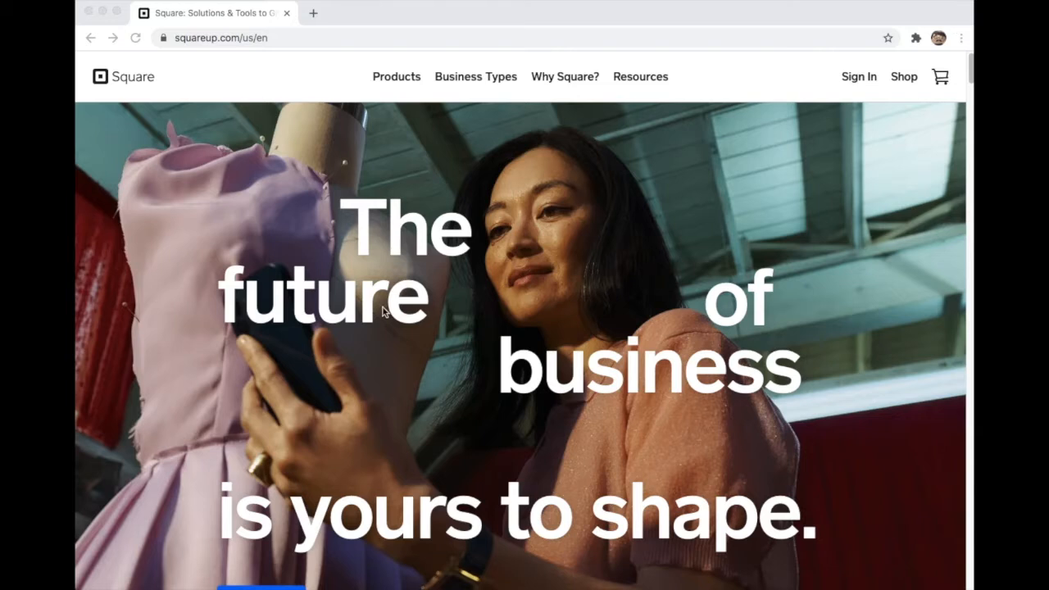
Open Square's pricing page and review the costs for in-person payments.
{"action": "scroll", "coordinate": [382, 310], "scroll_direction": "down", "scroll_amount": 6}
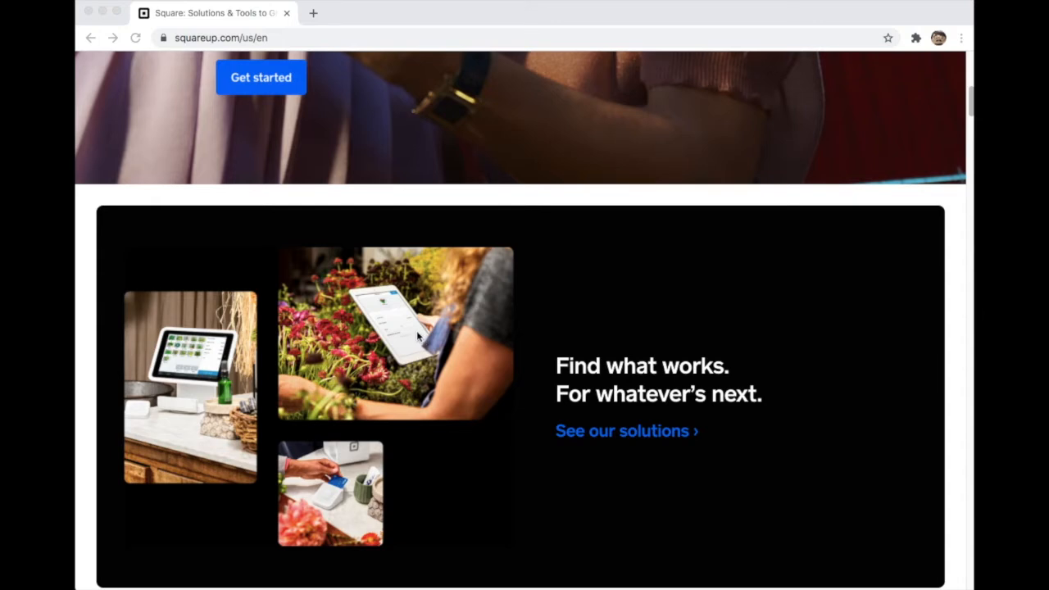
{"action": "scroll", "coordinate": [470, 264], "scroll_direction": "up", "scroll_amount": 6}
{"action": "left_click", "coordinate": [665, 95]}
{"action": "left_click", "coordinate": [640, 119]}
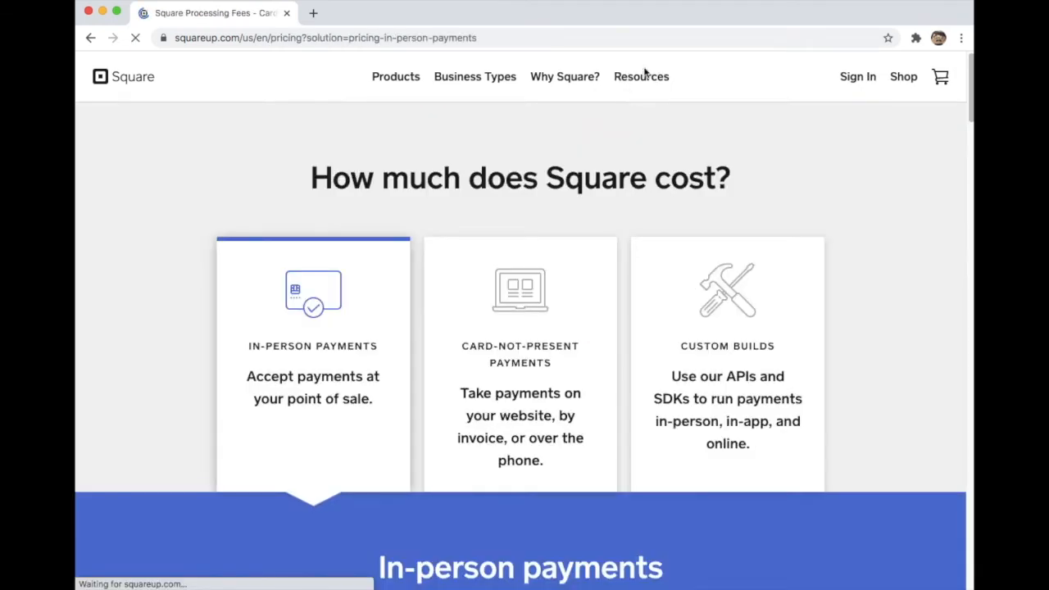
{"action": "mouse_move", "coordinate": [644, 75]}
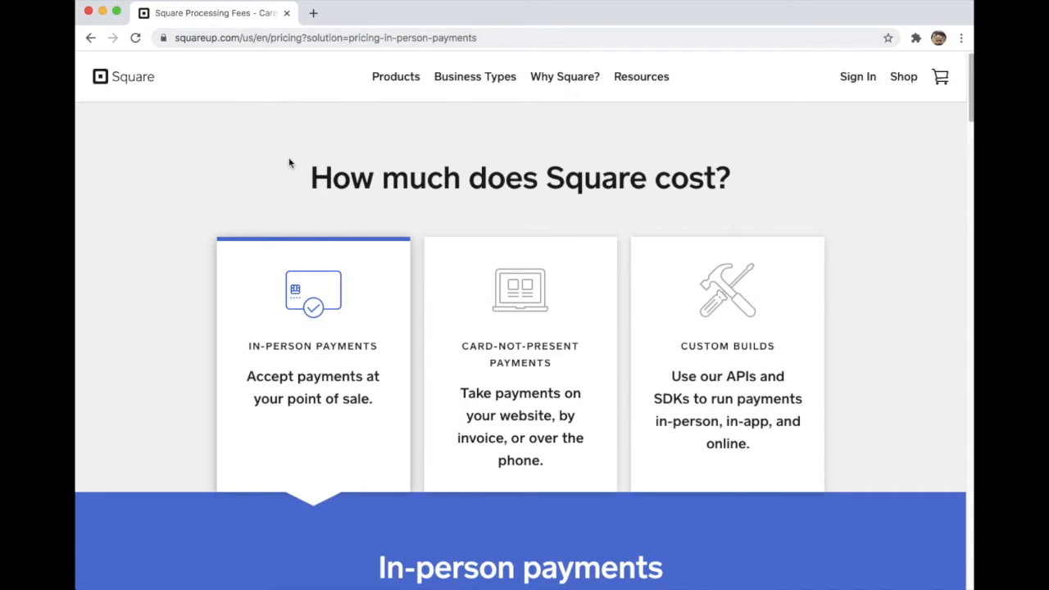
{"action": "scroll", "coordinate": [292, 164], "scroll_direction": "down", "scroll_amount": 5}
{"action": "scroll", "coordinate": [292, 169], "scroll_direction": "down", "scroll_amount": 3}
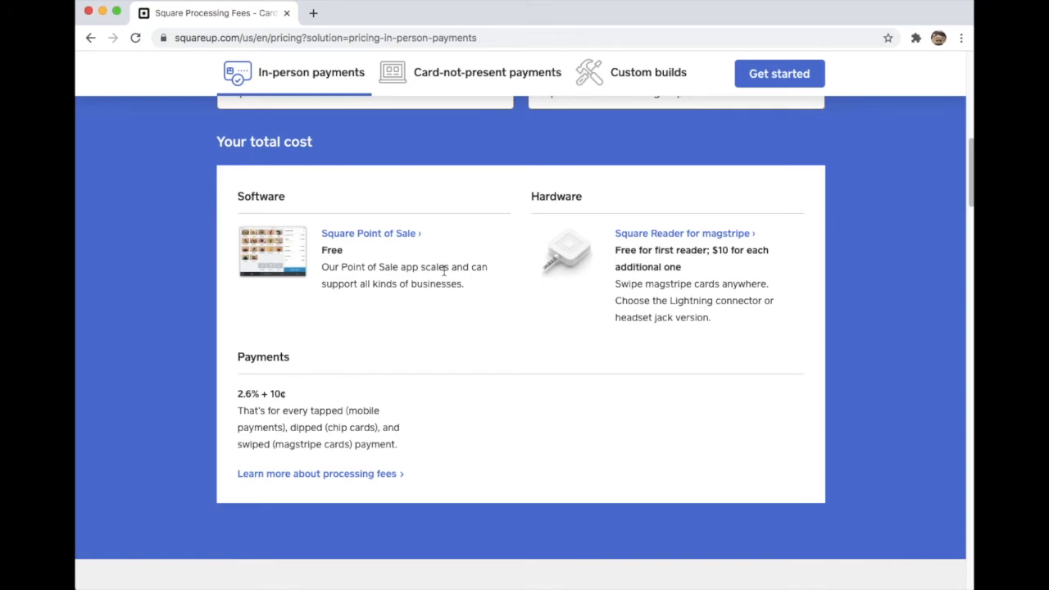
{"action": "scroll", "coordinate": [444, 270], "scroll_direction": "up", "scroll_amount": 10}
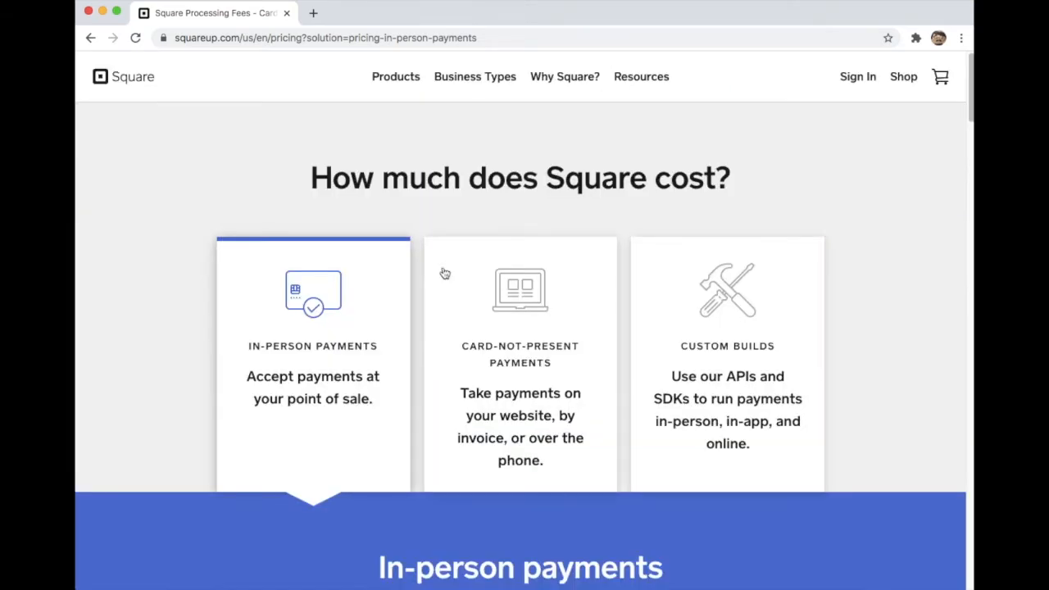
Open the Beauty solution page for professional services and start the free sign-up for Square Appointments.
{"action": "mouse_move", "coordinate": [489, 77]}
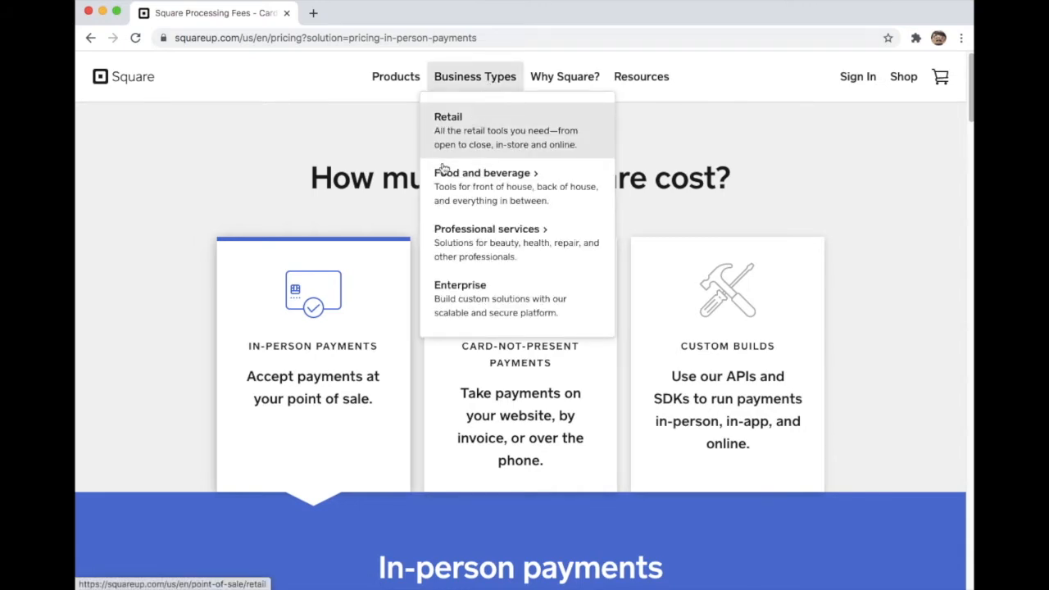
{"action": "mouse_move", "coordinate": [477, 231]}
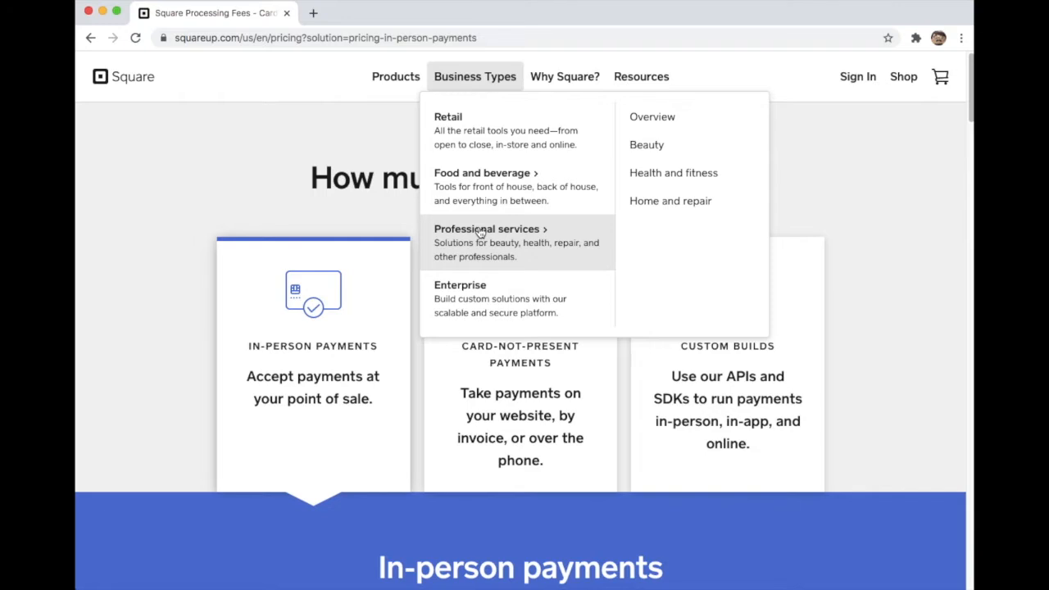
{"action": "left_click", "coordinate": [677, 150]}
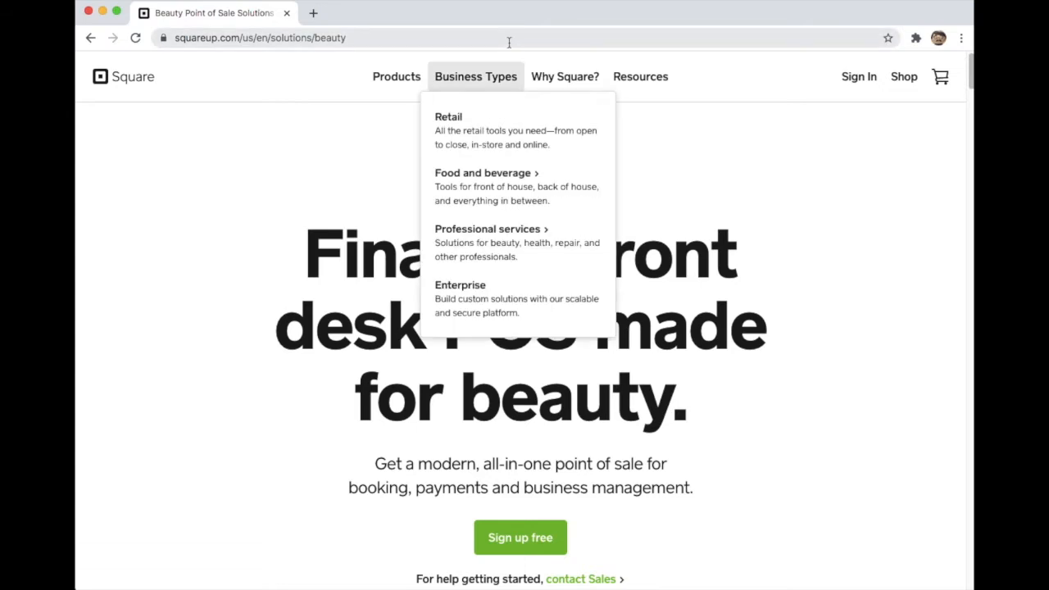
{"action": "mouse_move", "coordinate": [492, 250]}
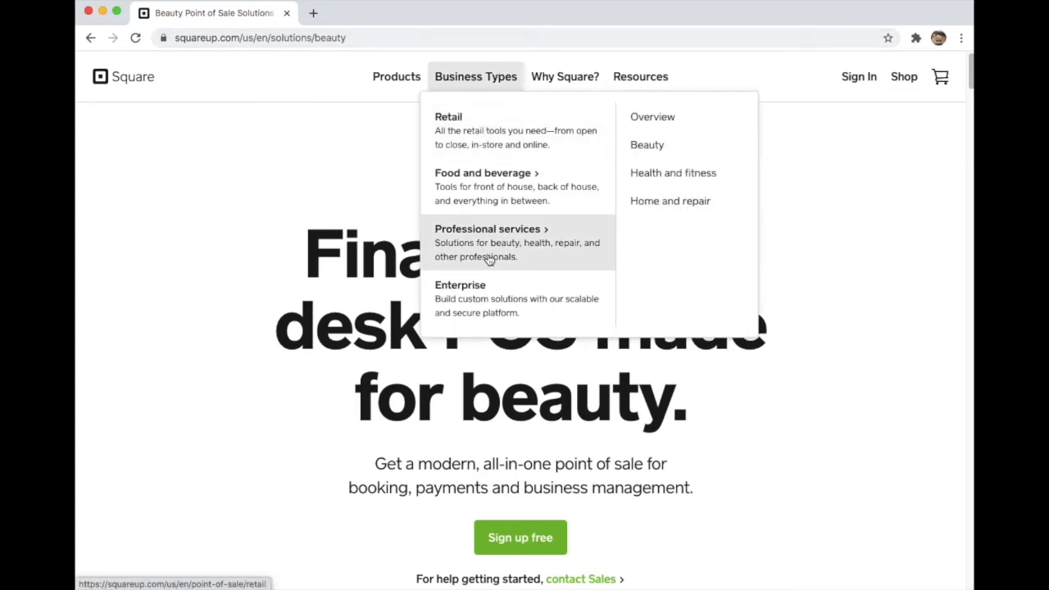
{"action": "scroll", "coordinate": [566, 471], "scroll_direction": "down", "scroll_amount": 10}
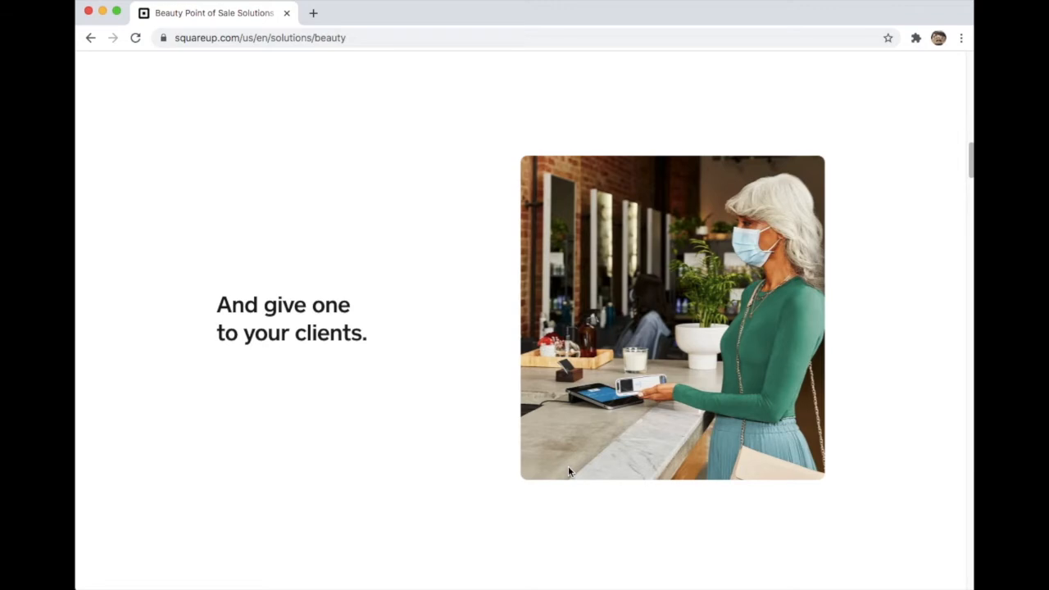
{"action": "scroll", "coordinate": [570, 471], "scroll_direction": "up", "scroll_amount": 5}
{"action": "scroll", "coordinate": [569, 472], "scroll_direction": "up", "scroll_amount": 5}
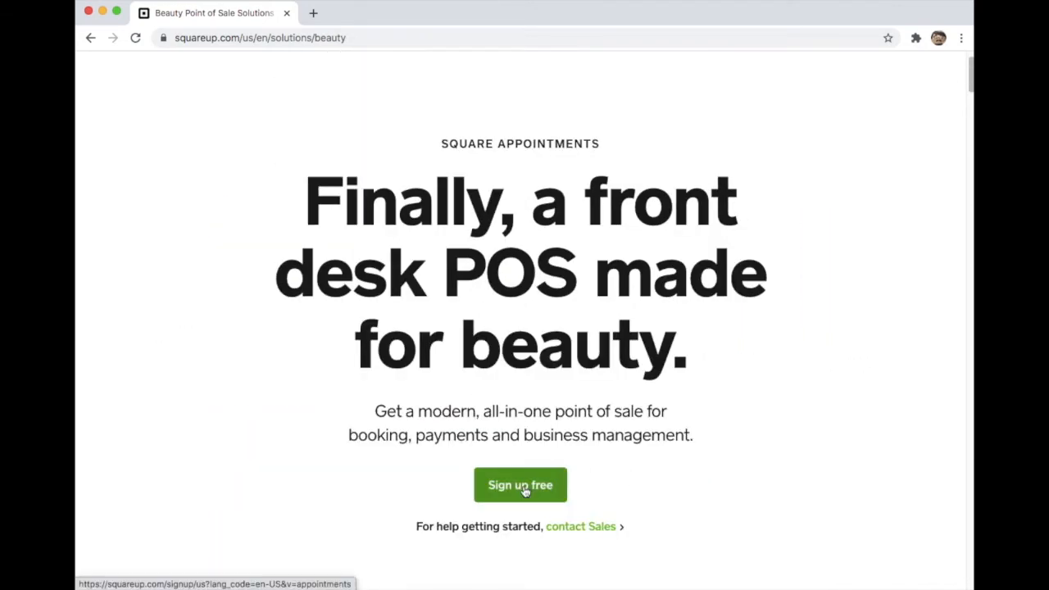
{"action": "left_click", "coordinate": [524, 486]}
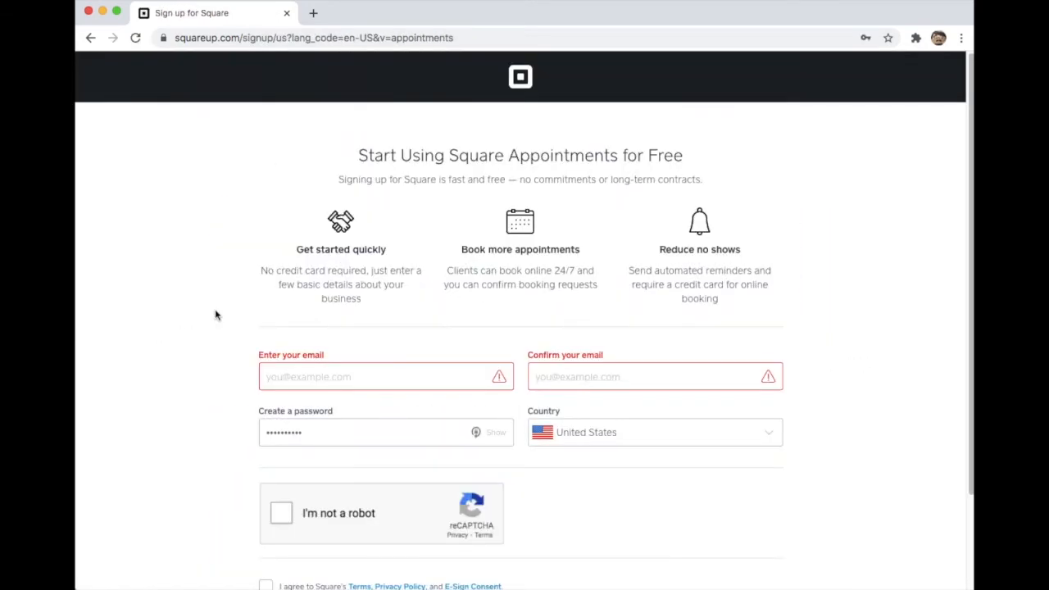
Enter the account email and its confirmation in the sign-up form.
{"action": "left_click", "coordinate": [283, 376]}
{"action": "key", "text": "ctrl+v"}
{"action": "left_click", "coordinate": [641, 375]}
{"action": "key", "text": "ctrl+v"}
{"action": "left_click", "coordinate": [363, 433]}
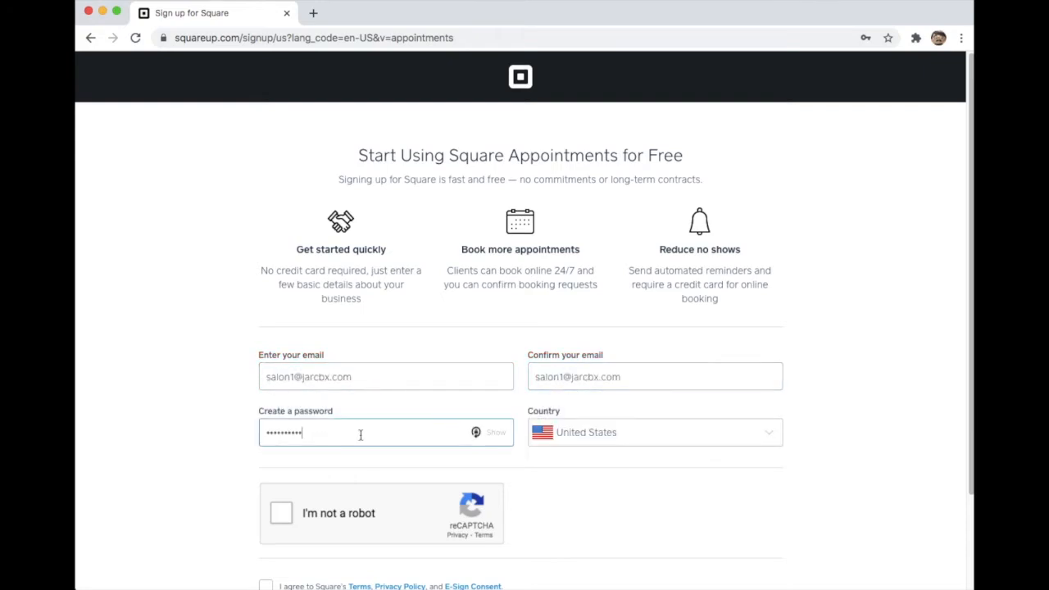
Complete the "I'm not a robot" check, agree to Square's terms and submit the sign-up form.
{"action": "scroll", "coordinate": [303, 487], "scroll_direction": "down", "scroll_amount": 3}
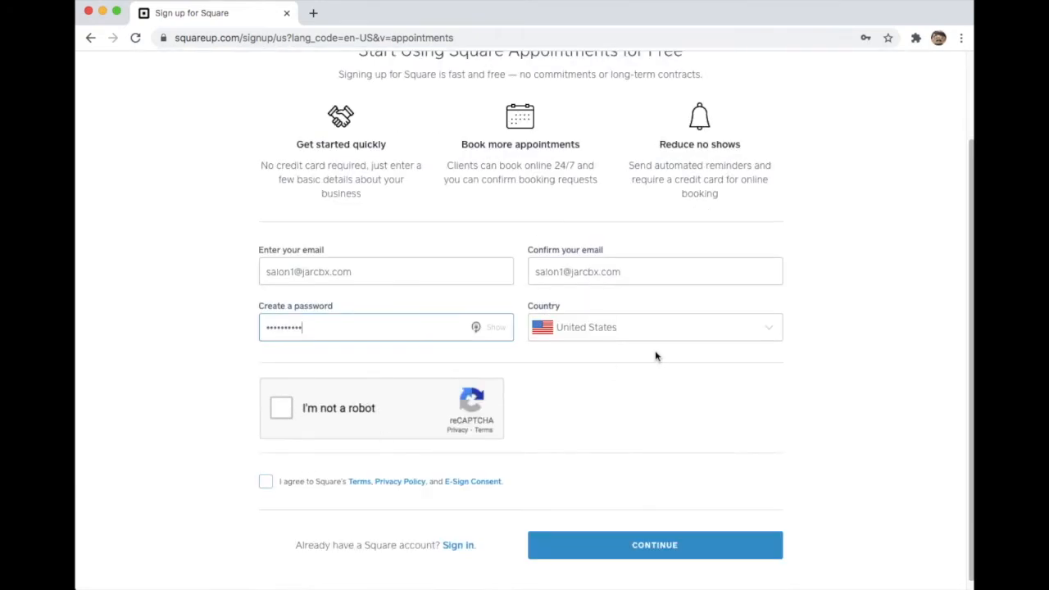
{"action": "left_click", "coordinate": [279, 408]}
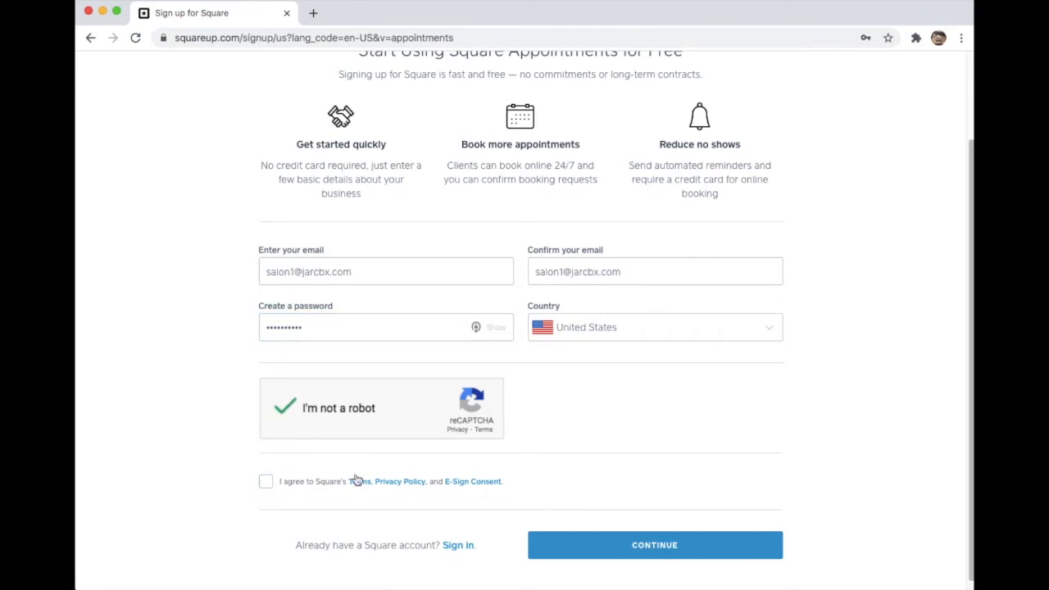
{"action": "scroll", "coordinate": [357, 475], "scroll_direction": "down", "scroll_amount": 1}
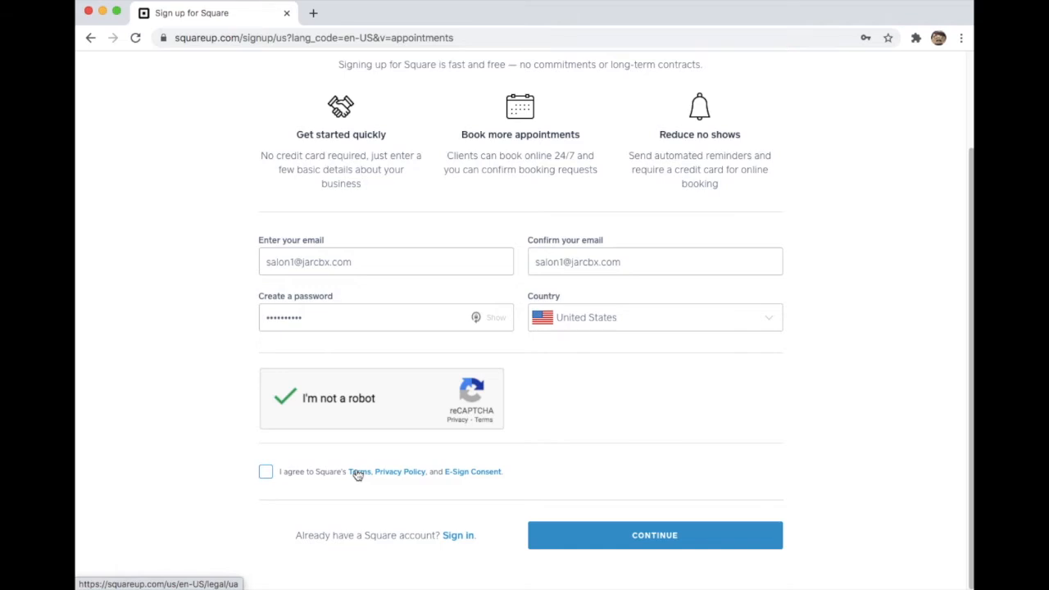
{"action": "left_click", "coordinate": [320, 478]}
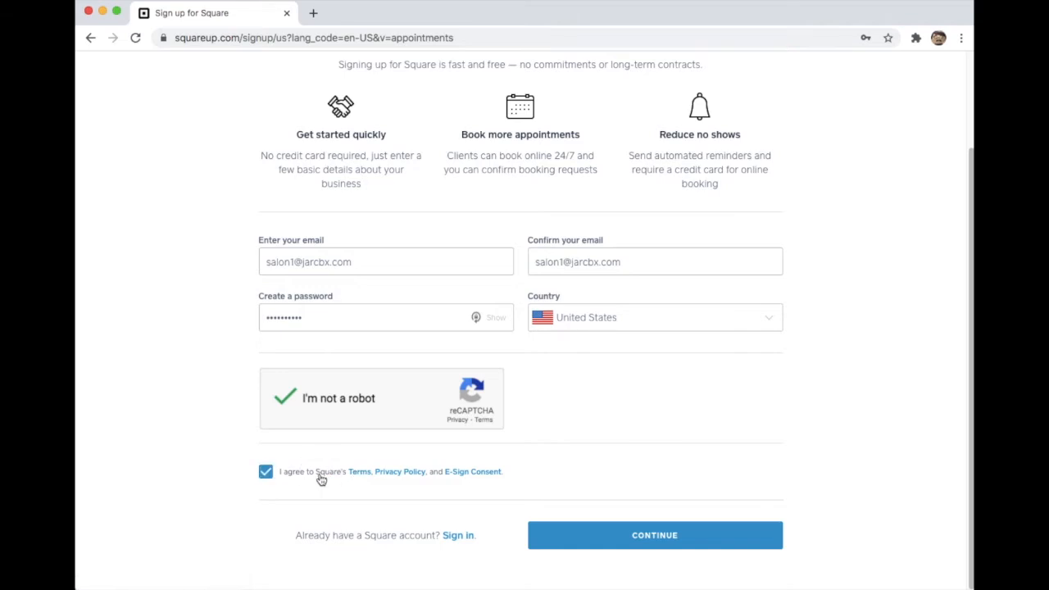
{"action": "left_click", "coordinate": [686, 535]}
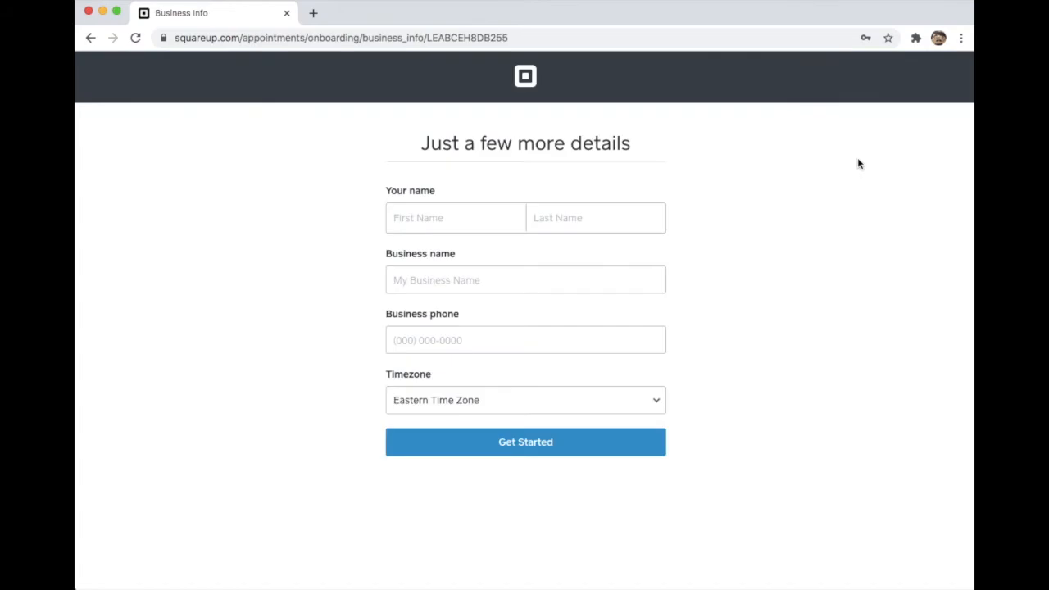
Submit the owner's name, the business name WHEDco and the business phone number, and skip the app download link.
{"action": "left_click", "coordinate": [431, 223]}
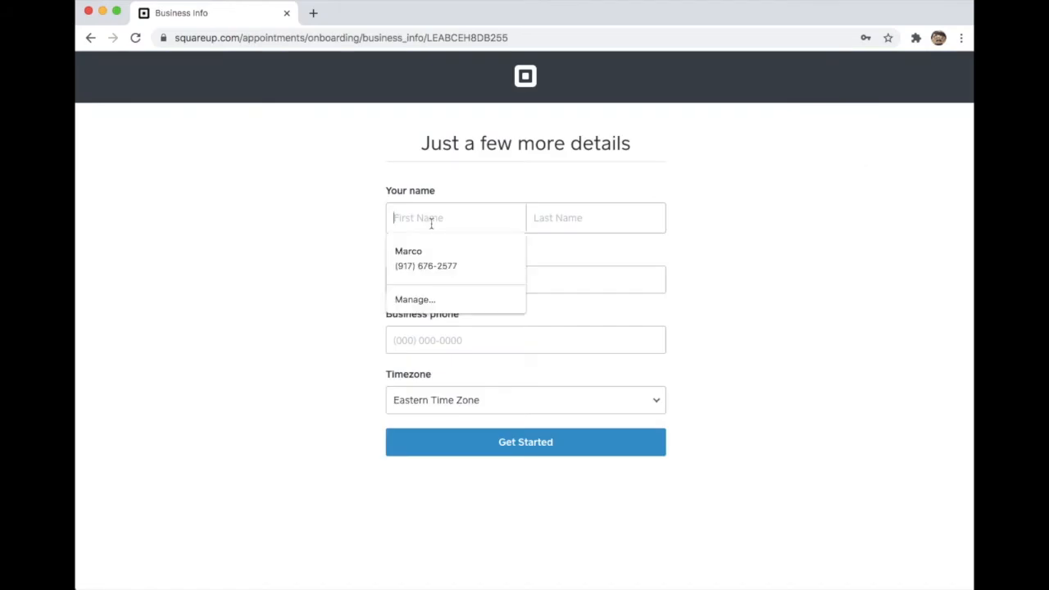
{"action": "left_click", "coordinate": [365, 268]}
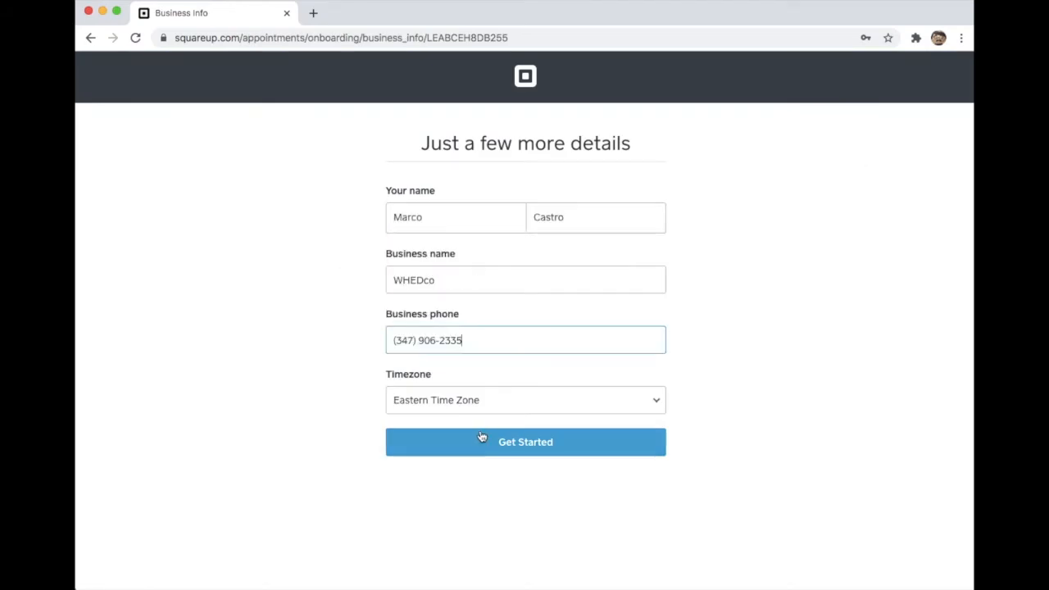
{"action": "left_click", "coordinate": [479, 441]}
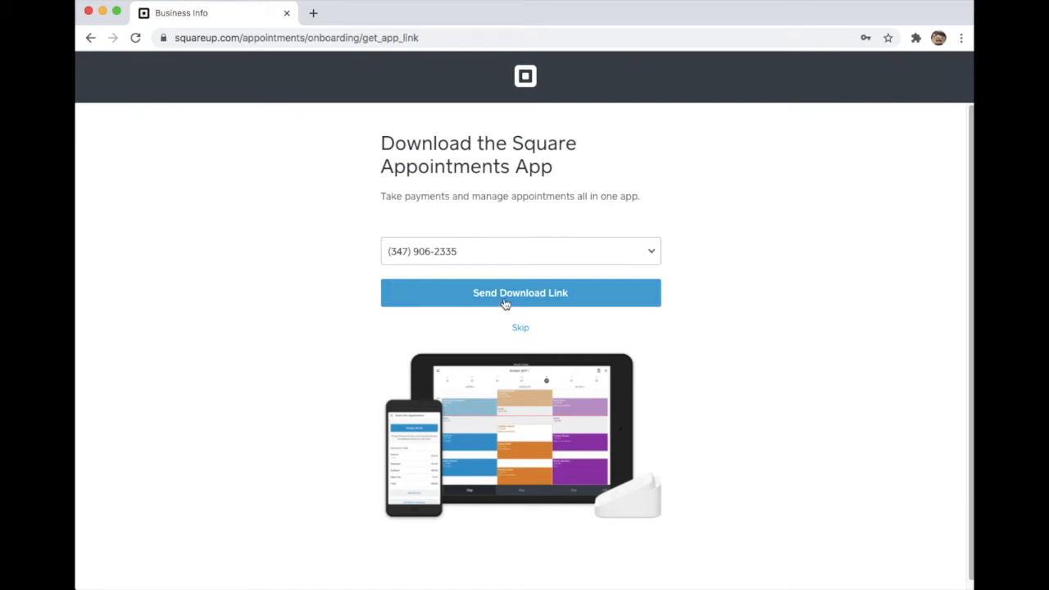
{"action": "left_click", "coordinate": [520, 330]}
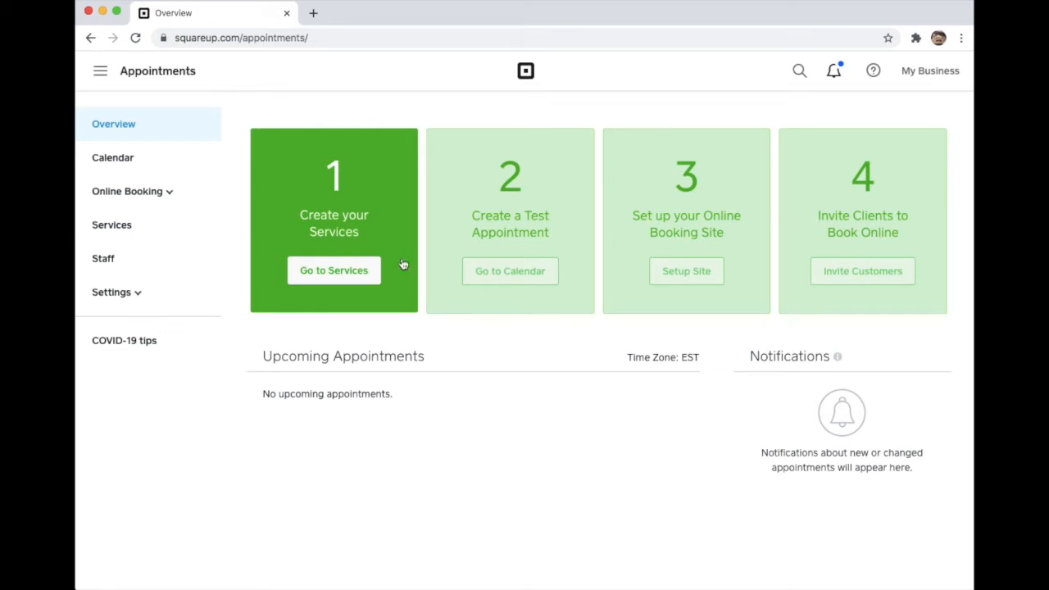
Create a new service in the service library and name it "Men's trim".
{"action": "left_click", "coordinate": [367, 271]}
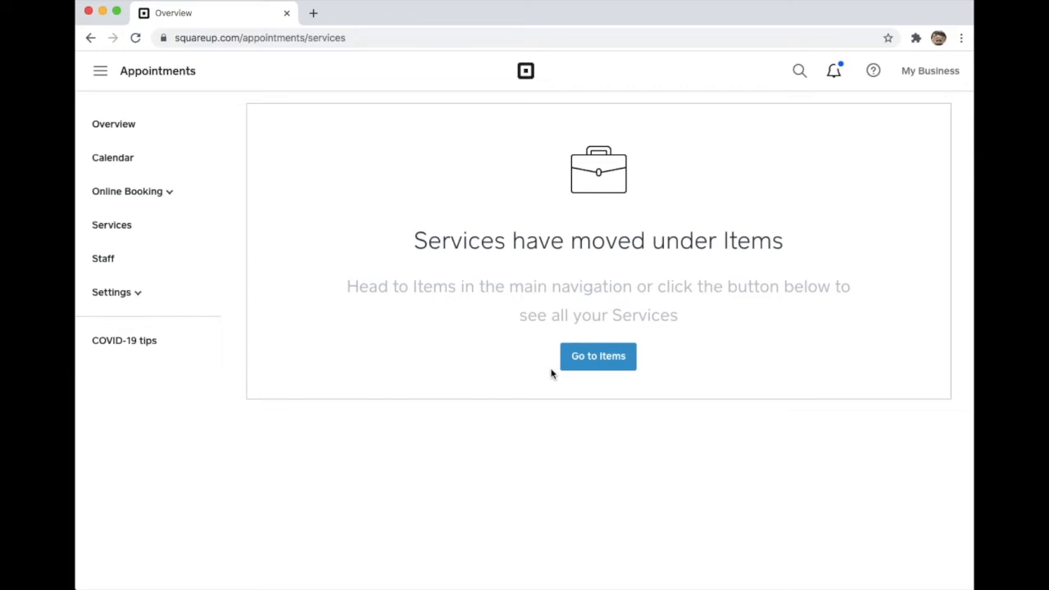
{"action": "left_click", "coordinate": [582, 363]}
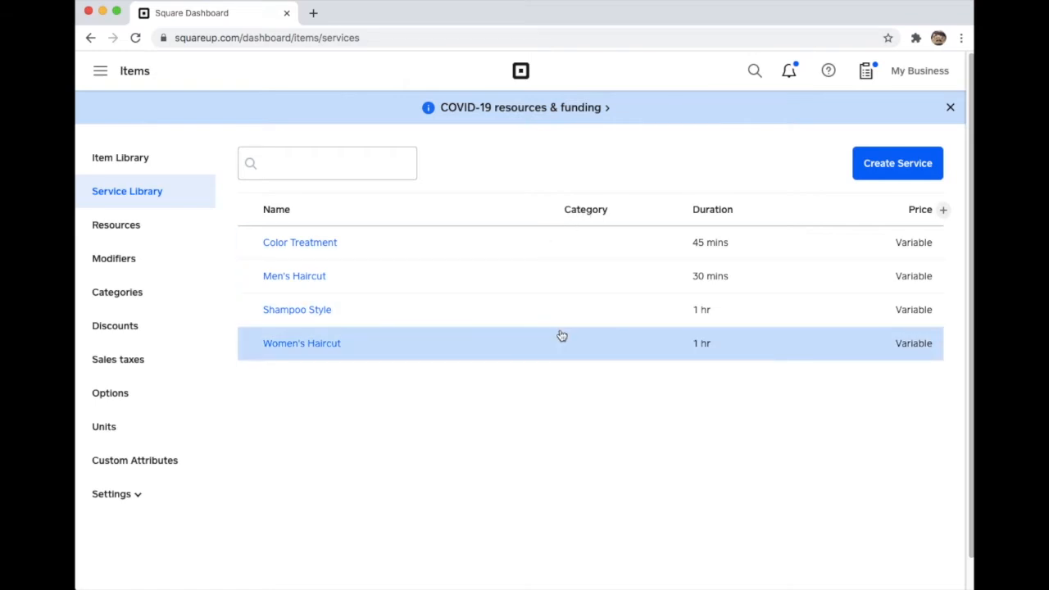
{"action": "left_click", "coordinate": [894, 163]}
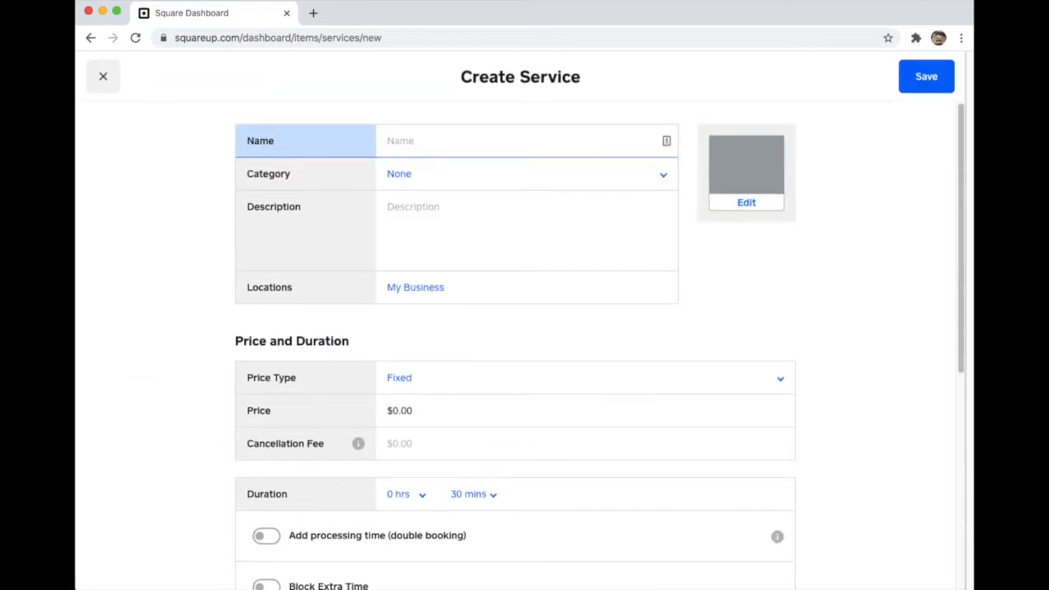
{"action": "type", "text": "Men's trim"}
{"action": "key", "text": "Tab"}
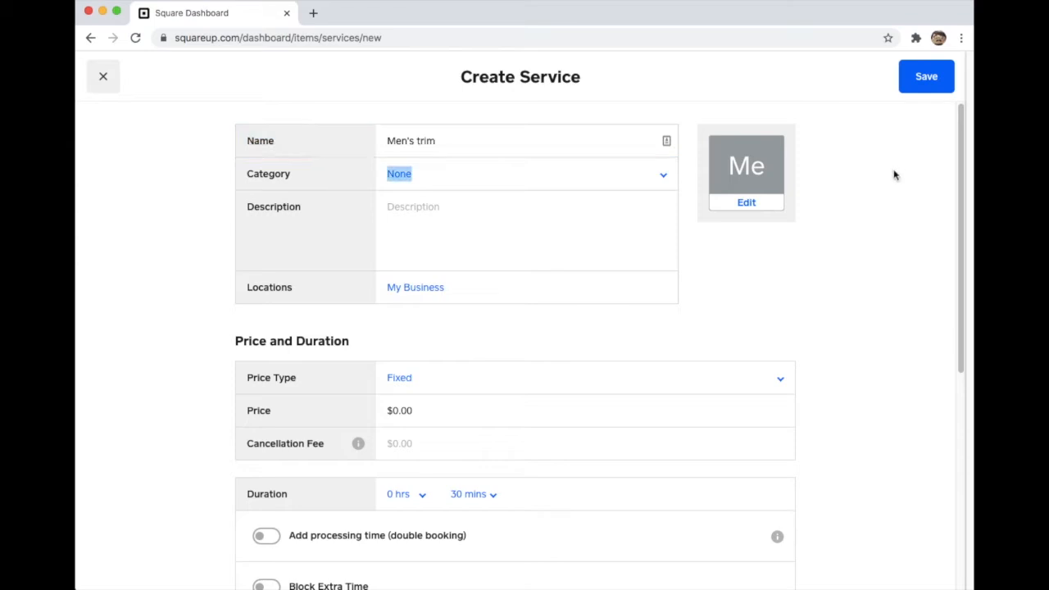
Leave the service's category as None and enter the description "Get a quick trim".
{"action": "left_click", "coordinate": [663, 175]}
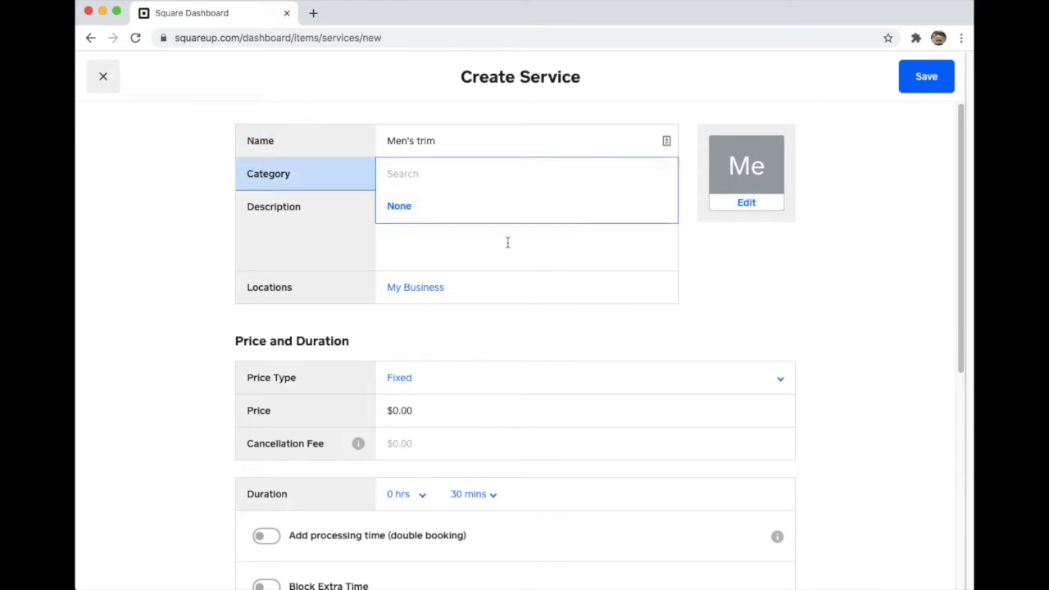
{"action": "left_click", "coordinate": [475, 202]}
{"action": "left_click", "coordinate": [466, 203]}
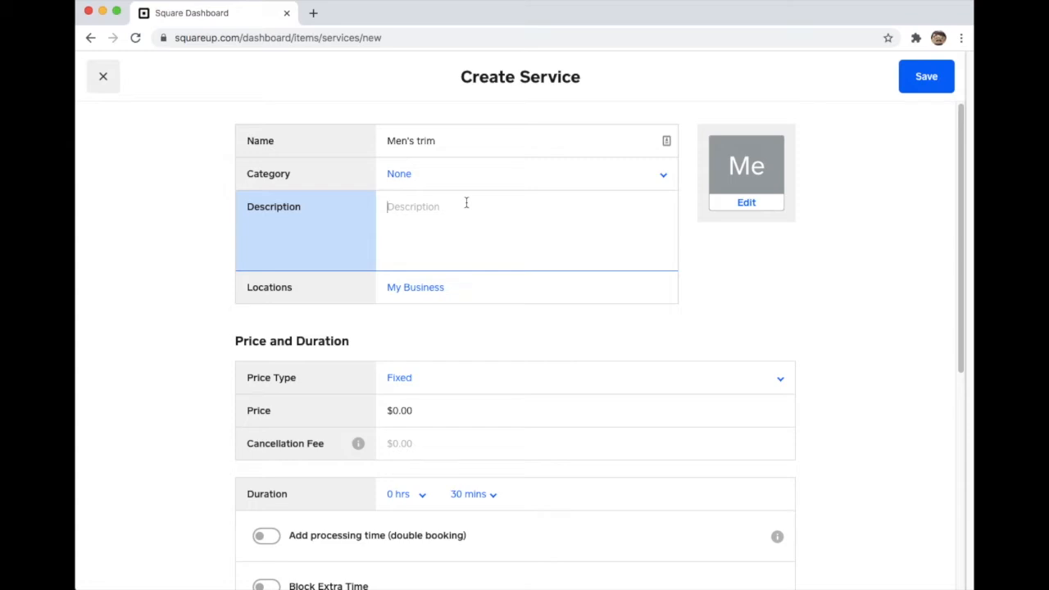
{"action": "type", "text": "Get a quick trim"}
{"action": "key", "text": "Tab"}
{"action": "key", "text": "Tab"}
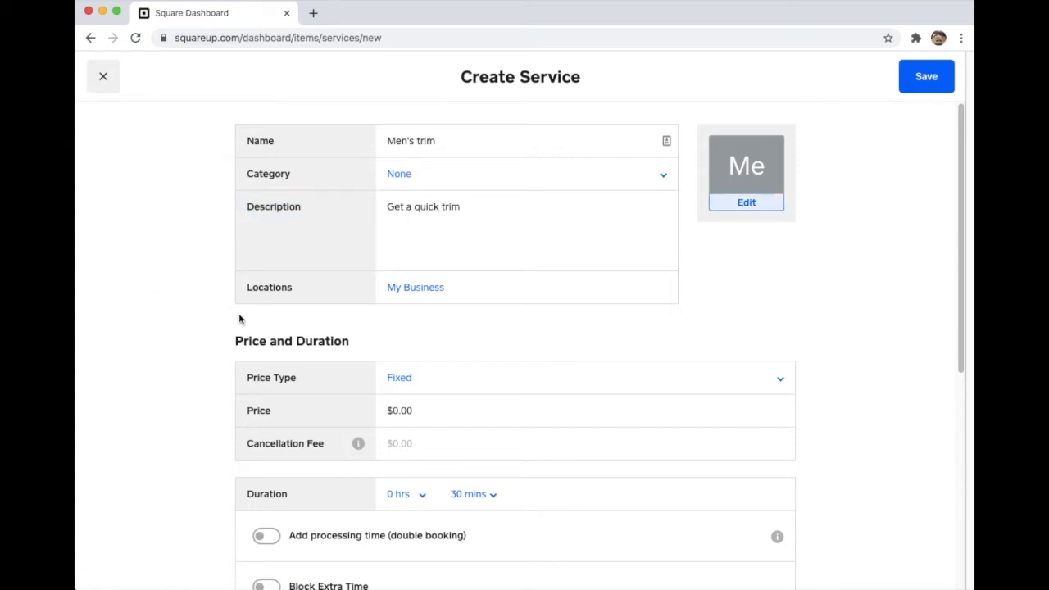
Keep the Fixed price type and set the service's price to $20 and its cancellation fee to $5.
{"action": "scroll", "coordinate": [238, 319], "scroll_direction": "down", "scroll_amount": 3}
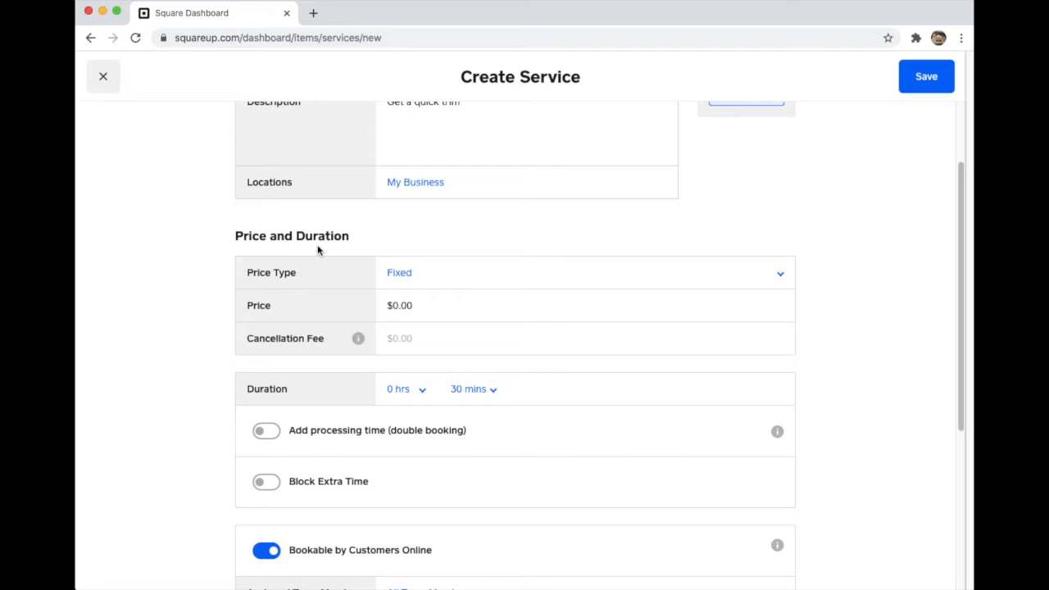
{"action": "left_click", "coordinate": [421, 280]}
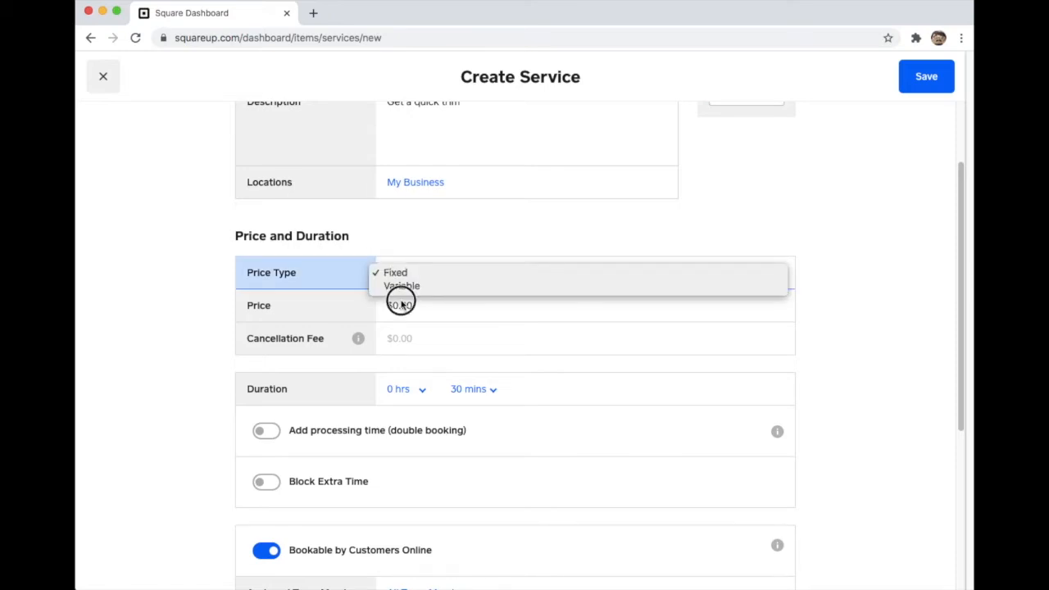
{"action": "left_click", "coordinate": [395, 304]}
{"action": "left_click", "coordinate": [394, 305]}
{"action": "type", "text": "20"}
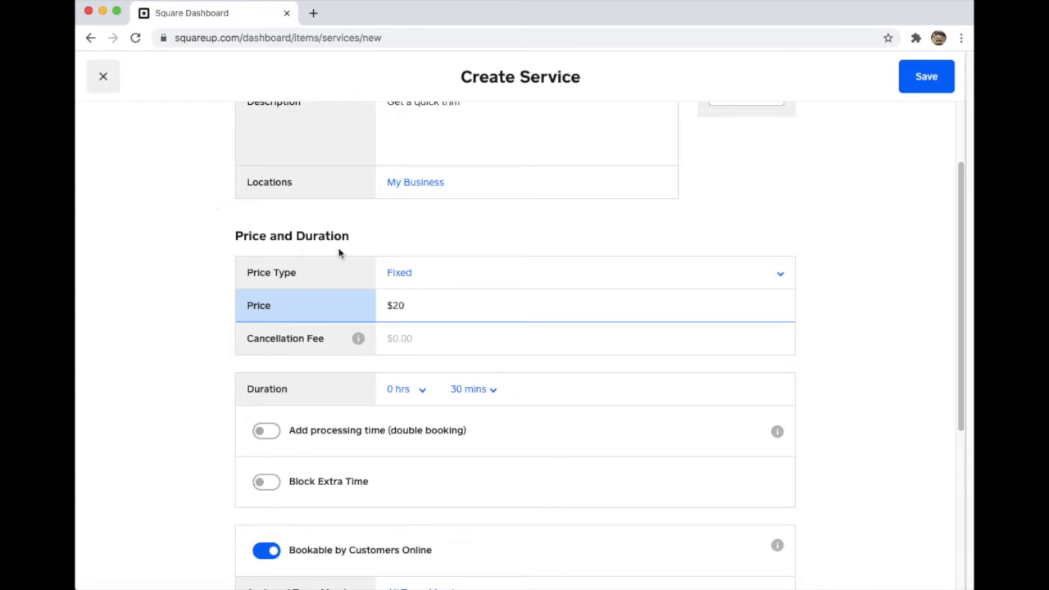
{"action": "left_click", "coordinate": [419, 339]}
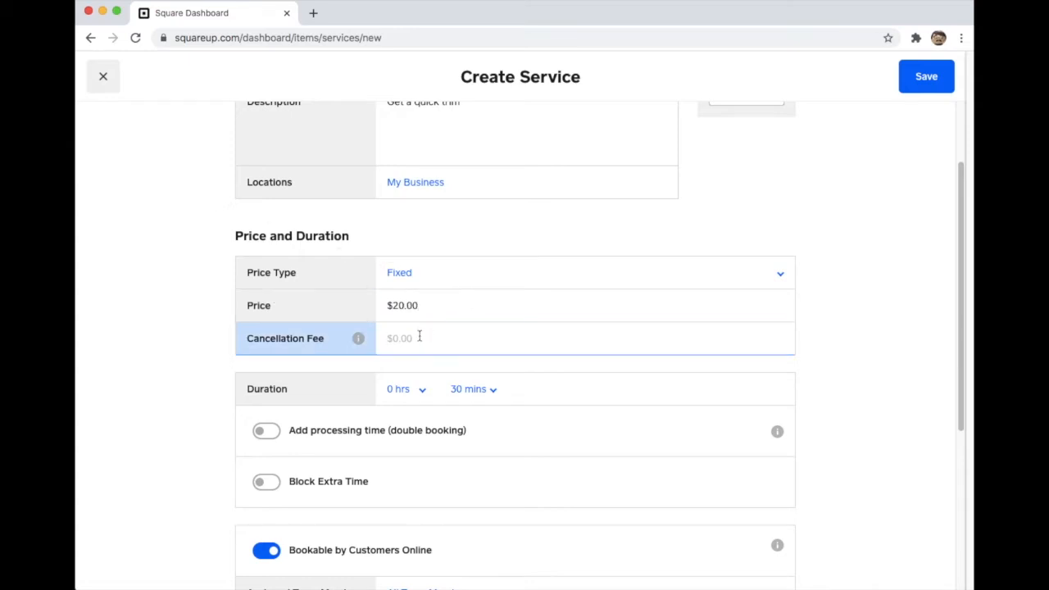
{"action": "type", "text": "5"}
Change the Men's trim service's price type to Variable.
{"action": "left_click", "coordinate": [438, 279]}
{"action": "left_click", "coordinate": [436, 293]}
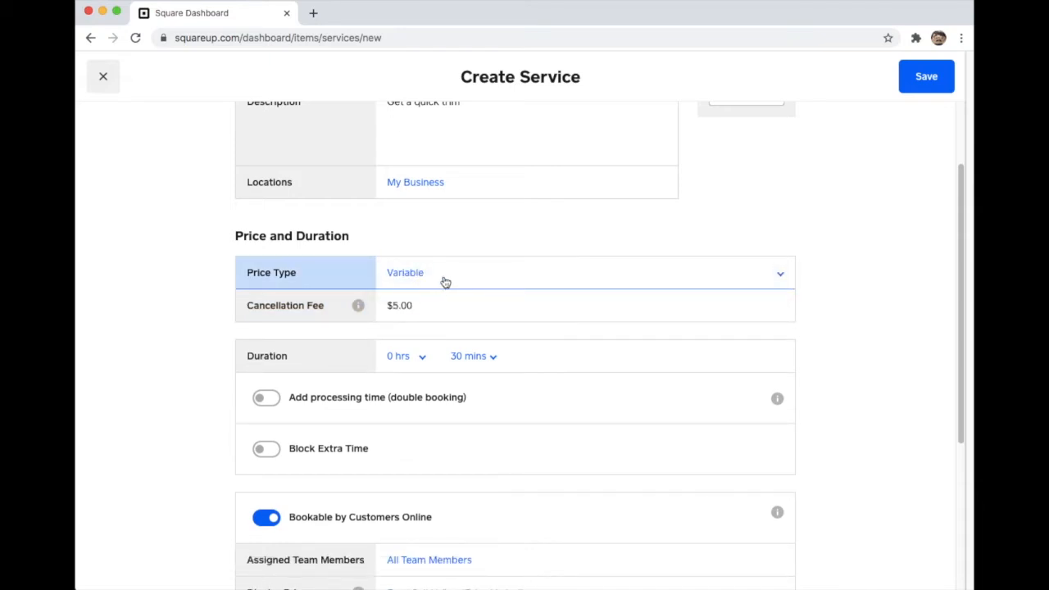
{"action": "left_click", "coordinate": [446, 278]}
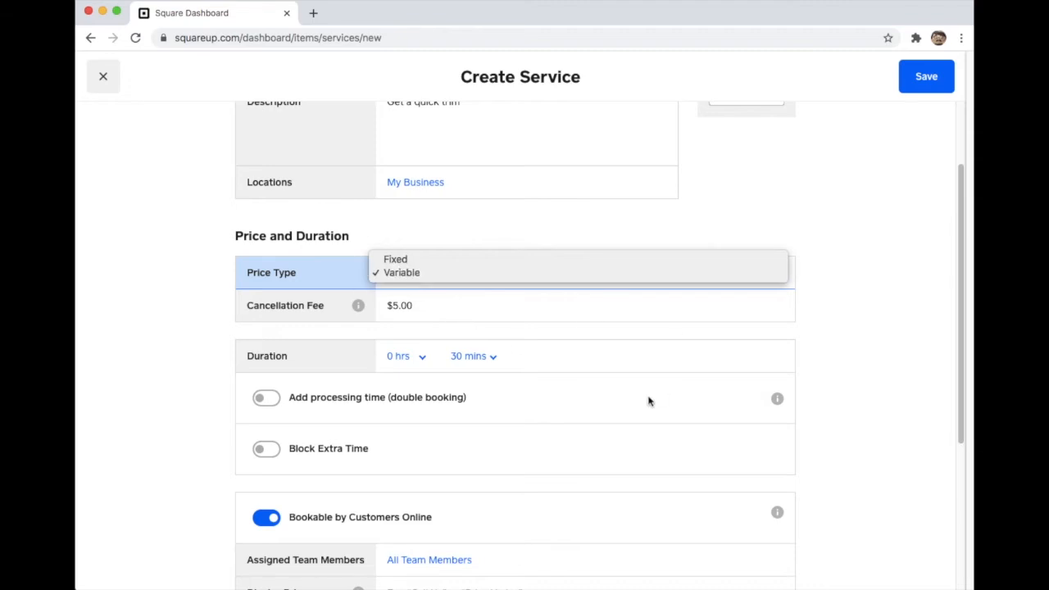
{"action": "left_click", "coordinate": [695, 339]}
Add a variation to the Men's trim service named "Short hair" with a Fixed price of $10.
{"action": "scroll", "coordinate": [533, 379], "scroll_direction": "down", "scroll_amount": 5}
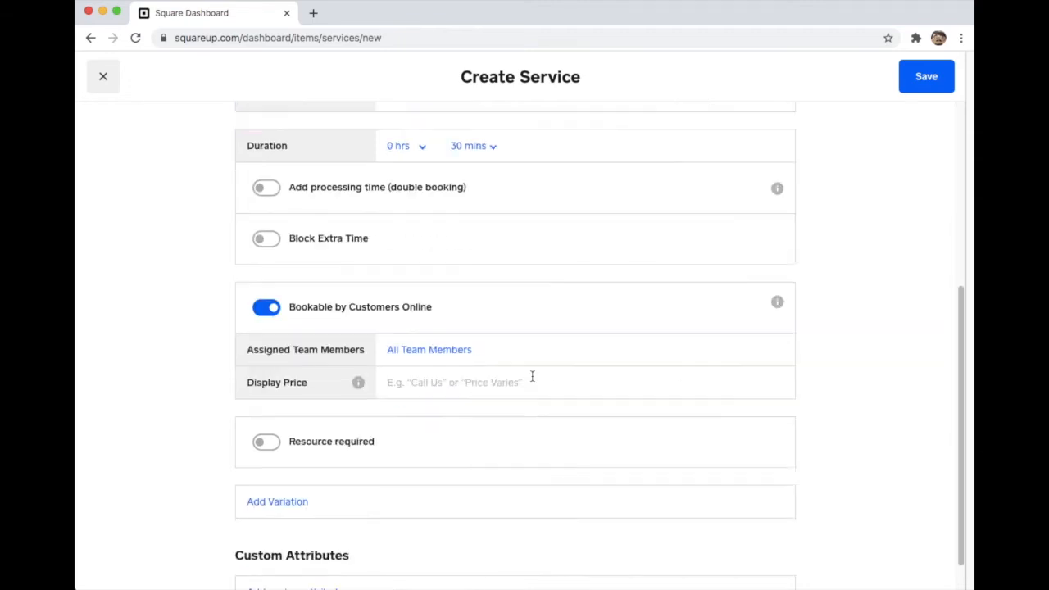
{"action": "scroll", "coordinate": [532, 380], "scroll_direction": "up", "scroll_amount": 3}
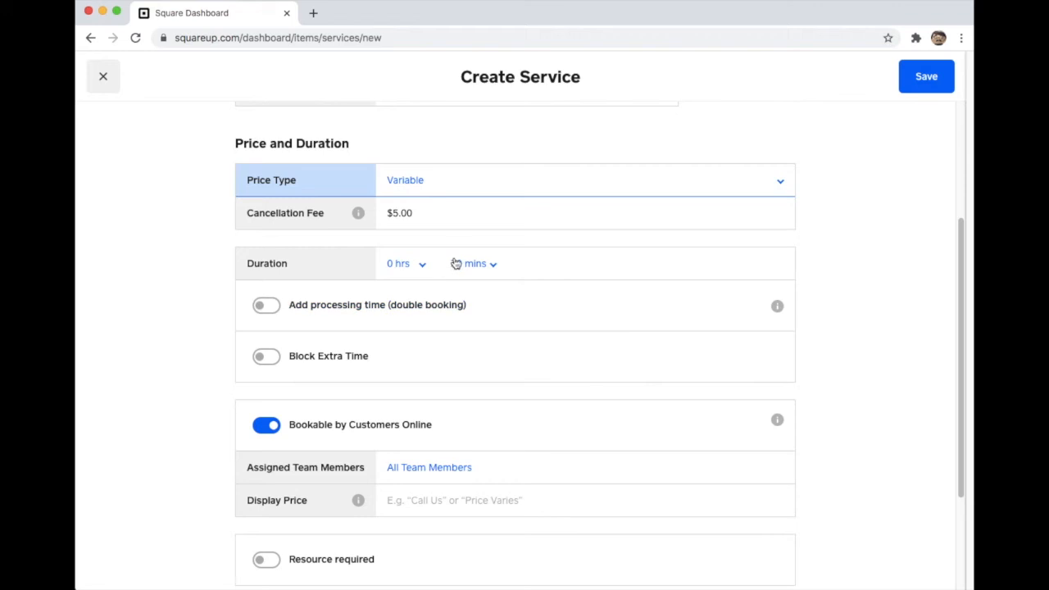
{"action": "scroll", "coordinate": [298, 420], "scroll_direction": "up", "scroll_amount": 2}
{"action": "scroll", "coordinate": [297, 420], "scroll_direction": "down", "scroll_amount": 2}
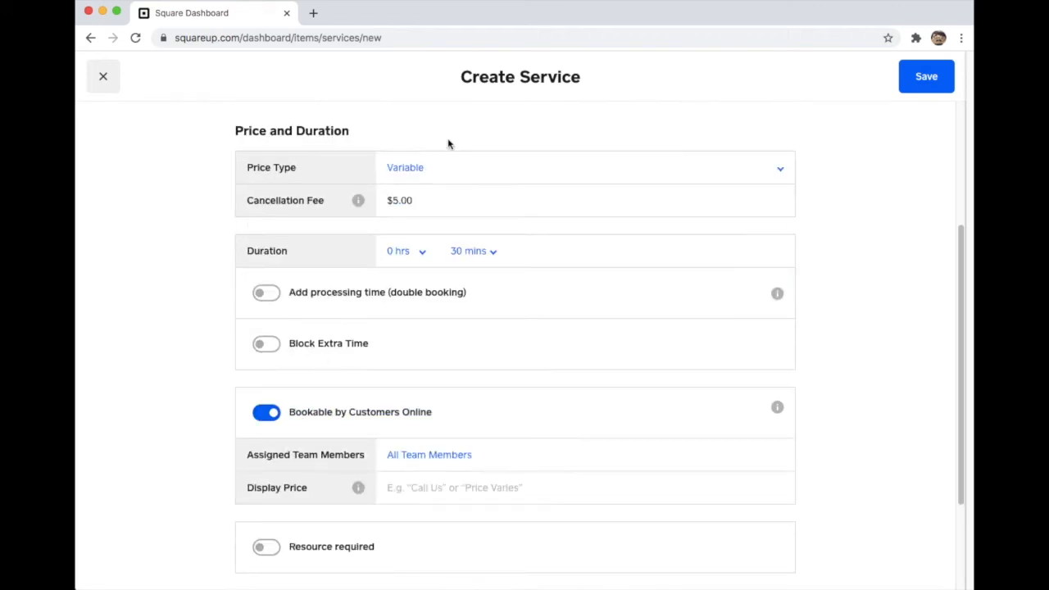
{"action": "scroll", "coordinate": [299, 418], "scroll_direction": "down", "scroll_amount": 2}
{"action": "scroll", "coordinate": [281, 516], "scroll_direction": "down", "scroll_amount": 1}
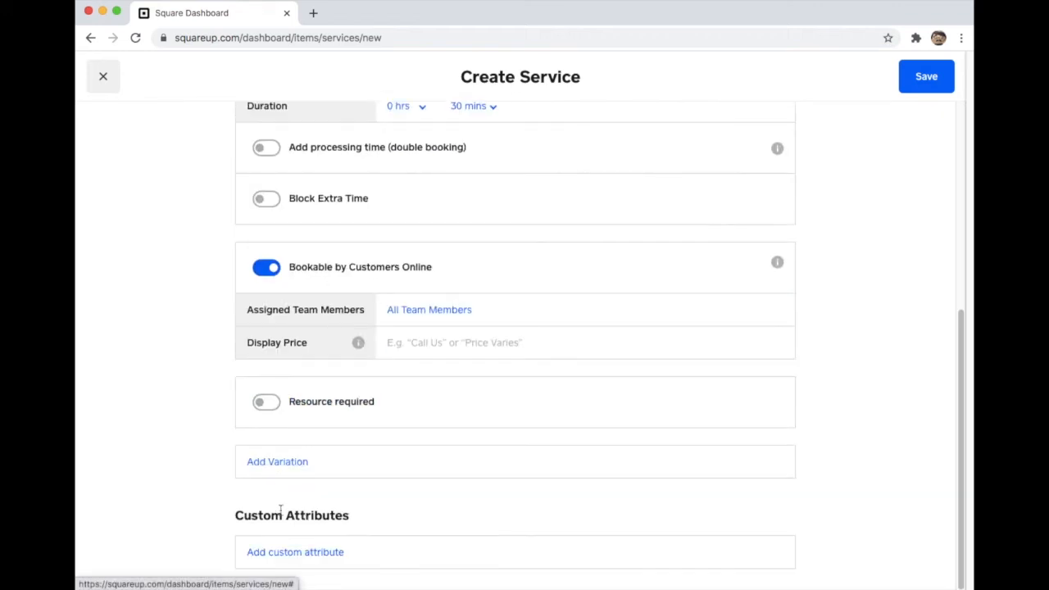
{"action": "left_click", "coordinate": [284, 464]}
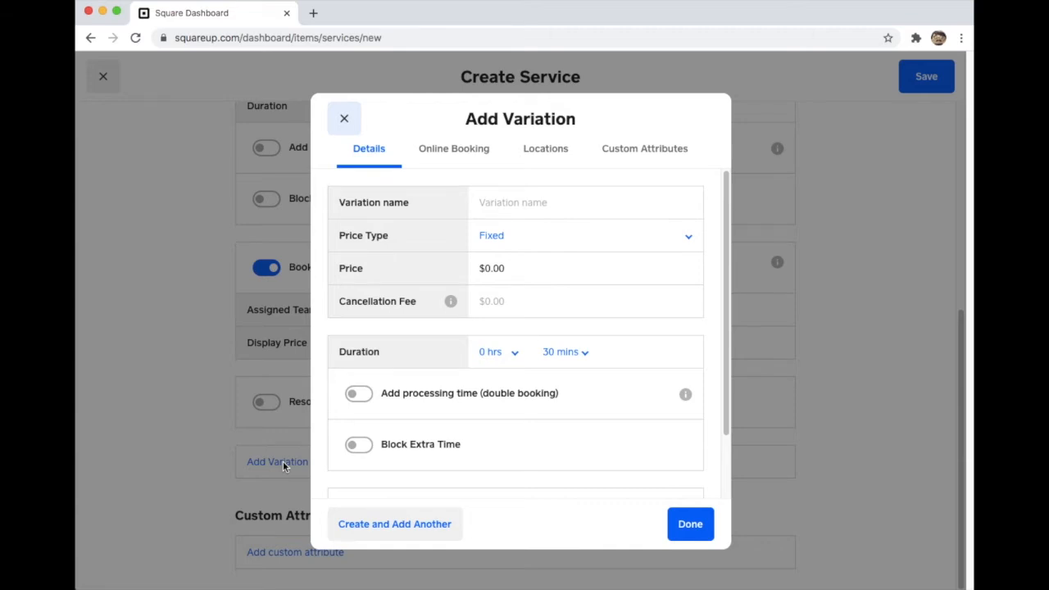
{"action": "left_click", "coordinate": [564, 216]}
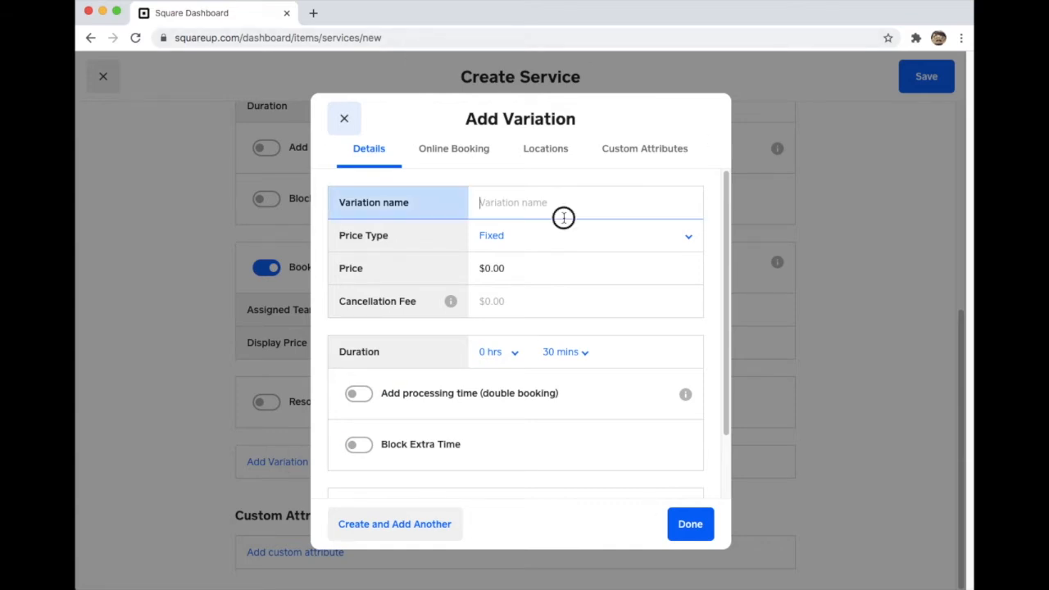
{"action": "type", "text": "Short"}
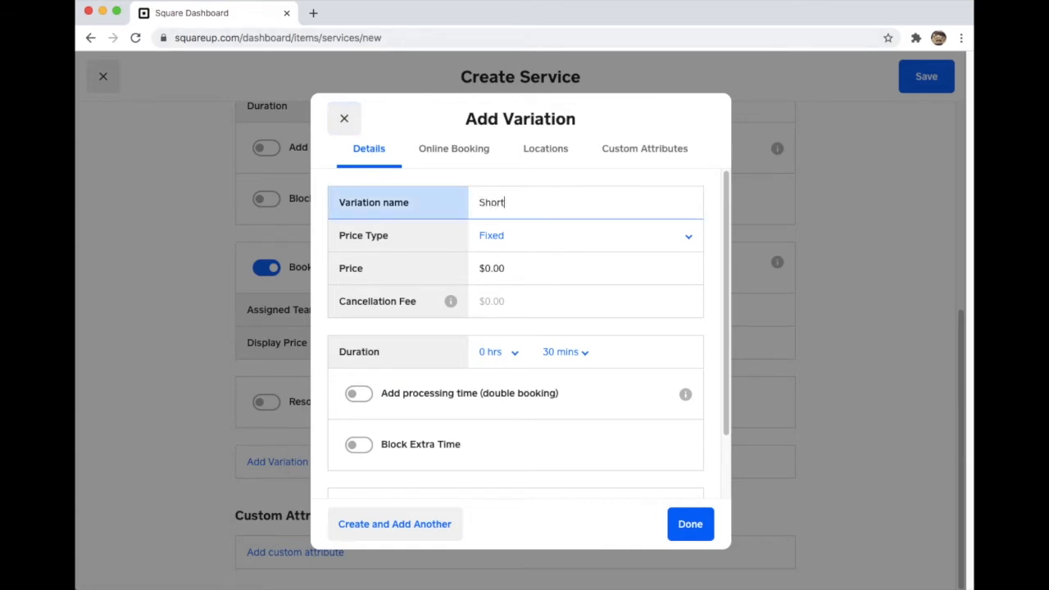
{"action": "key", "text": "Tab"}
{"action": "key", "text": "Tab"}
{"action": "type", "text": "2"}
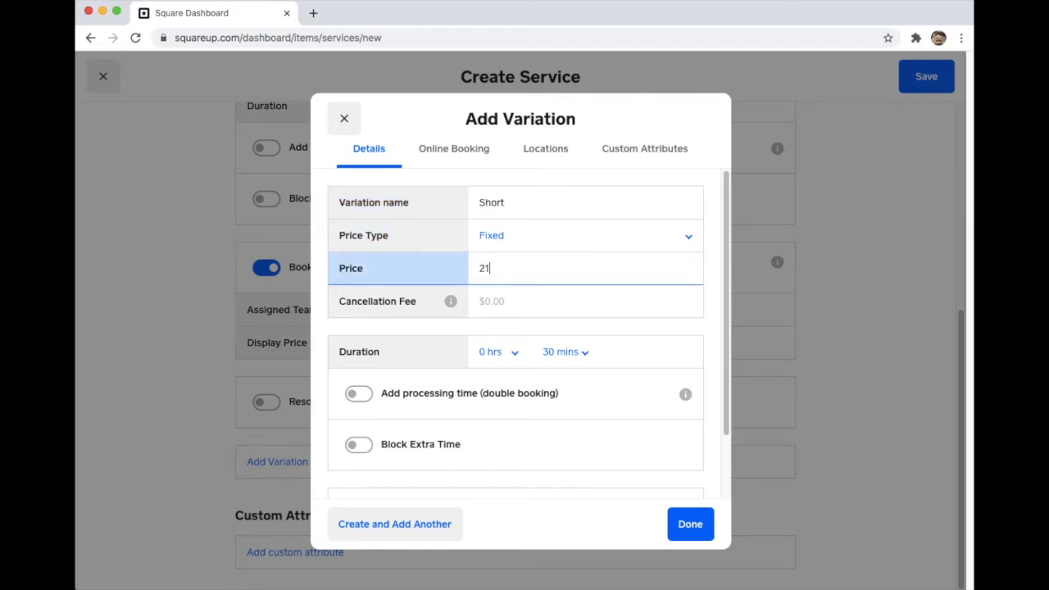
{"action": "left_click", "coordinate": [526, 204]}
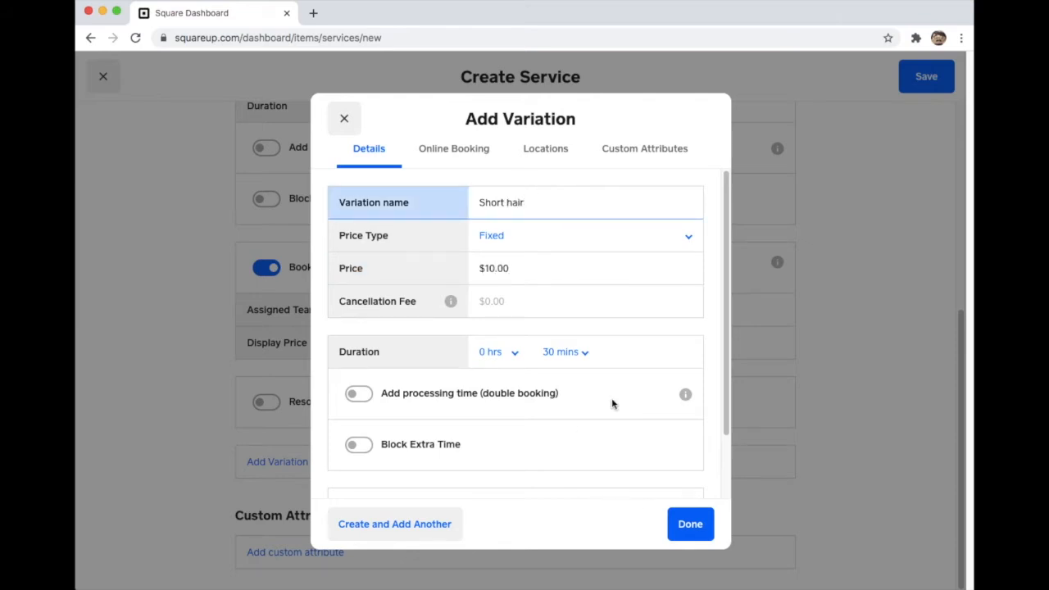
Set the Short hair variation's duration to 15 minutes and finish adding it.
{"action": "left_click", "coordinate": [580, 354]}
{"action": "left_click", "coordinate": [557, 312]}
{"action": "left_click", "coordinate": [693, 523]}
Give the Regular variation a Fixed price of $20 and save the new service.
{"action": "scroll", "coordinate": [518, 445], "scroll_direction": "down", "scroll_amount": 2}
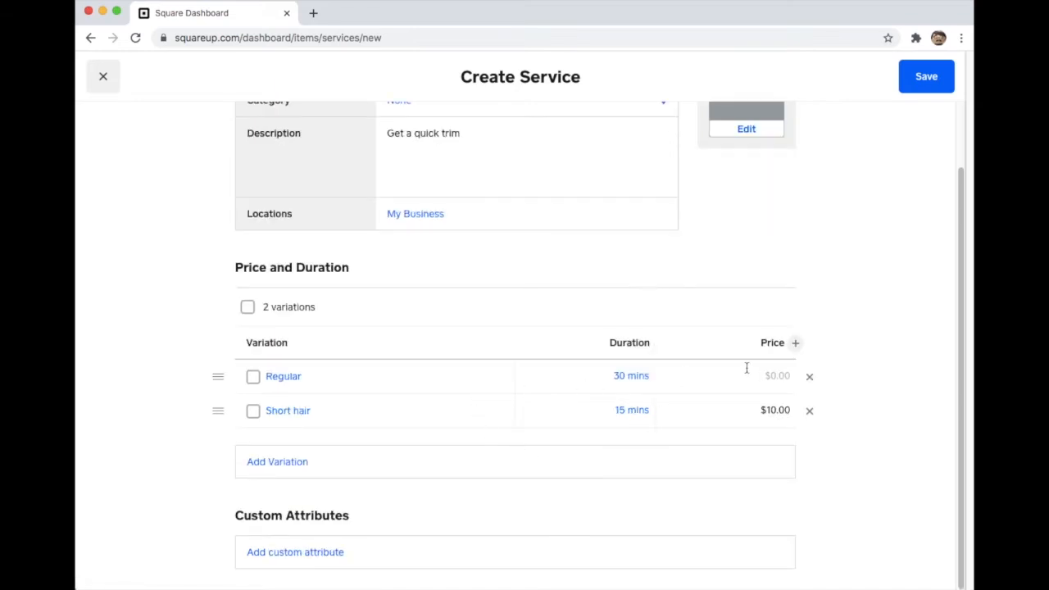
{"action": "left_click", "coordinate": [291, 378]}
{"action": "key", "text": "Escape"}
{"action": "left_click", "coordinate": [277, 378]}
{"action": "key", "text": "Escape"}
{"action": "left_click", "coordinate": [283, 378]}
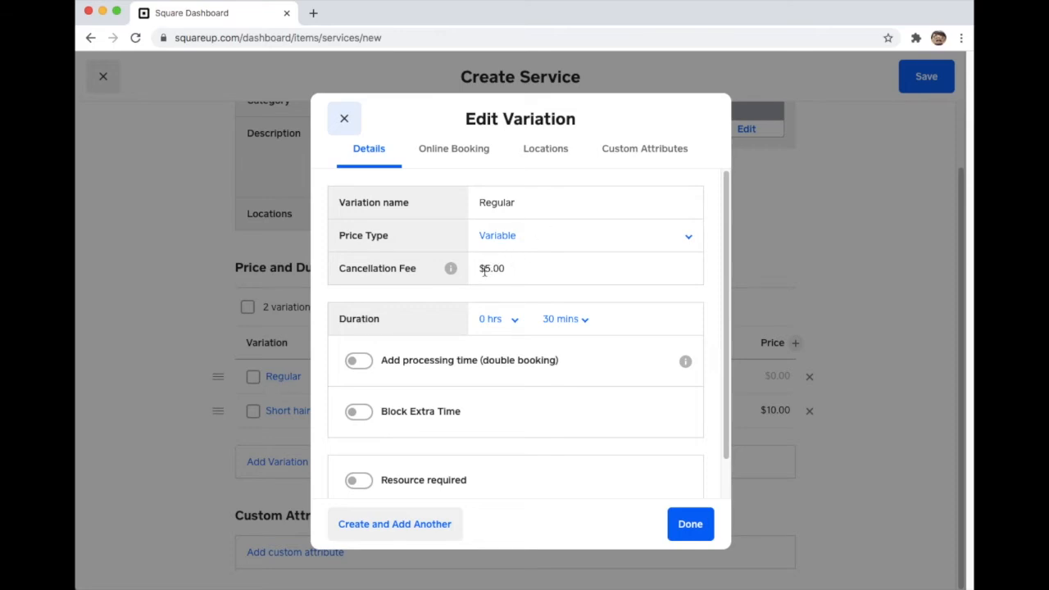
{"action": "left_click", "coordinate": [500, 242]}
{"action": "left_click", "coordinate": [492, 239]}
{"action": "left_click", "coordinate": [490, 258]}
{"action": "type", "text": "20"}
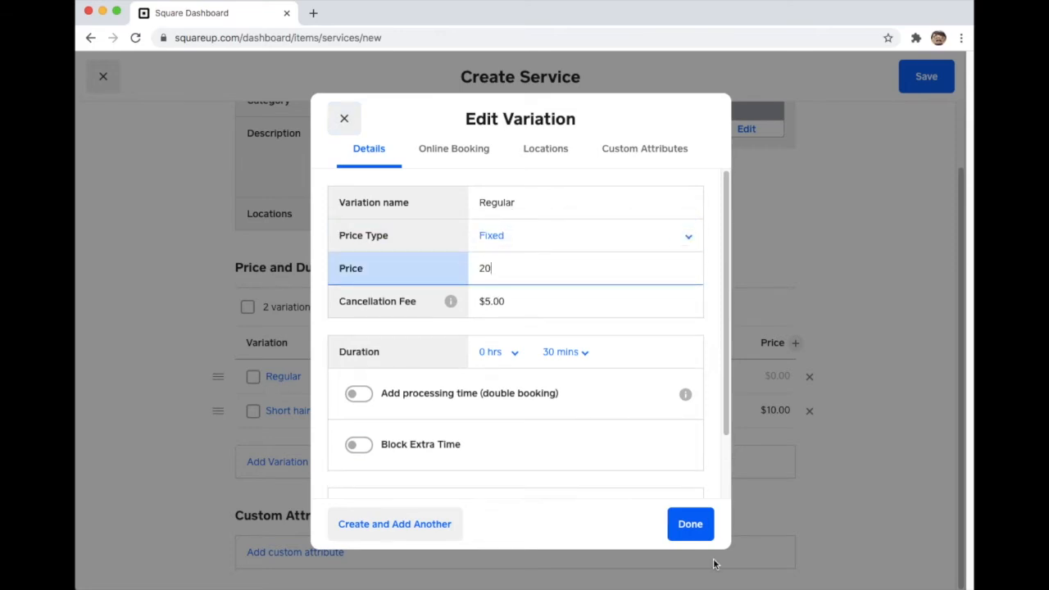
{"action": "left_click", "coordinate": [691, 523]}
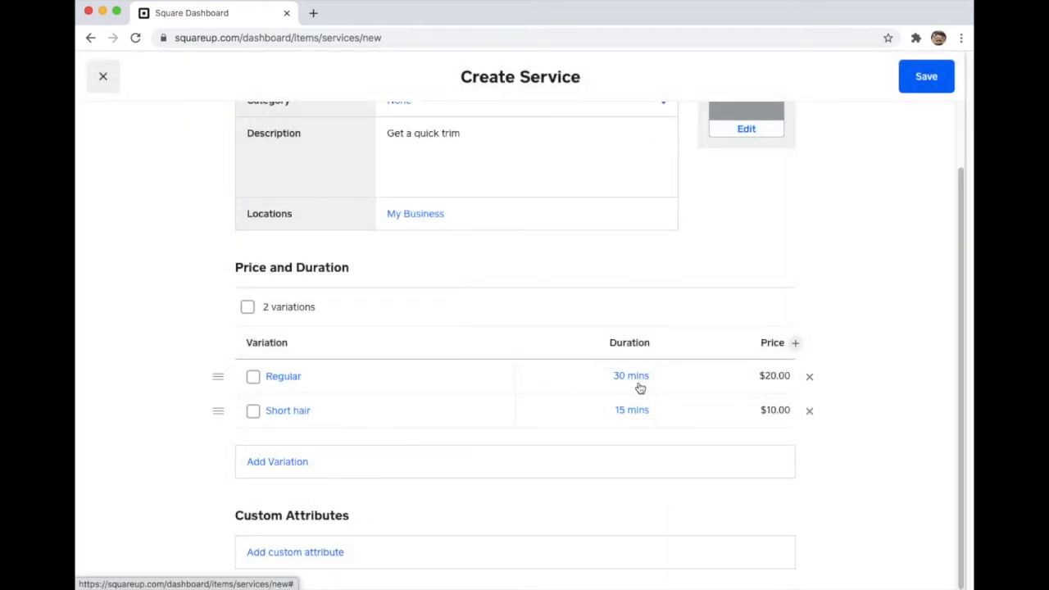
{"action": "scroll", "coordinate": [651, 373], "scroll_direction": "up", "scroll_amount": 1}
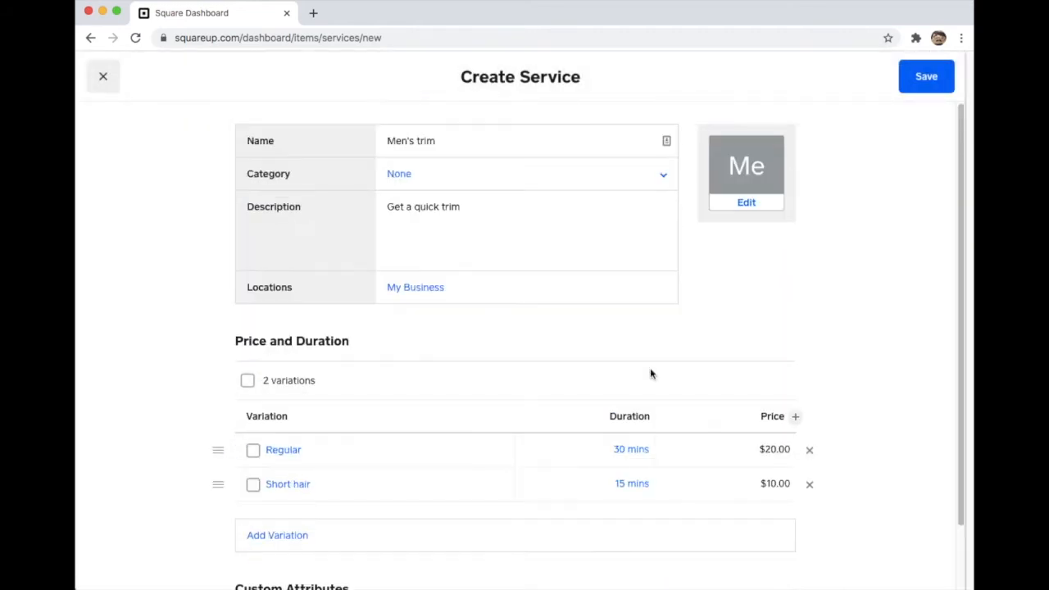
{"action": "left_click", "coordinate": [919, 81]}
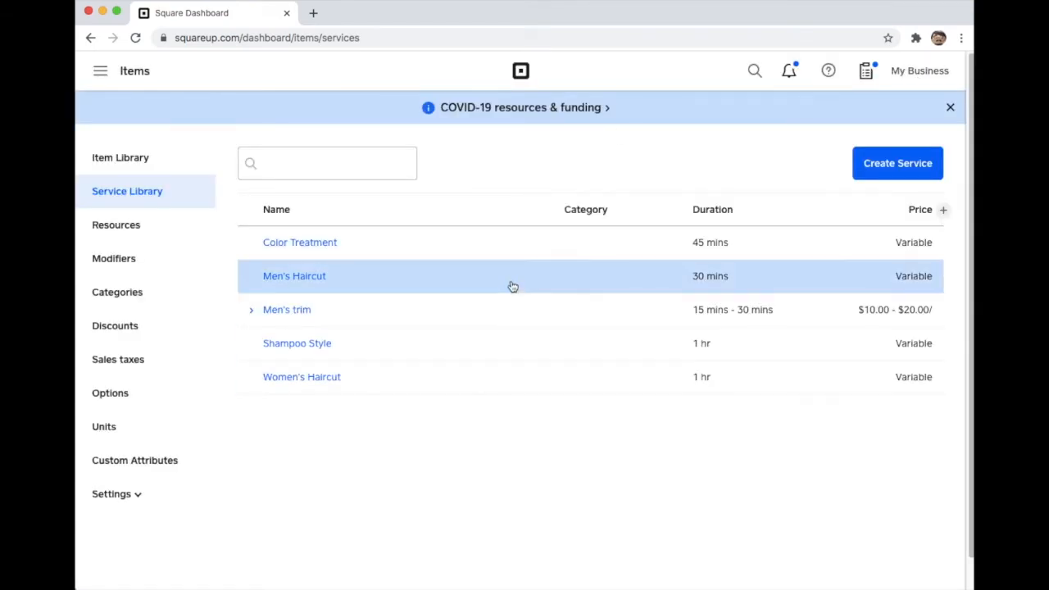
Reopen the Men's trim service and start a third variation named "Long" with a Fixed price of $30.
{"action": "left_click", "coordinate": [306, 311]}
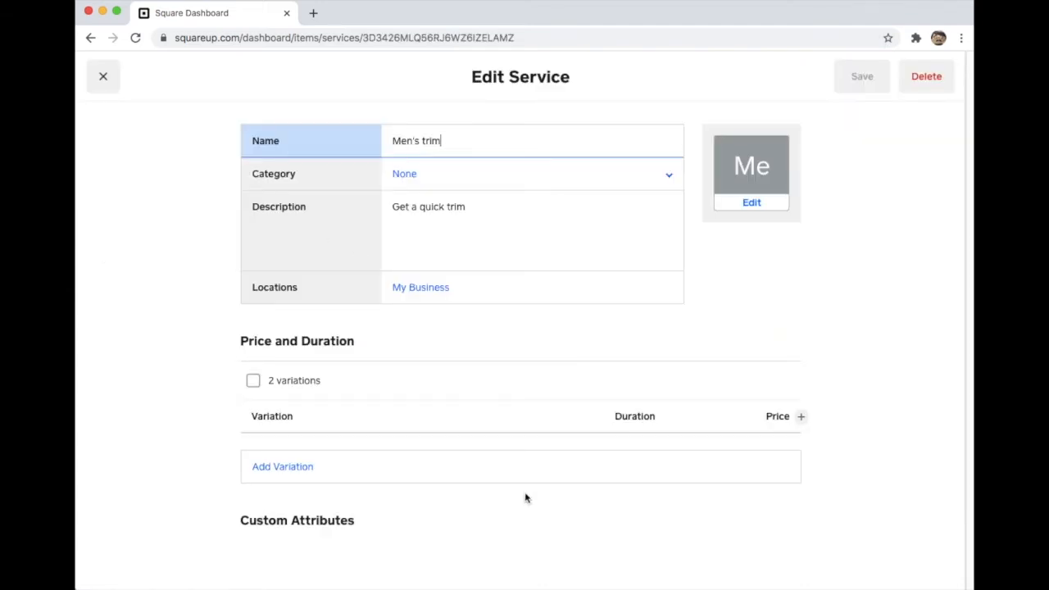
{"action": "left_click", "coordinate": [301, 467]}
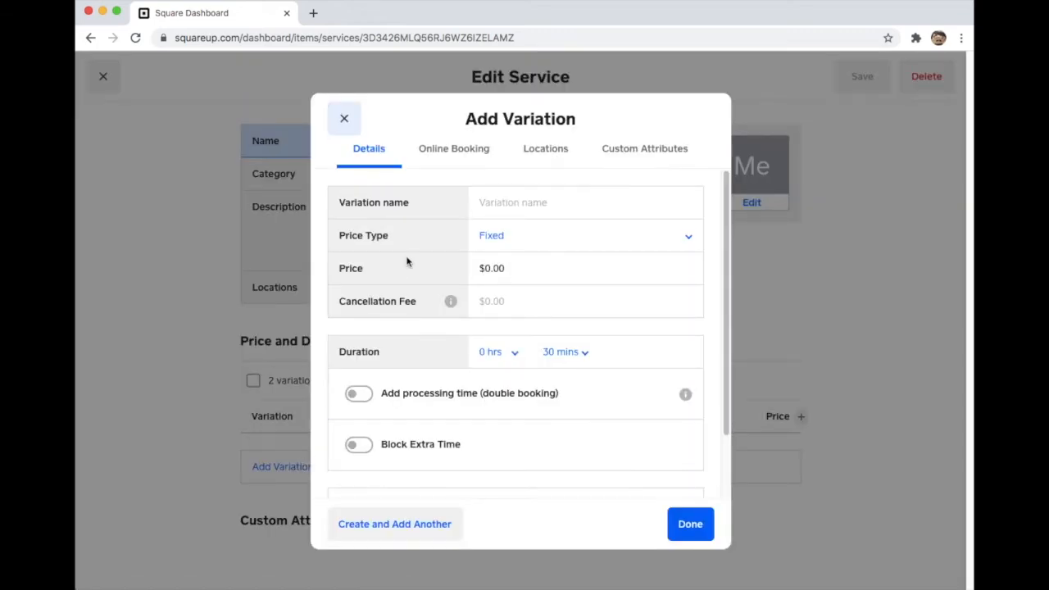
{"action": "left_click", "coordinate": [525, 203]}
{"action": "type", "text": "Long"}
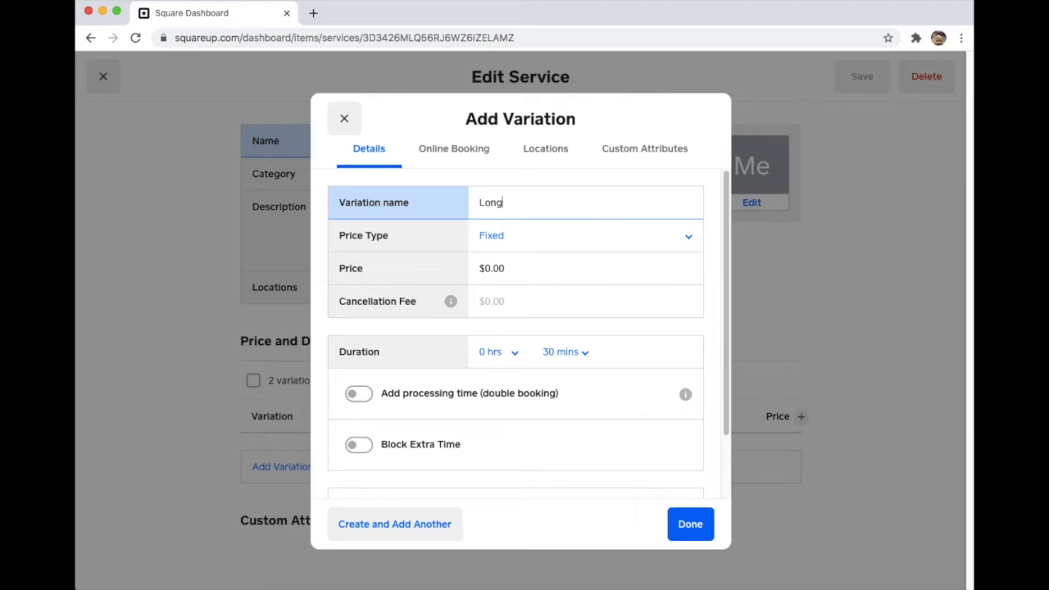
{"action": "left_click", "coordinate": [515, 259]}
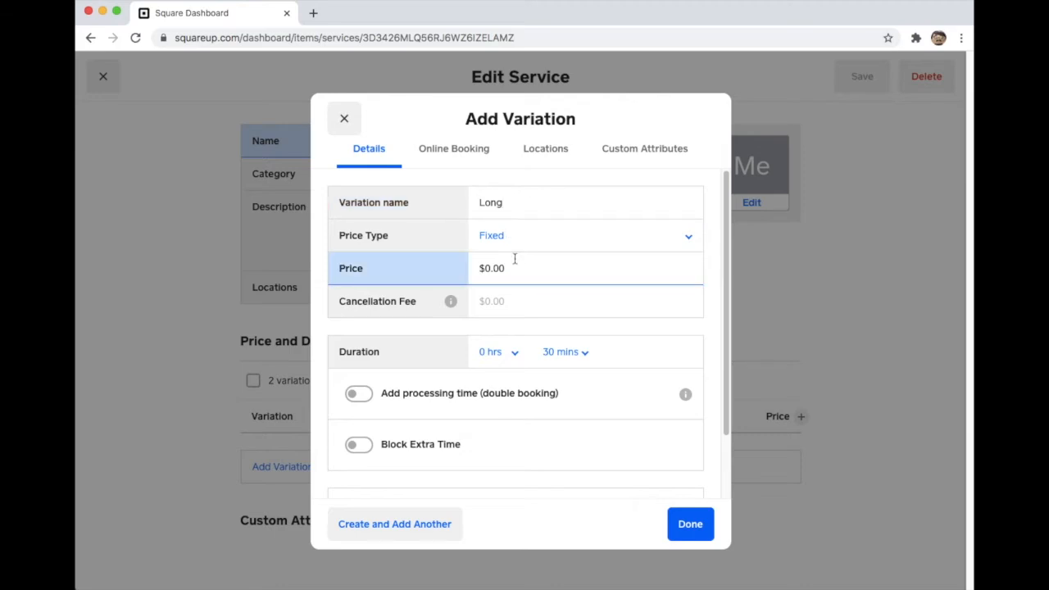
{"action": "type", "text": "3"}
Set the Long variation's duration to 45 minutes, finish adding it and save the edited service.
{"action": "left_click", "coordinate": [548, 351]}
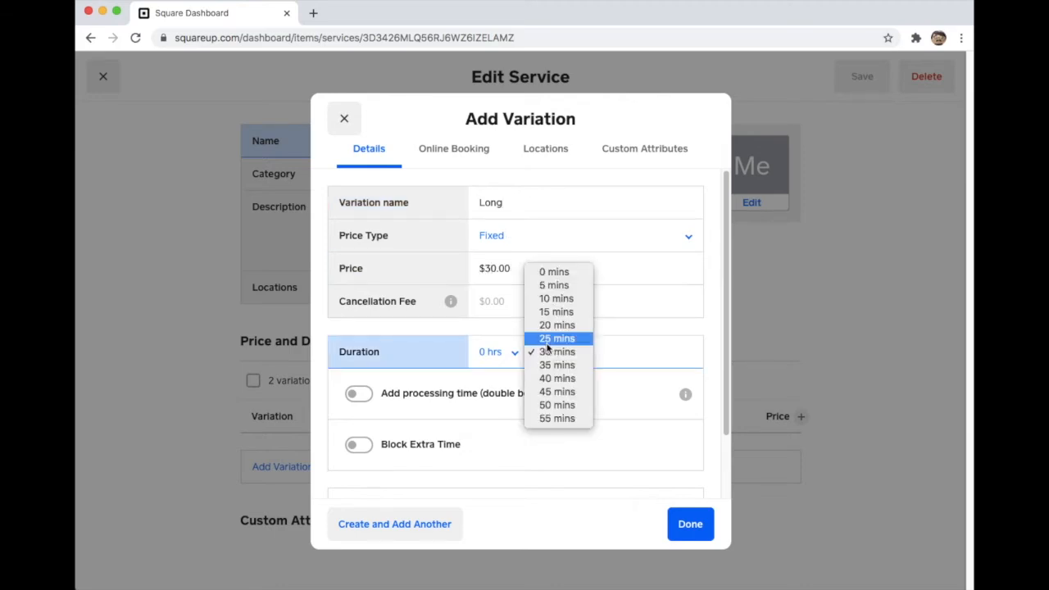
{"action": "left_click", "coordinate": [540, 390]}
{"action": "left_click", "coordinate": [688, 525]}
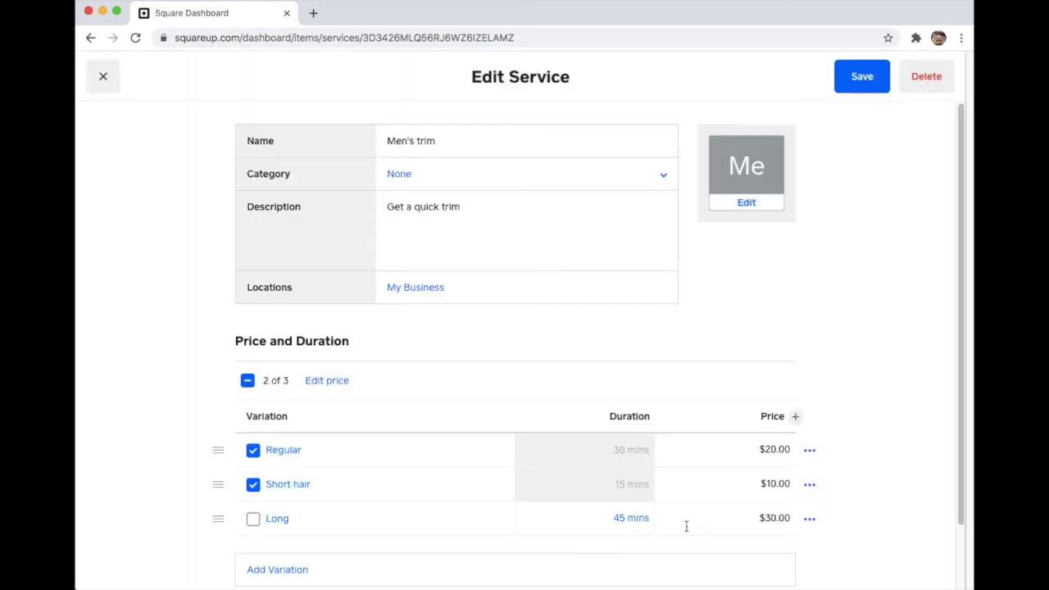
{"action": "left_click", "coordinate": [847, 88]}
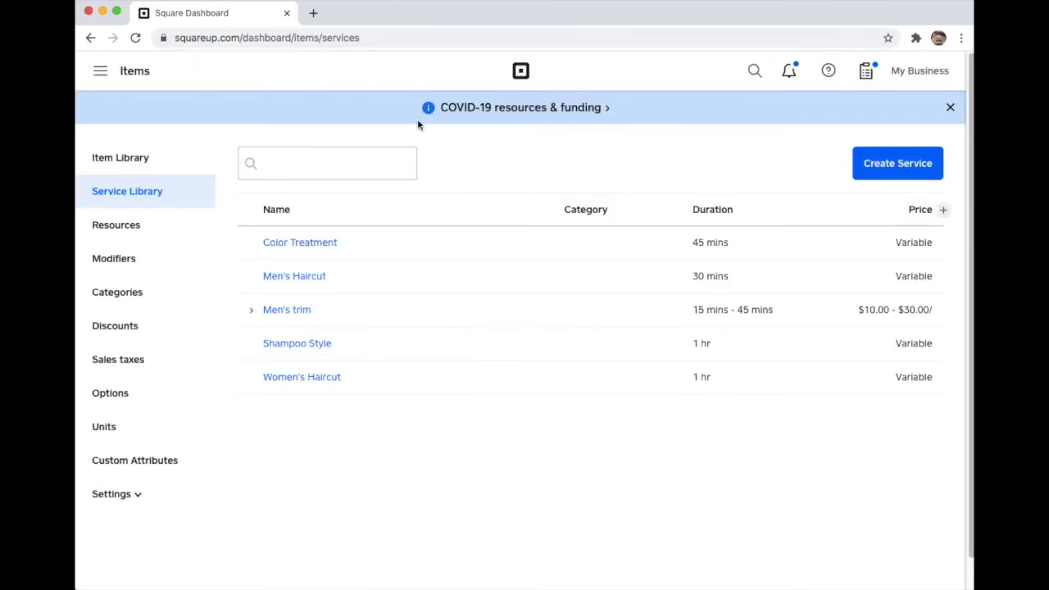
Go to the Appointments calendar and start creating a test appointment.
{"action": "left_click", "coordinate": [101, 73]}
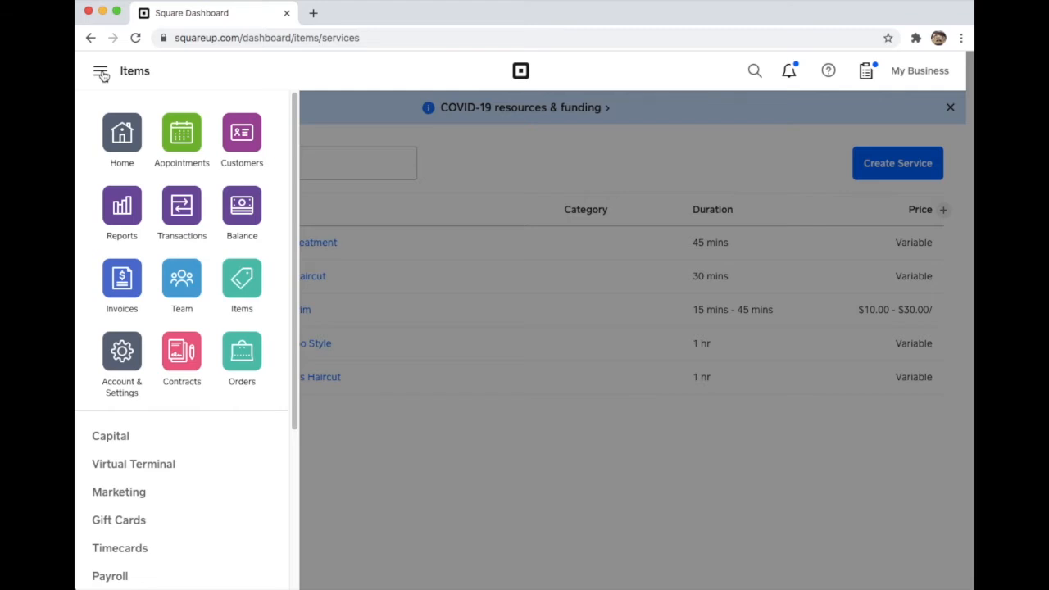
{"action": "left_click", "coordinate": [172, 138]}
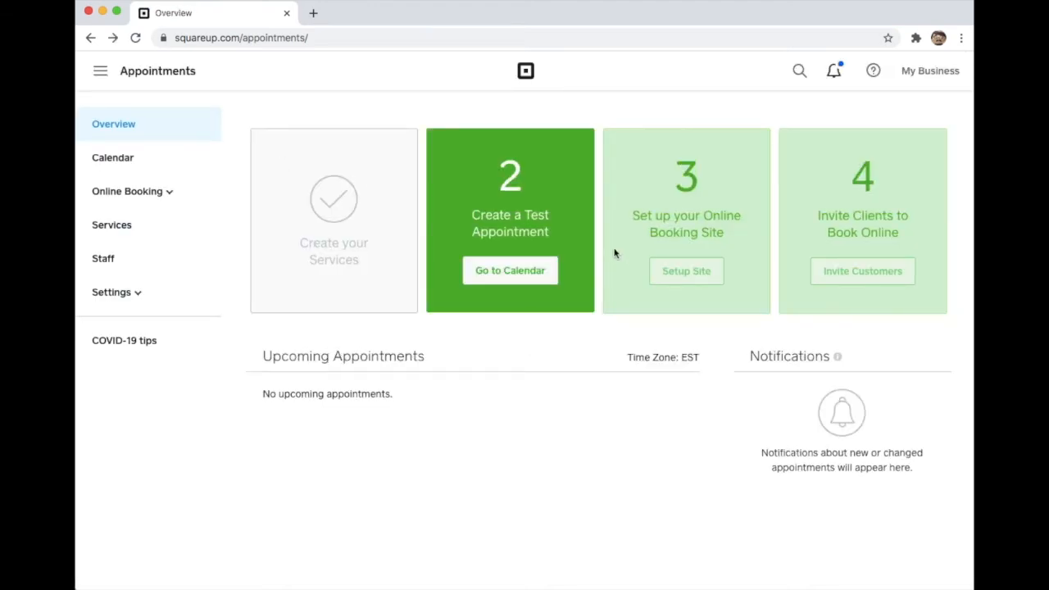
{"action": "left_click", "coordinate": [527, 279]}
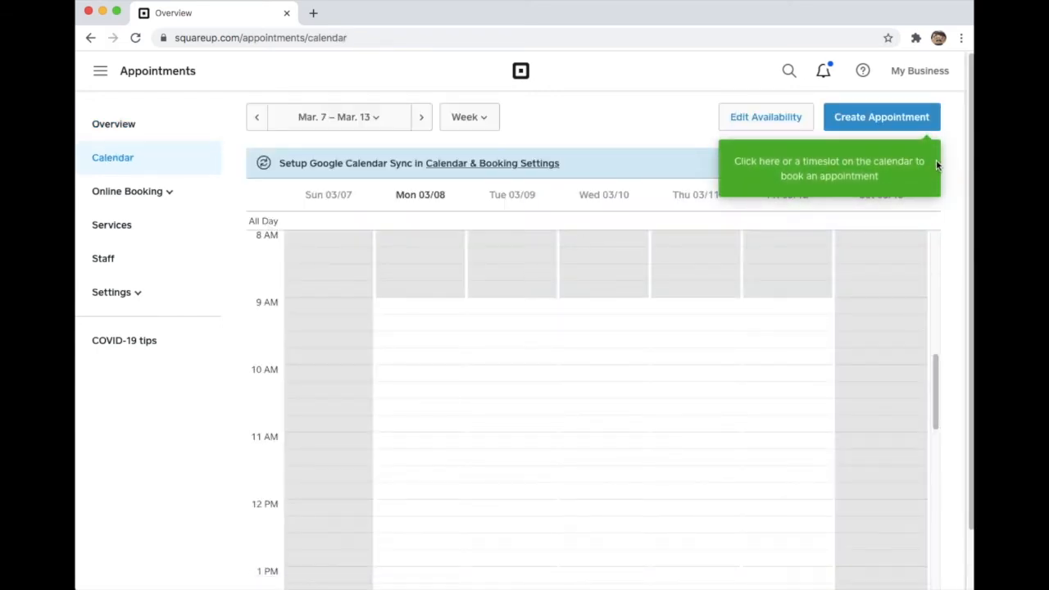
{"action": "left_click", "coordinate": [889, 117]}
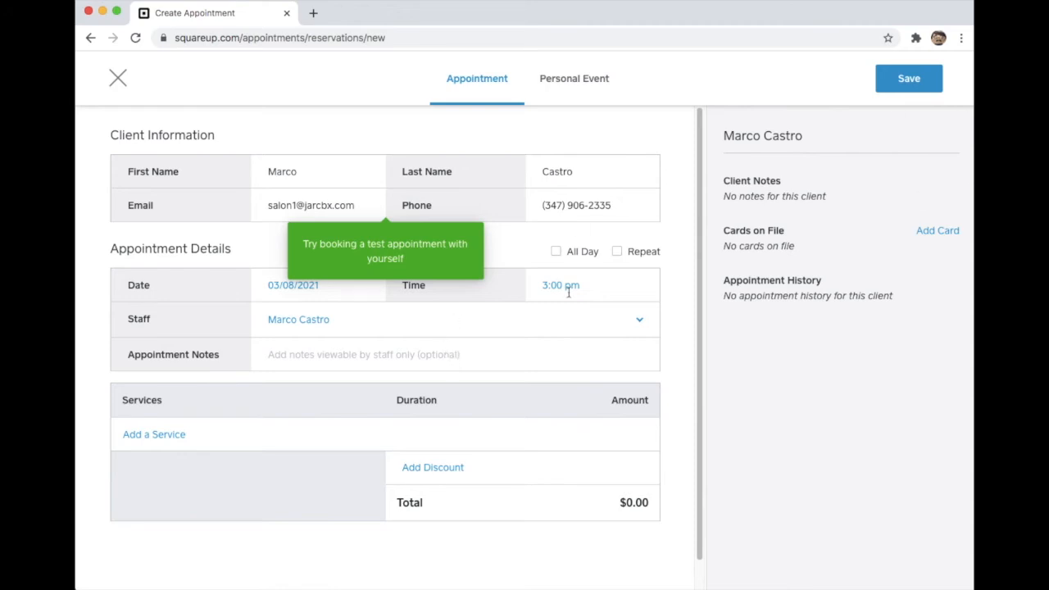
Add the Men's trim service to the appointment with the Short hair variation.
{"action": "left_click", "coordinate": [173, 434]}
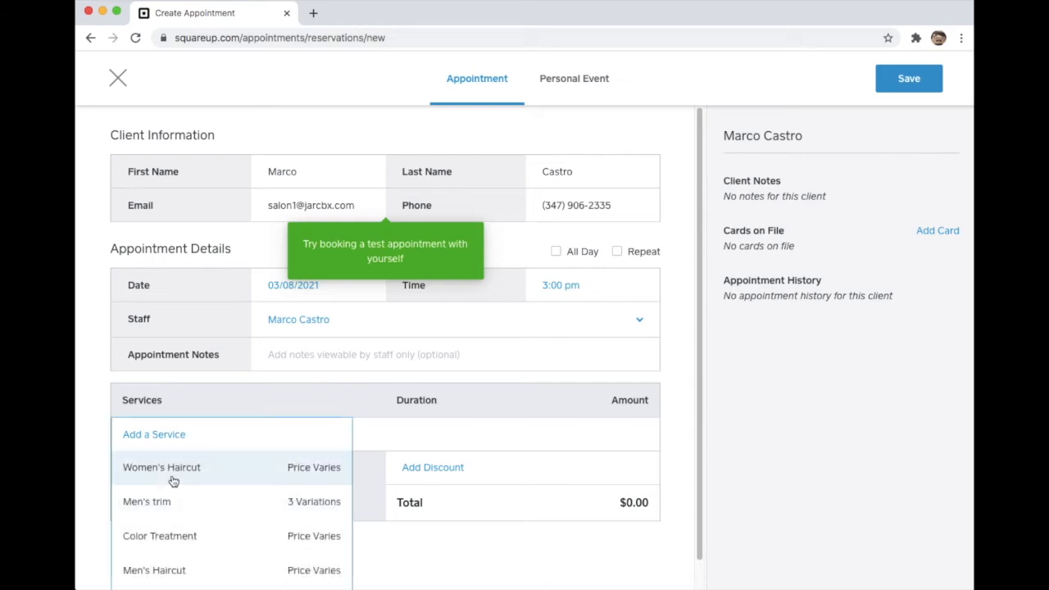
{"action": "left_click", "coordinate": [164, 500]}
{"action": "left_click", "coordinate": [501, 300]}
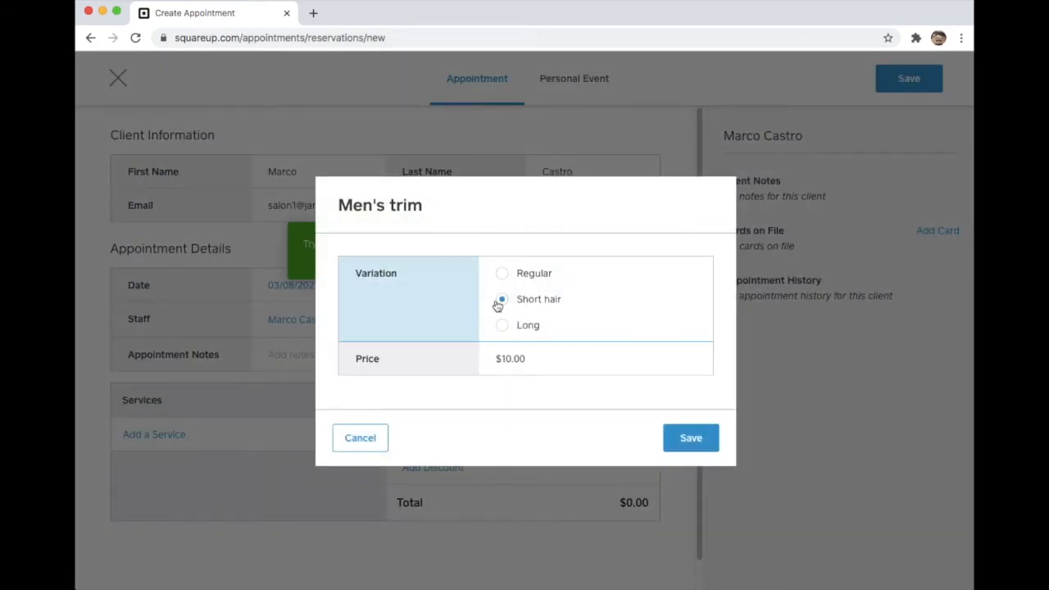
{"action": "left_click", "coordinate": [709, 440]}
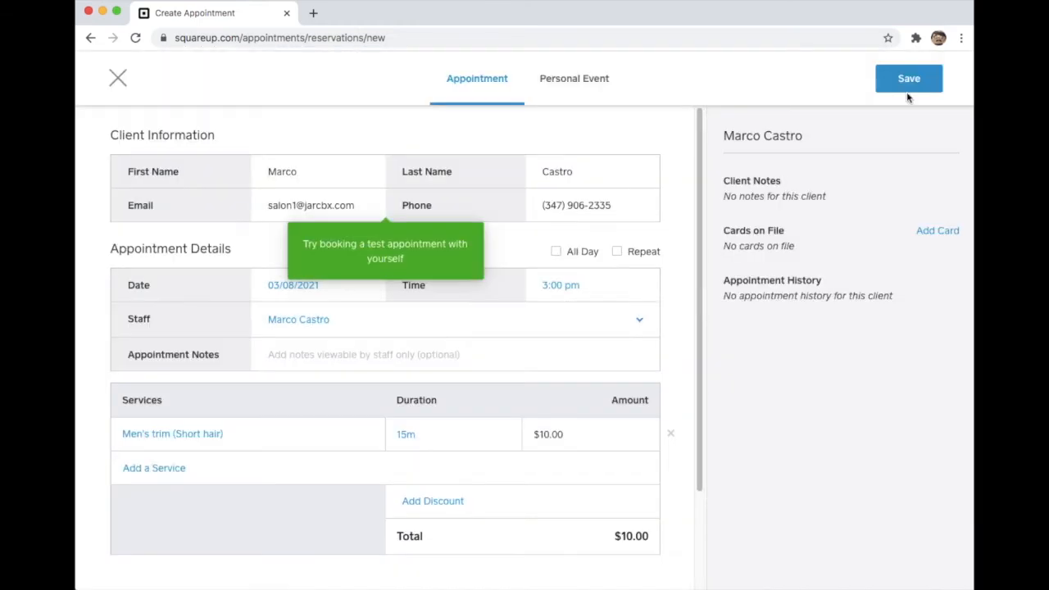
Save the appointment, sending the client an Email and Text Message notification, and look for it in the week calendar.
{"action": "left_click", "coordinate": [939, 85]}
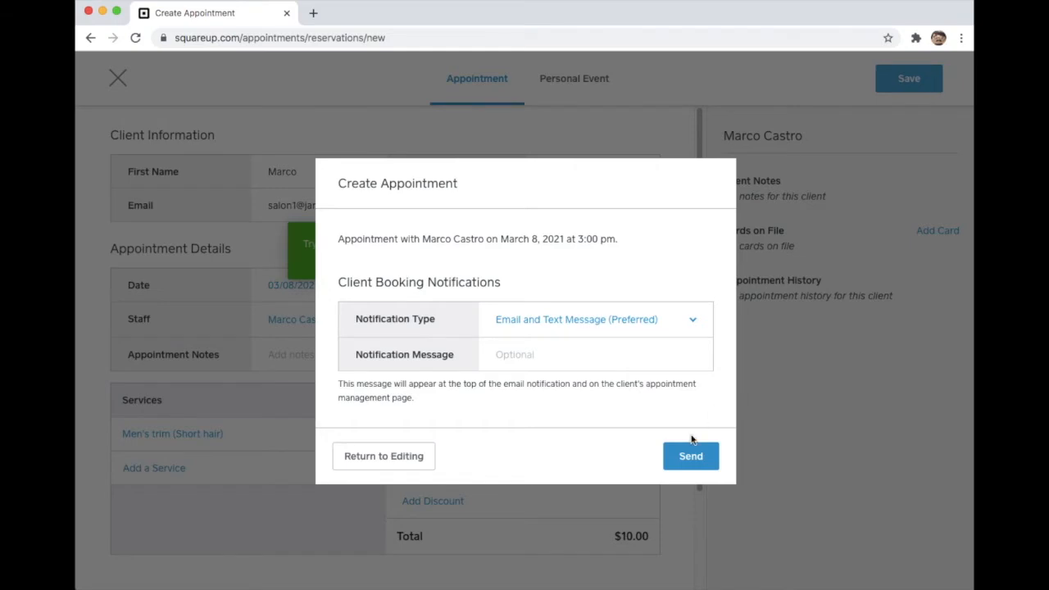
{"action": "left_click", "coordinate": [687, 460]}
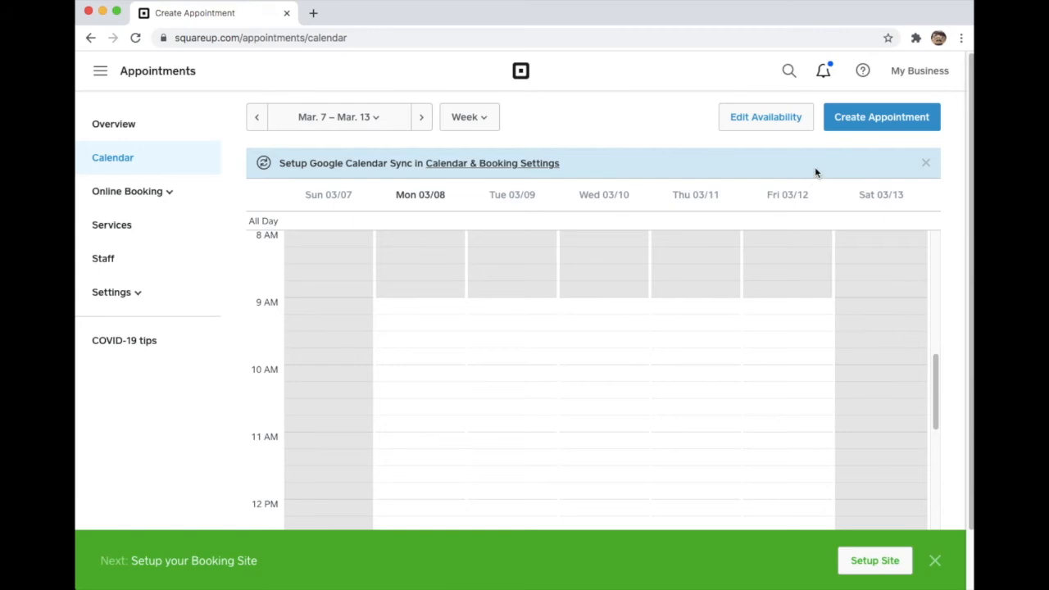
{"action": "scroll", "coordinate": [689, 194], "scroll_direction": "down", "scroll_amount": 2}
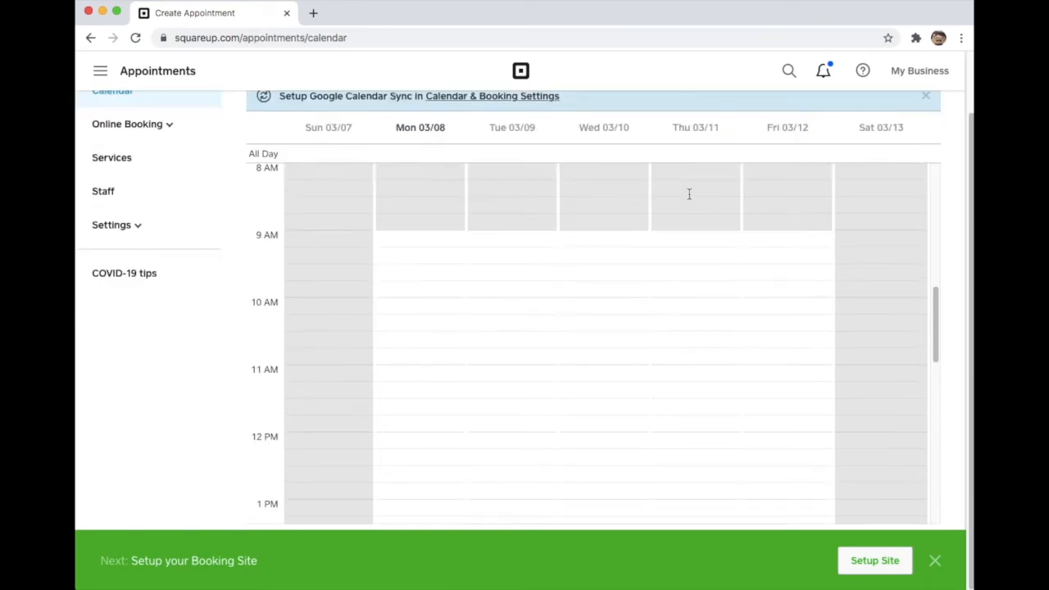
{"action": "scroll", "coordinate": [688, 196], "scroll_direction": "down", "scroll_amount": 15}
{"action": "scroll", "coordinate": [688, 197], "scroll_direction": "up", "scroll_amount": 20}
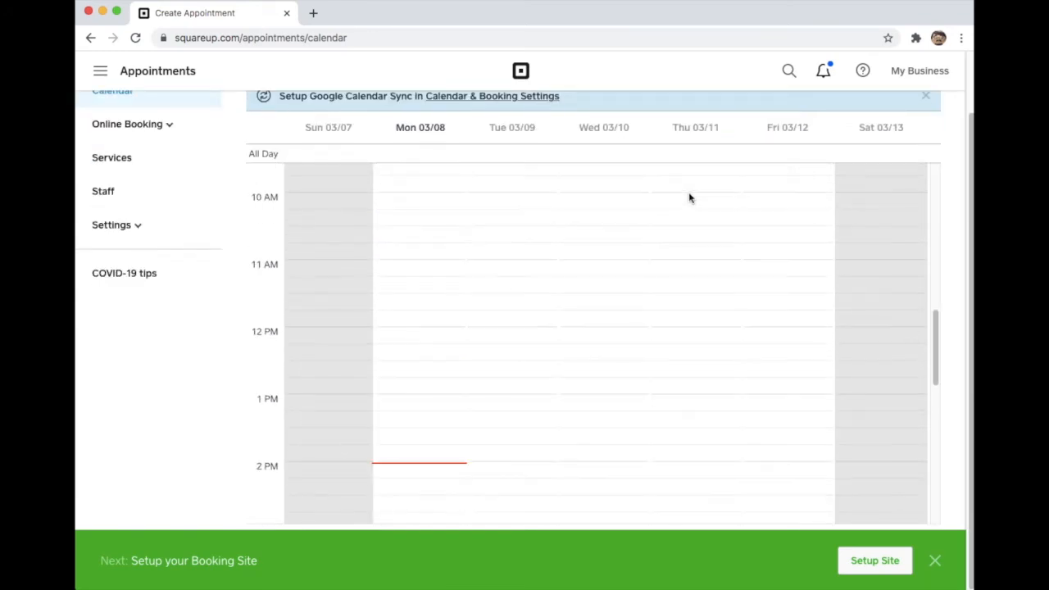
Start the booking site setup and open the online booking link in its own browser tab.
{"action": "scroll", "coordinate": [688, 197], "scroll_direction": "down", "scroll_amount": 10}
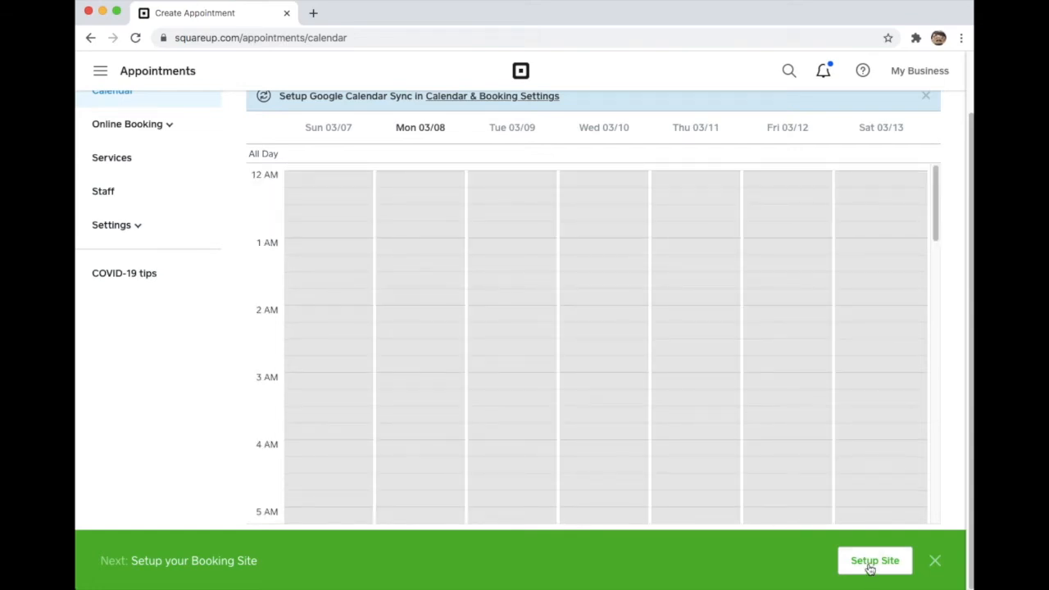
{"action": "left_click", "coordinate": [870, 564]}
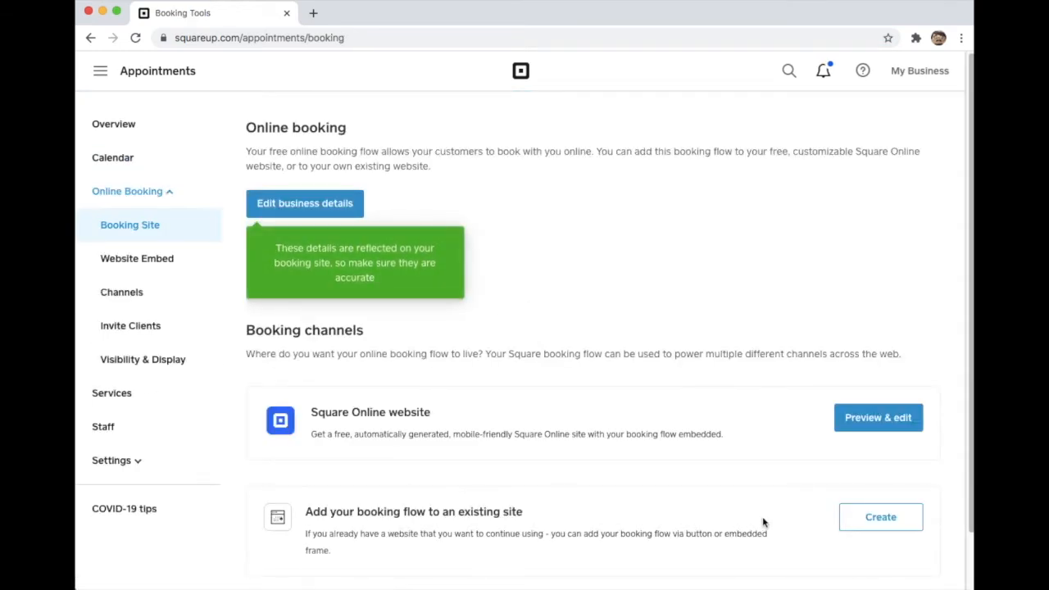
{"action": "scroll", "coordinate": [699, 221], "scroll_direction": "down", "scroll_amount": 1}
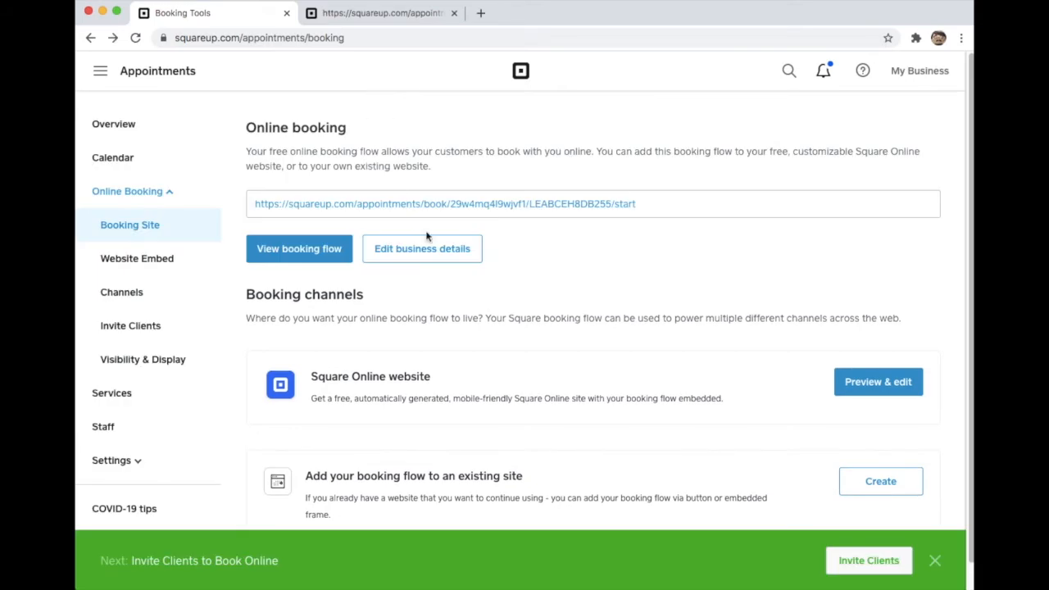
{"action": "left_click", "coordinate": [422, 210]}
{"action": "left_click", "coordinate": [620, 13]}
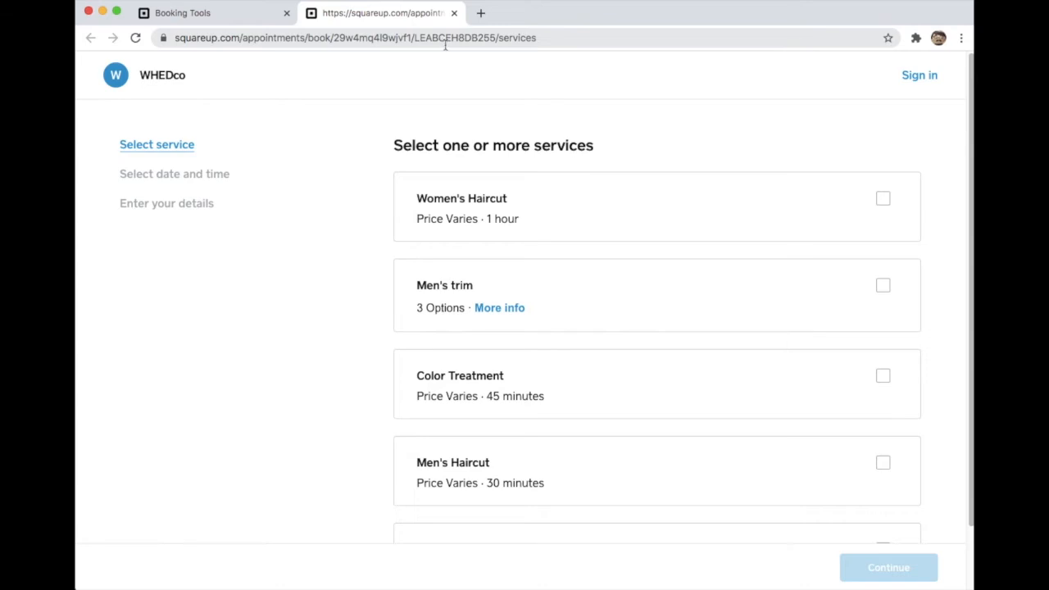
Try the client booking flow by selecting Men's trim with the Short hair option and continuing to the date selection.
{"action": "left_click", "coordinate": [806, 272]}
{"action": "scroll", "coordinate": [719, 419], "scroll_direction": "down", "scroll_amount": 2}
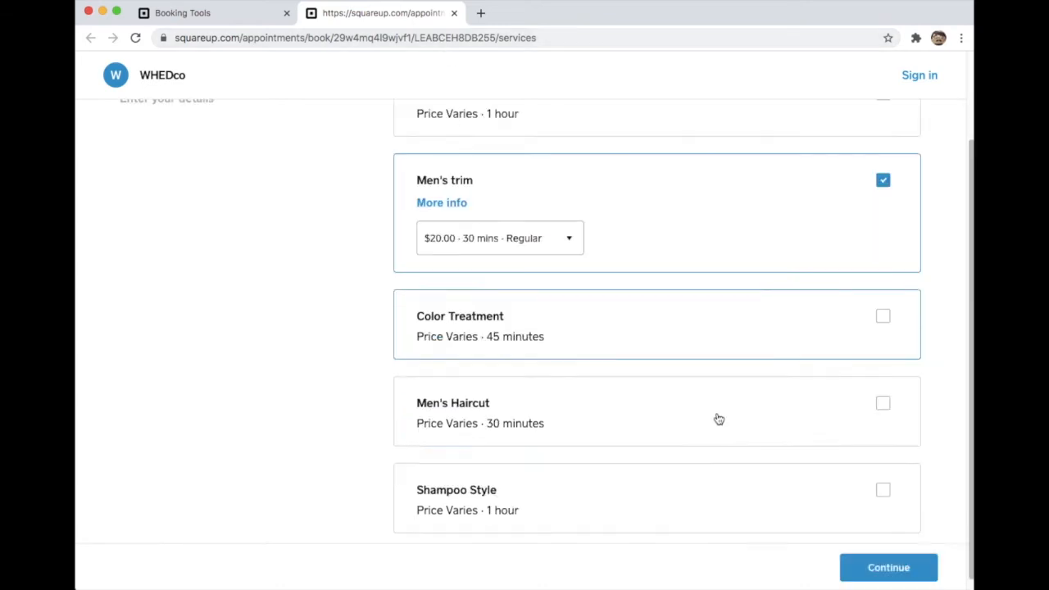
{"action": "left_click", "coordinate": [551, 228]}
{"action": "left_click", "coordinate": [538, 239]}
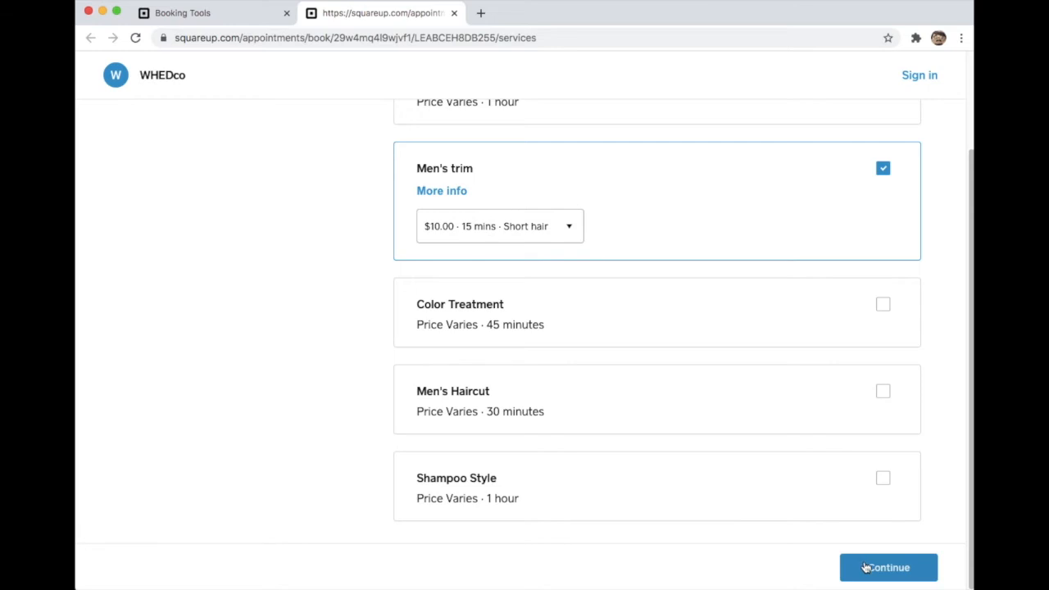
{"action": "left_click", "coordinate": [865, 566]}
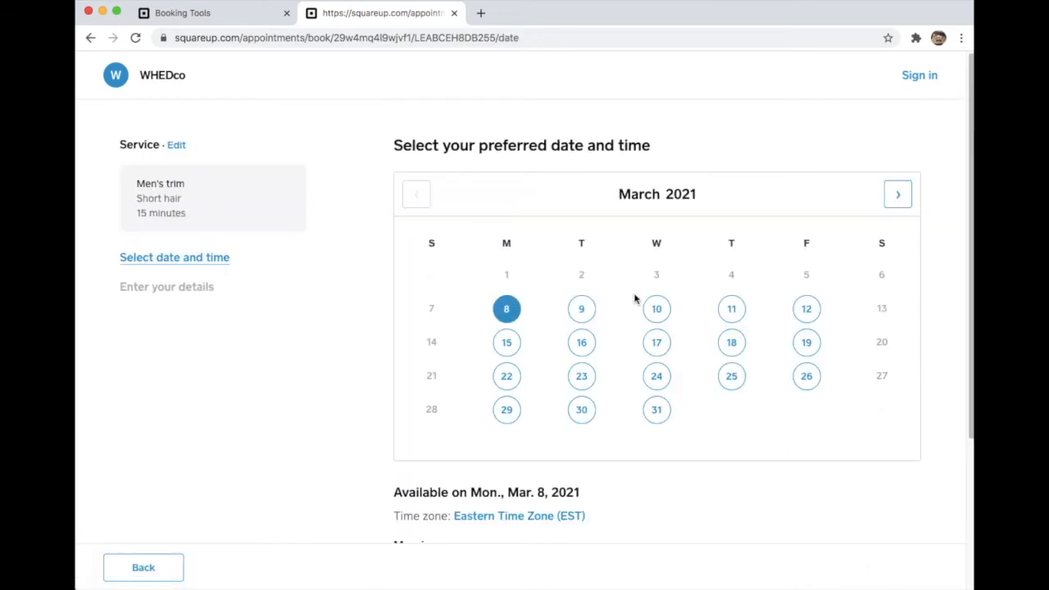
Return to the booking tools and highlight the HTML embed code on the Website Embed page.
{"action": "left_click", "coordinate": [197, 15]}
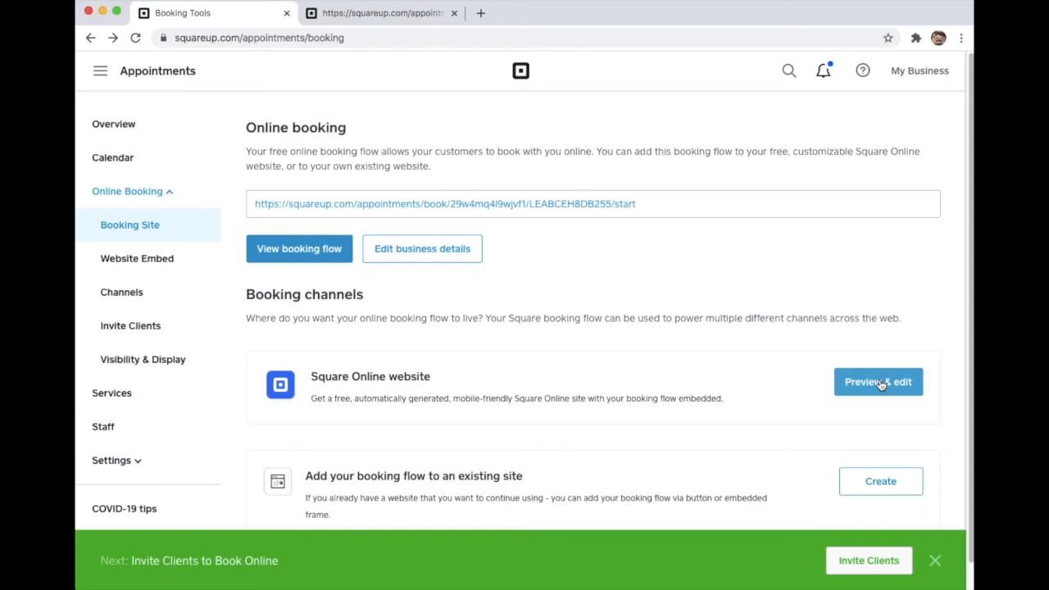
{"action": "left_click", "coordinate": [145, 262]}
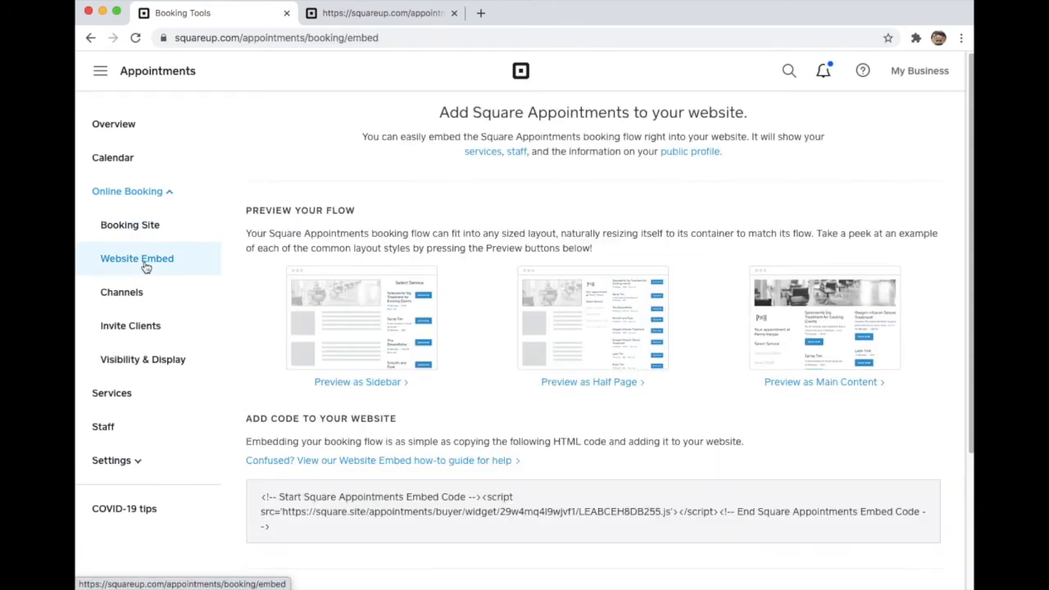
{"action": "scroll", "coordinate": [456, 350], "scroll_direction": "down", "scroll_amount": 1}
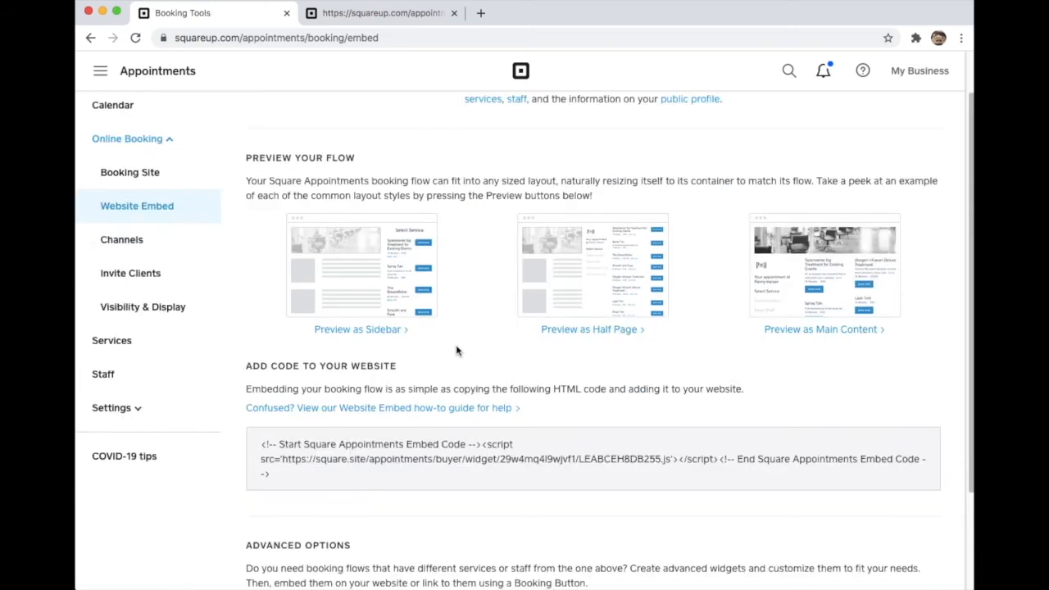
{"action": "scroll", "coordinate": [456, 351], "scroll_direction": "down", "scroll_amount": 2}
{"action": "left_click_drag", "start_coordinate": [290, 367], "coordinate": [263, 339]}
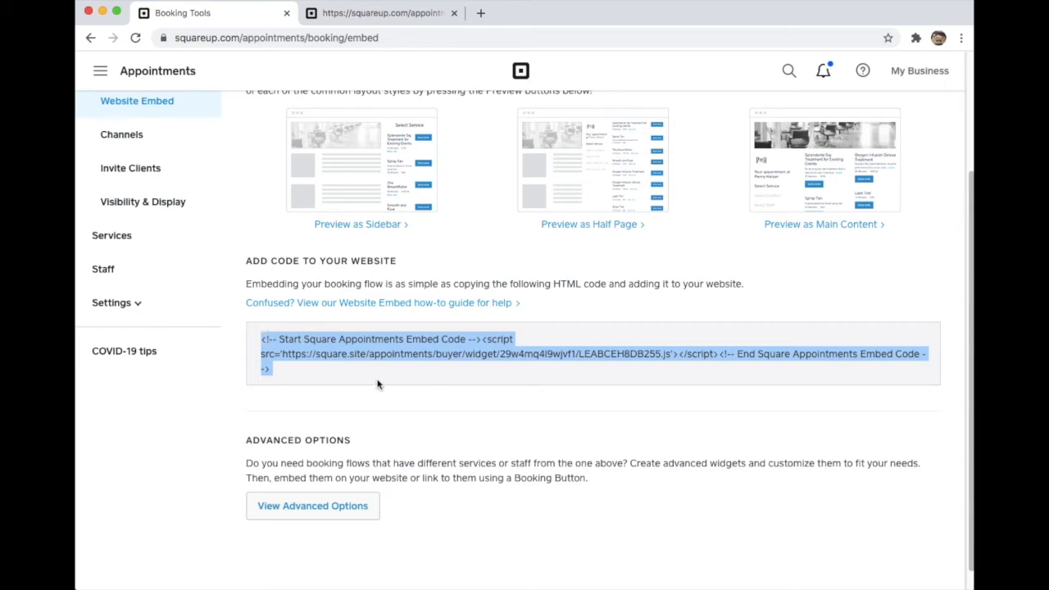
{"action": "scroll", "coordinate": [378, 384], "scroll_direction": "up", "scroll_amount": 3}
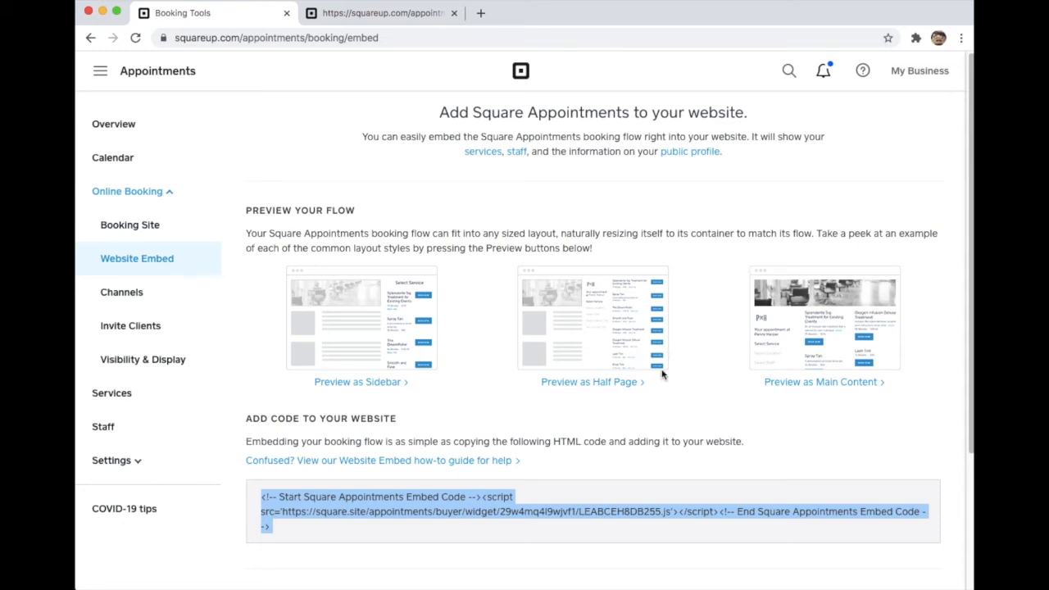
Open the preview of the Square Online website from the Booking Site page and view it in the phone and desktop layouts.
{"action": "left_click", "coordinate": [113, 230]}
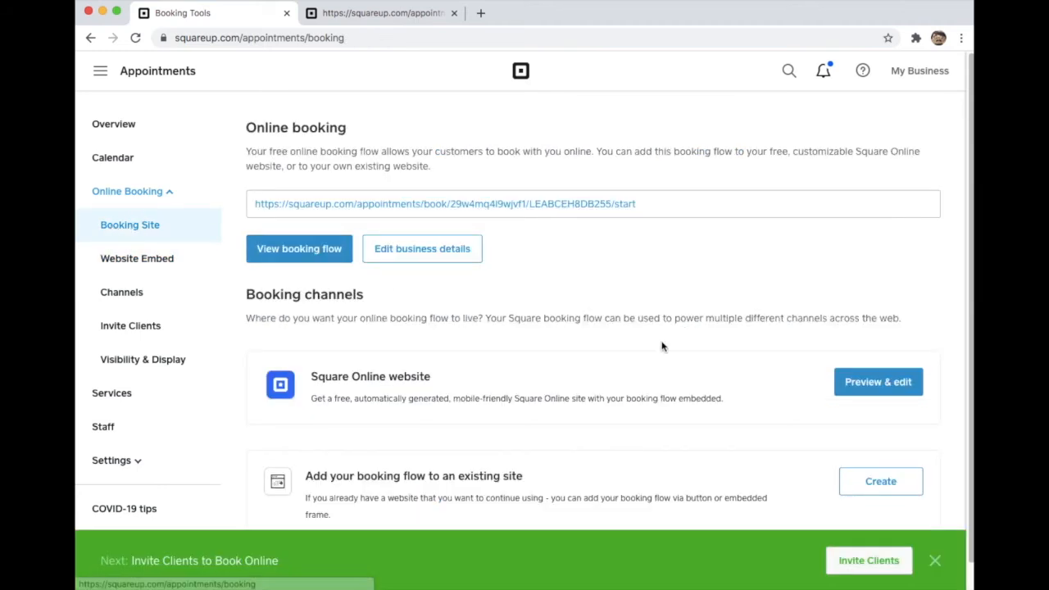
{"action": "left_click", "coordinate": [894, 391]}
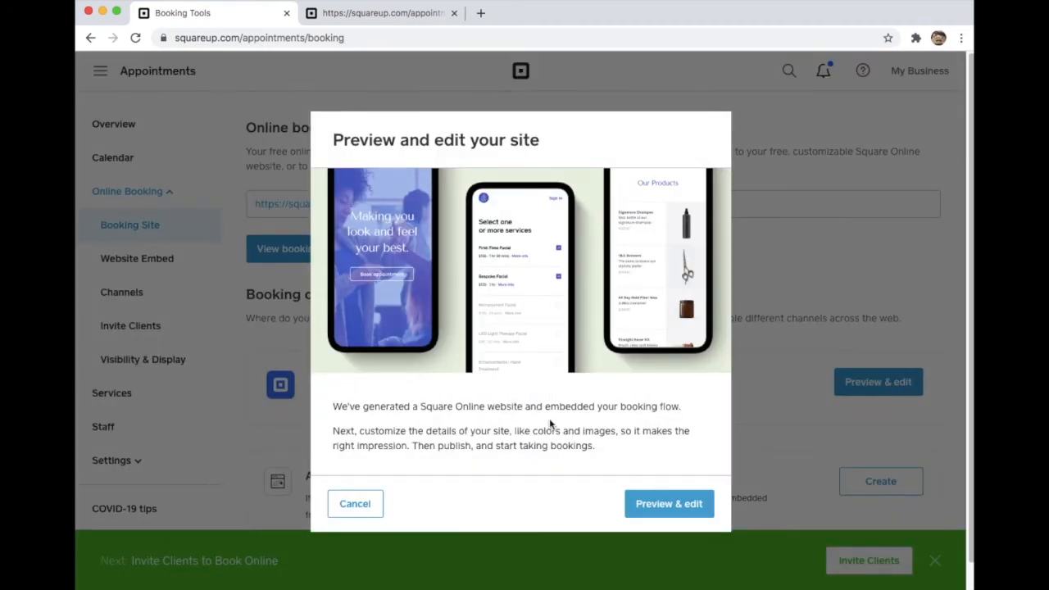
{"action": "left_click", "coordinate": [665, 507]}
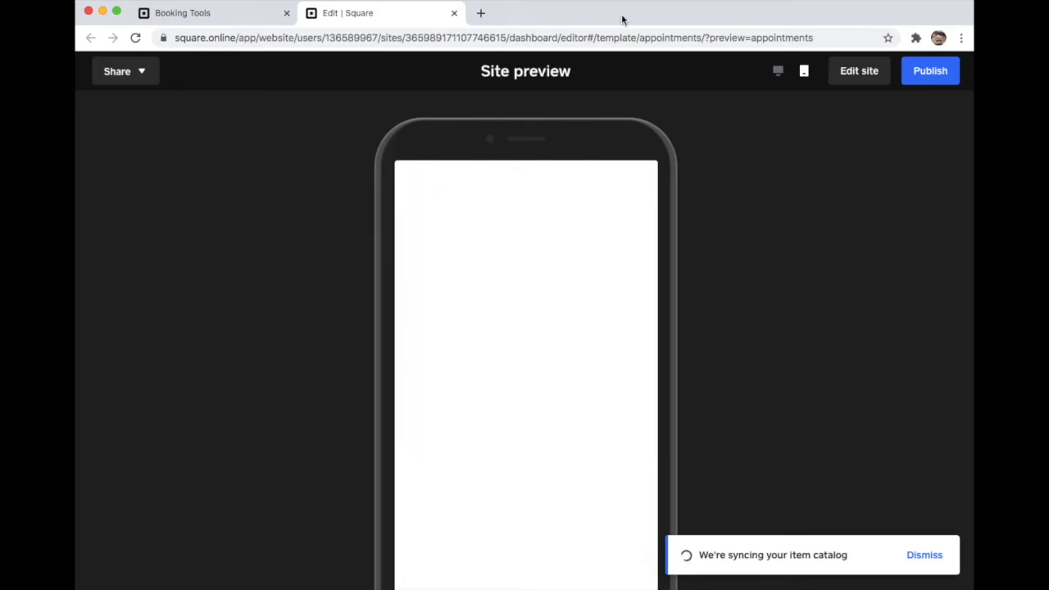
{"action": "scroll", "coordinate": [482, 223], "scroll_direction": "down", "scroll_amount": 6}
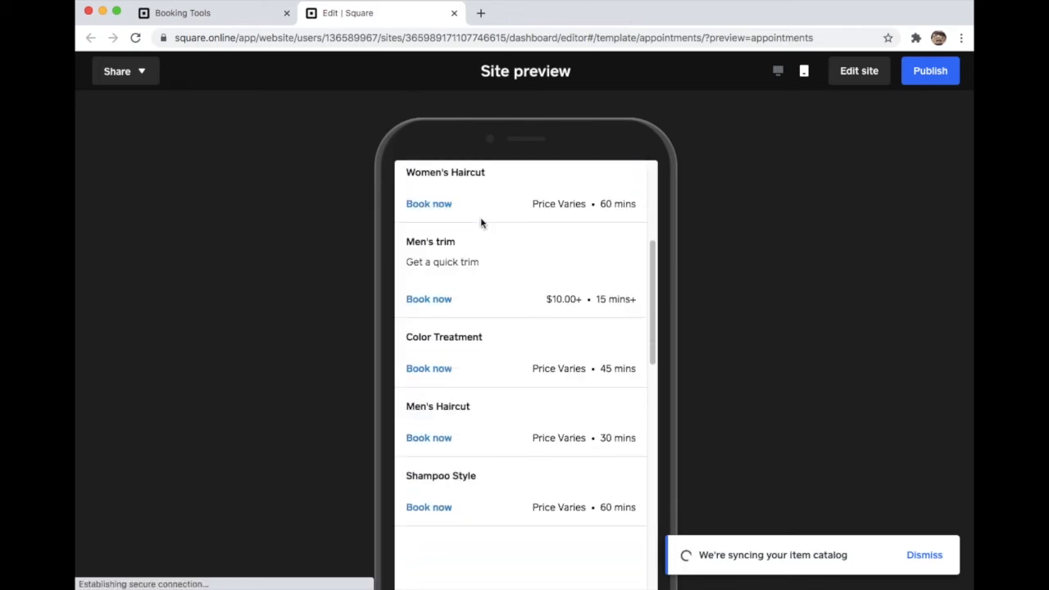
{"action": "scroll", "coordinate": [482, 223], "scroll_direction": "up", "scroll_amount": 6}
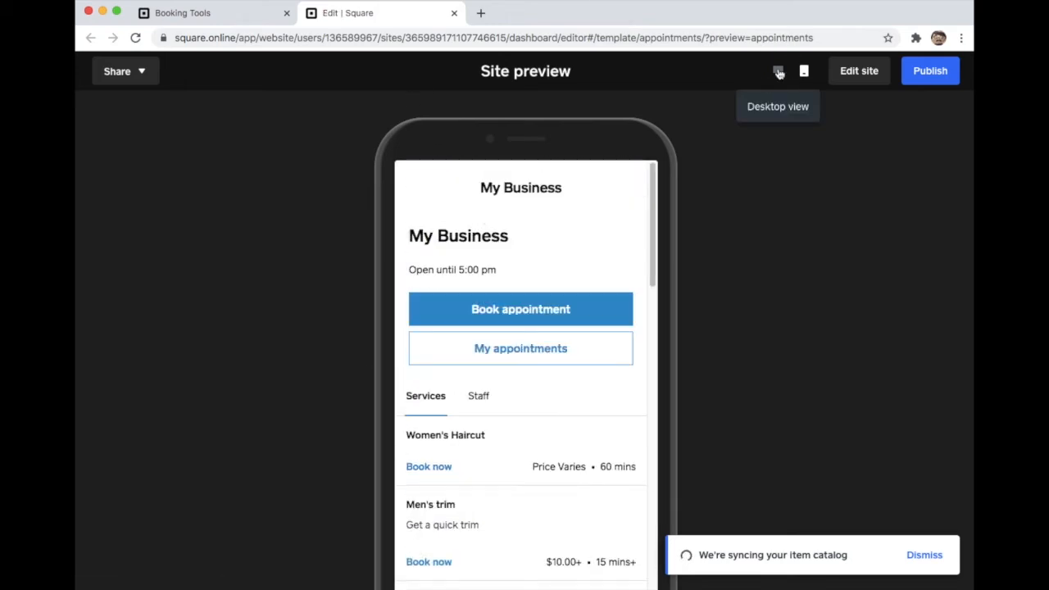
{"action": "left_click", "coordinate": [778, 73]}
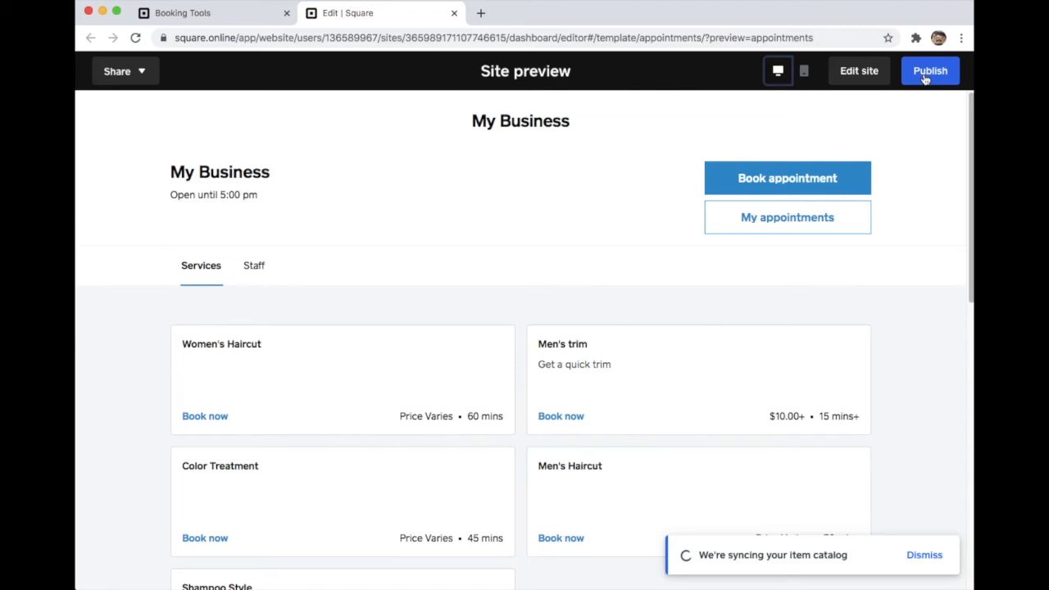
Open the site for editing, show the Banner section and enable the banner's button.
{"action": "left_click", "coordinate": [862, 73]}
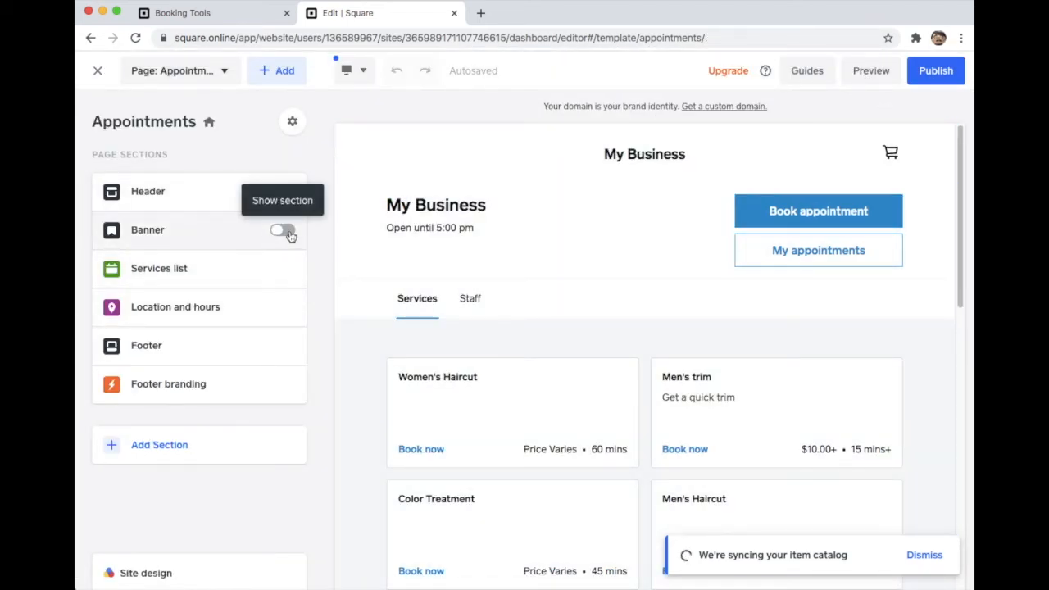
{"action": "left_click", "coordinate": [283, 232]}
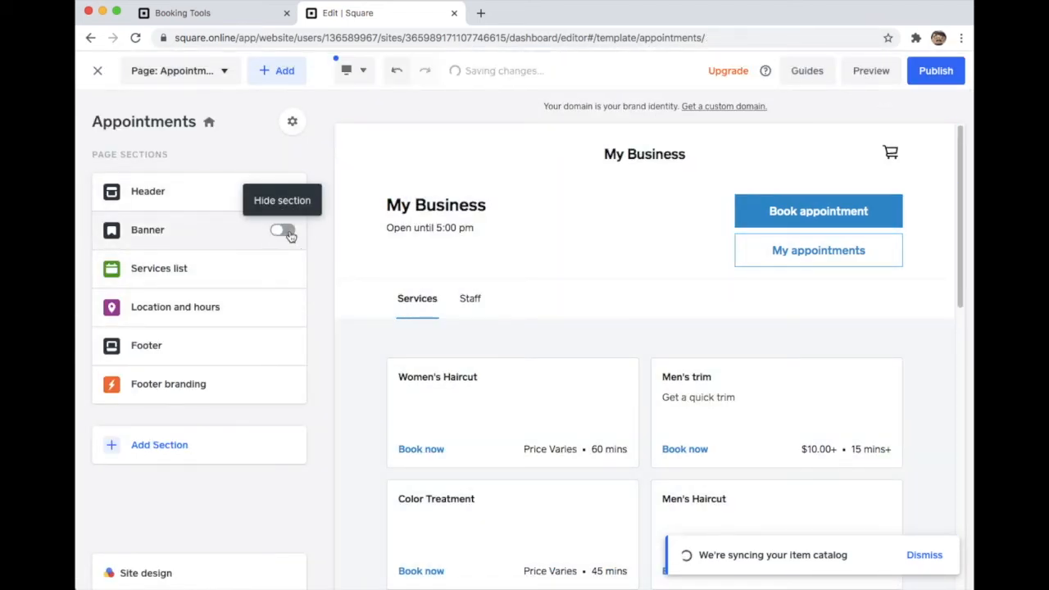
{"action": "left_click", "coordinate": [524, 287]}
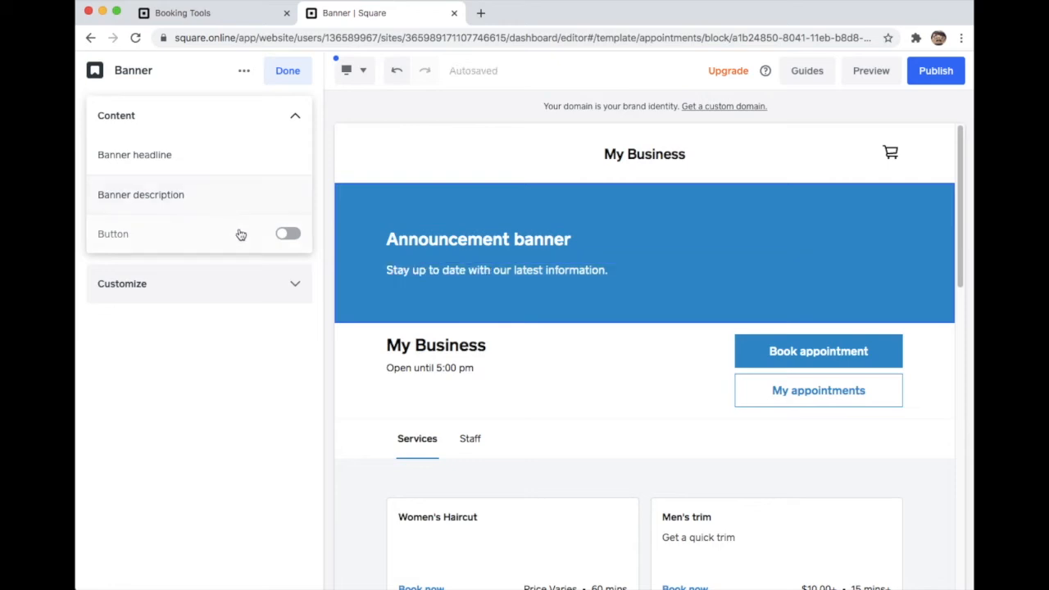
{"action": "left_click", "coordinate": [290, 237]}
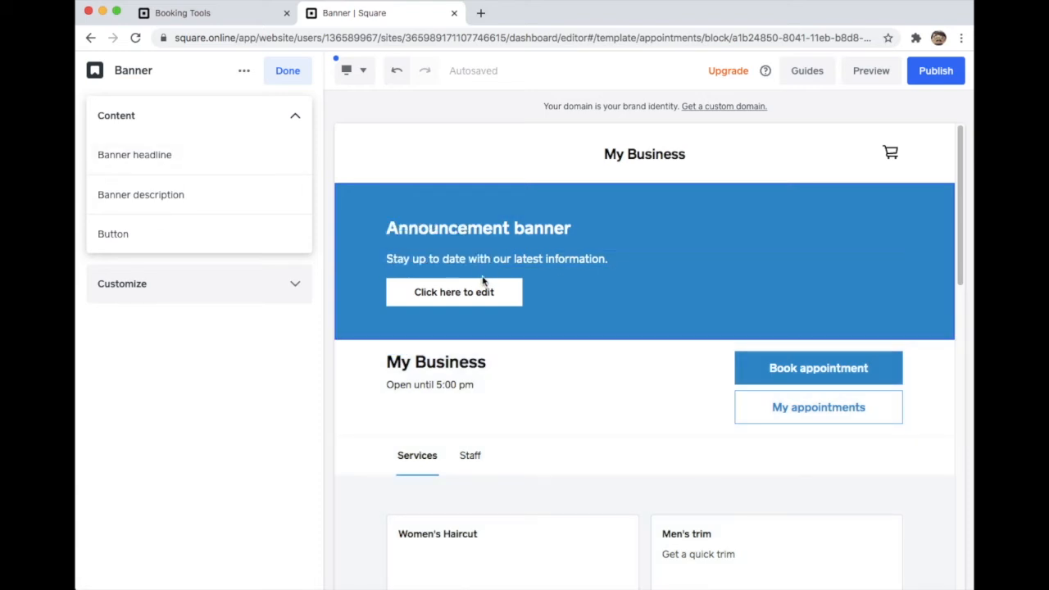
Change the banner headline to "Welcome to my salon!" and the banner button's text to "Book now".
{"action": "left_click", "coordinate": [474, 230]}
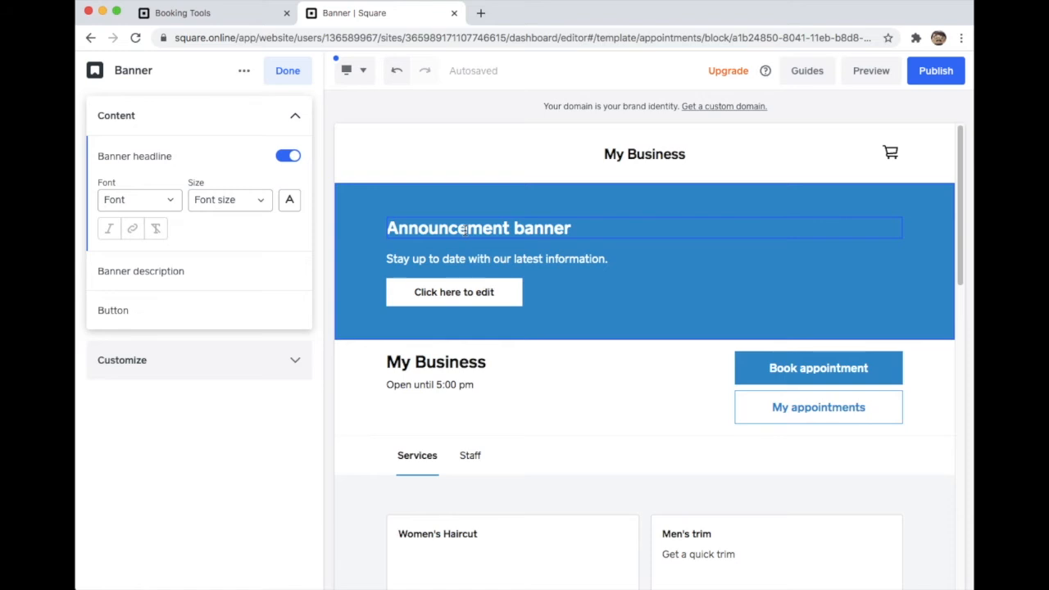
{"action": "type", "text": "Welcome to my salon"}
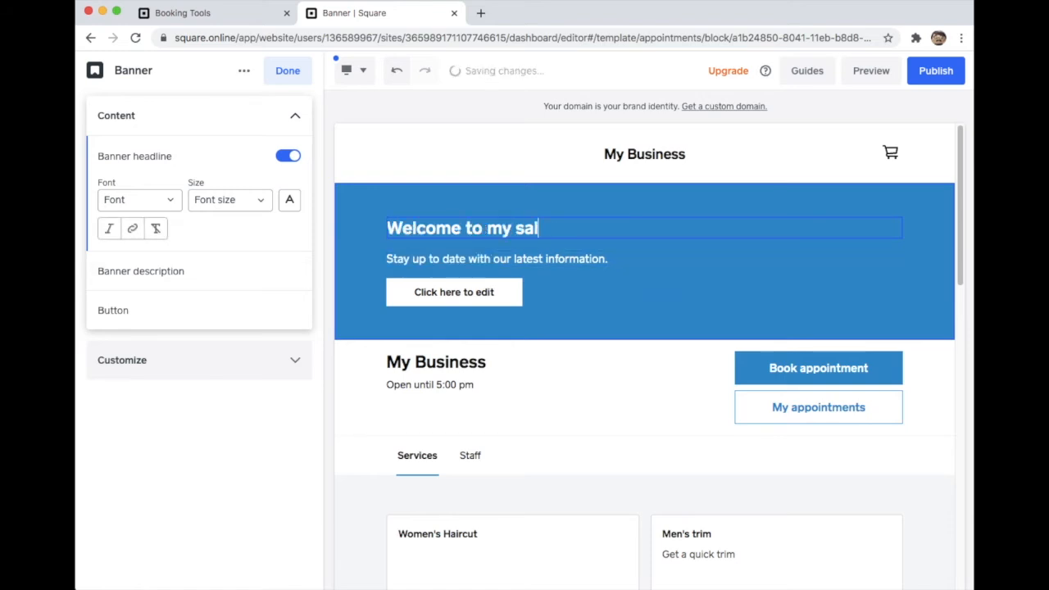
{"action": "left_click", "coordinate": [434, 290]}
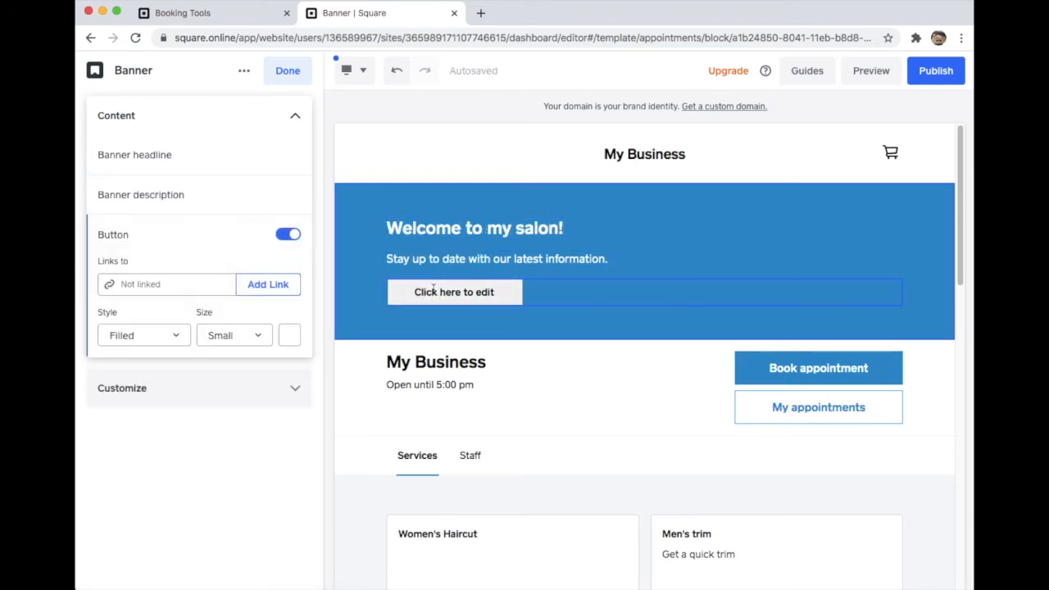
{"action": "left_click", "coordinate": [435, 291]}
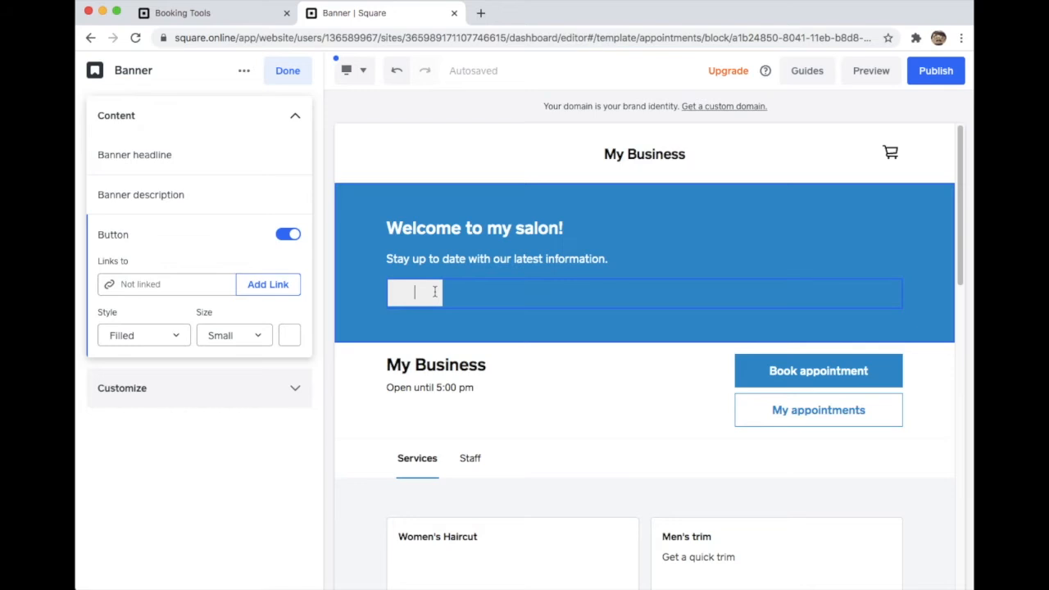
{"action": "type", "text": "Book now"}
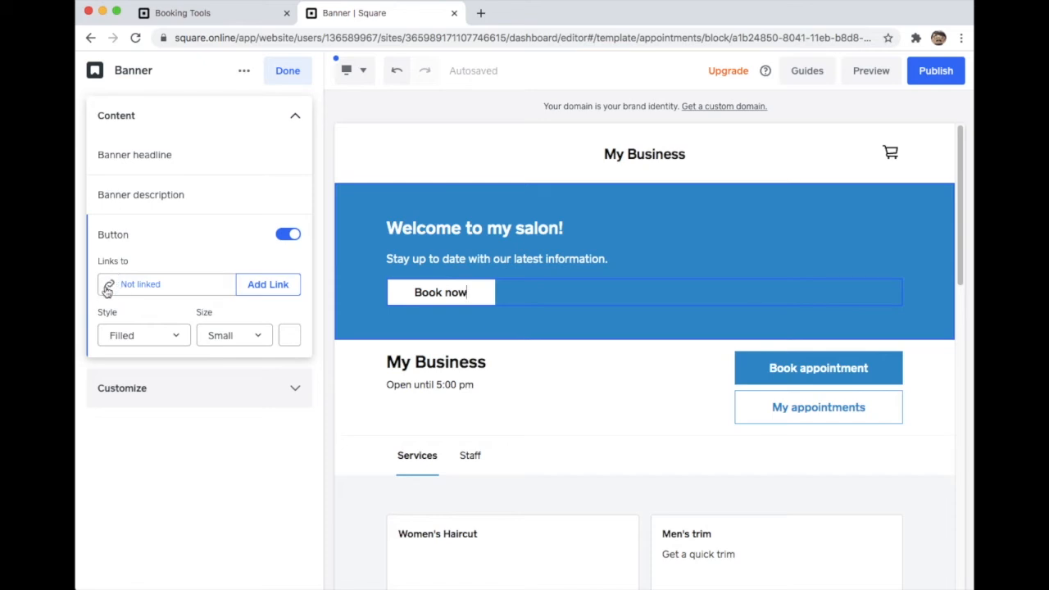
Link the banner button to Appointments, using the Appointments booking pop-up for the My Business location, and save the link.
{"action": "left_click", "coordinate": [111, 287]}
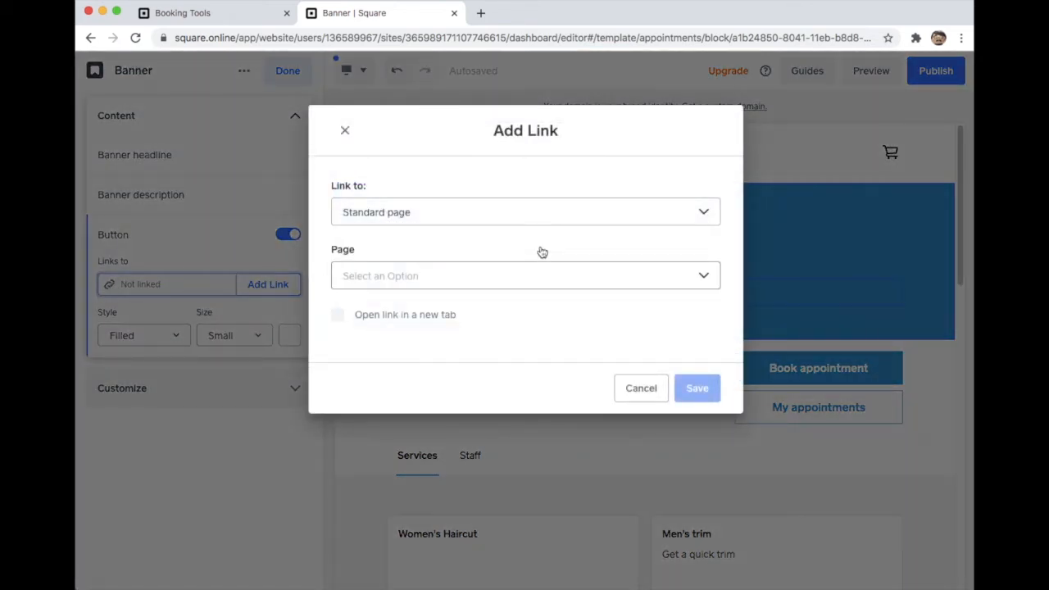
{"action": "left_click", "coordinate": [523, 215]}
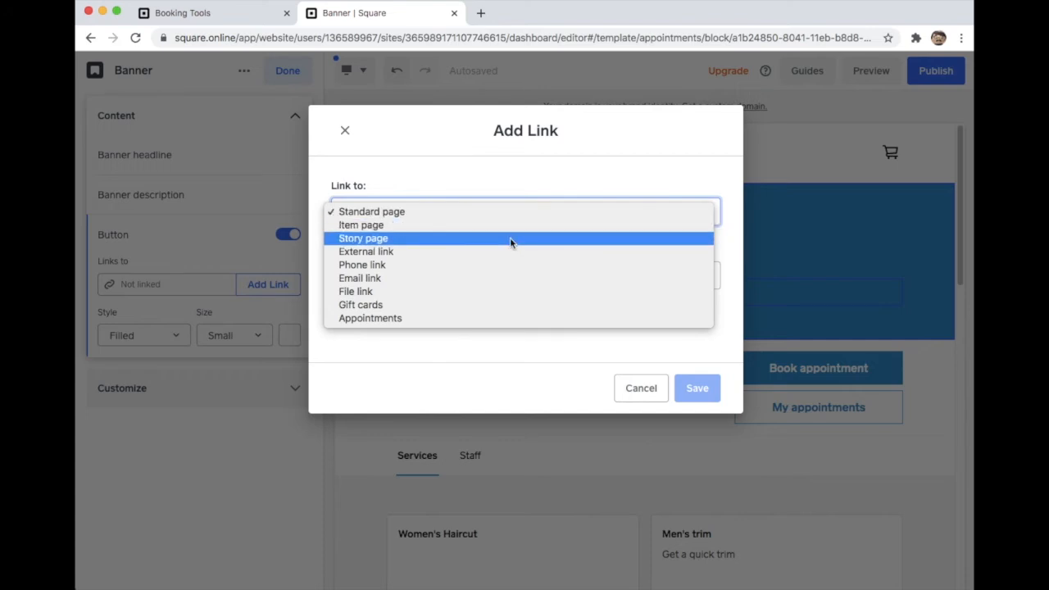
{"action": "left_click", "coordinate": [484, 316]}
{"action": "left_click", "coordinate": [533, 278]}
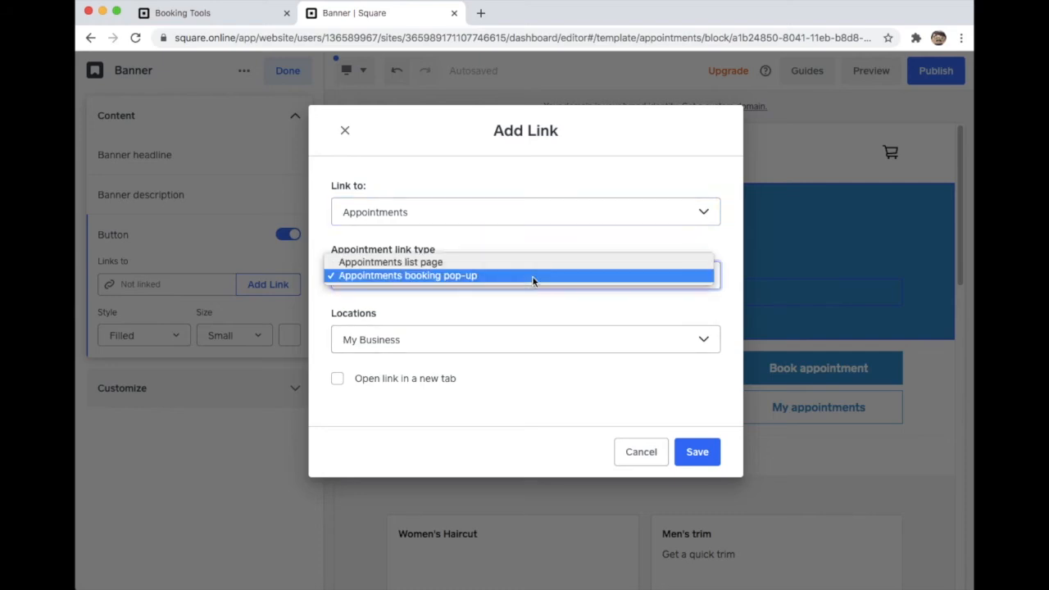
{"action": "left_click", "coordinate": [426, 263]}
{"action": "left_click", "coordinate": [429, 276]}
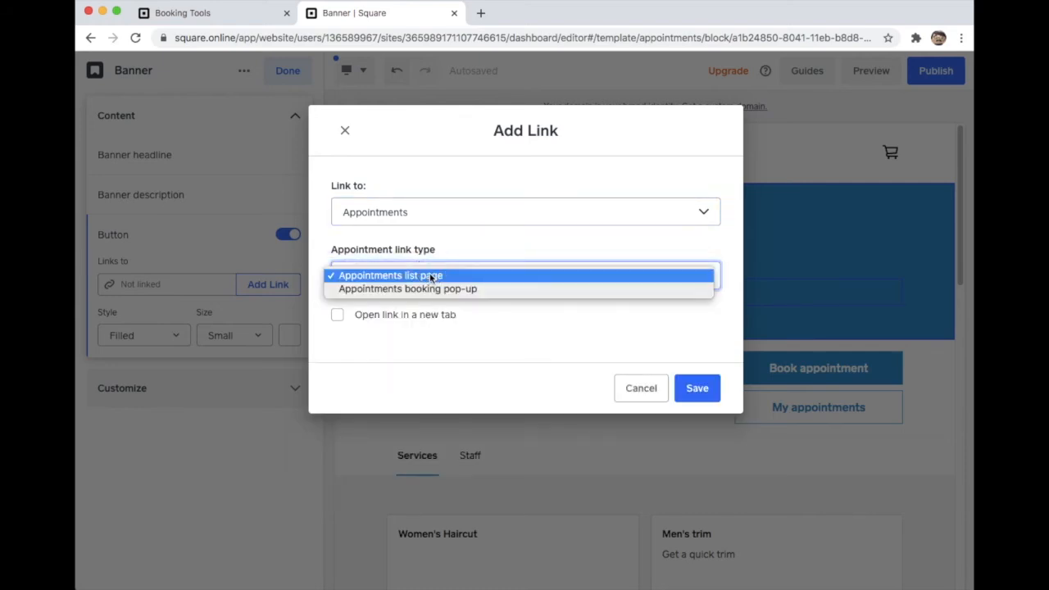
{"action": "left_click", "coordinate": [424, 294]}
{"action": "left_click", "coordinate": [414, 338]}
{"action": "left_click", "coordinate": [416, 339]}
{"action": "left_click", "coordinate": [696, 452]}
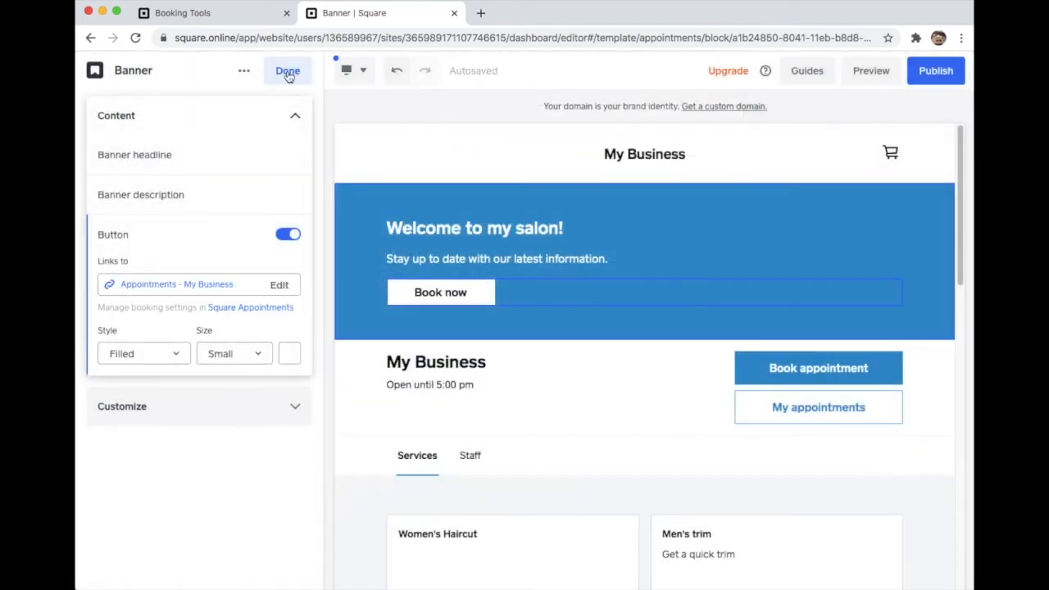
Finish editing the banner and open the Book button settings of the Services list section.
{"action": "left_click", "coordinate": [287, 72]}
{"action": "scroll", "coordinate": [392, 306], "scroll_direction": "down", "scroll_amount": 3}
{"action": "left_click", "coordinate": [392, 307]}
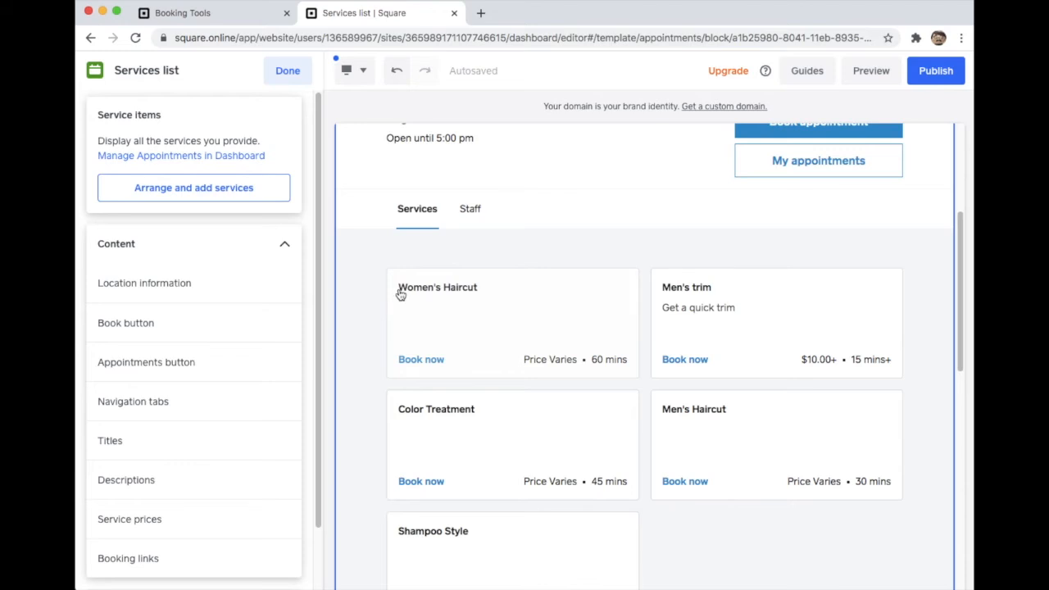
{"action": "scroll", "coordinate": [541, 229], "scroll_direction": "up", "scroll_amount": 2}
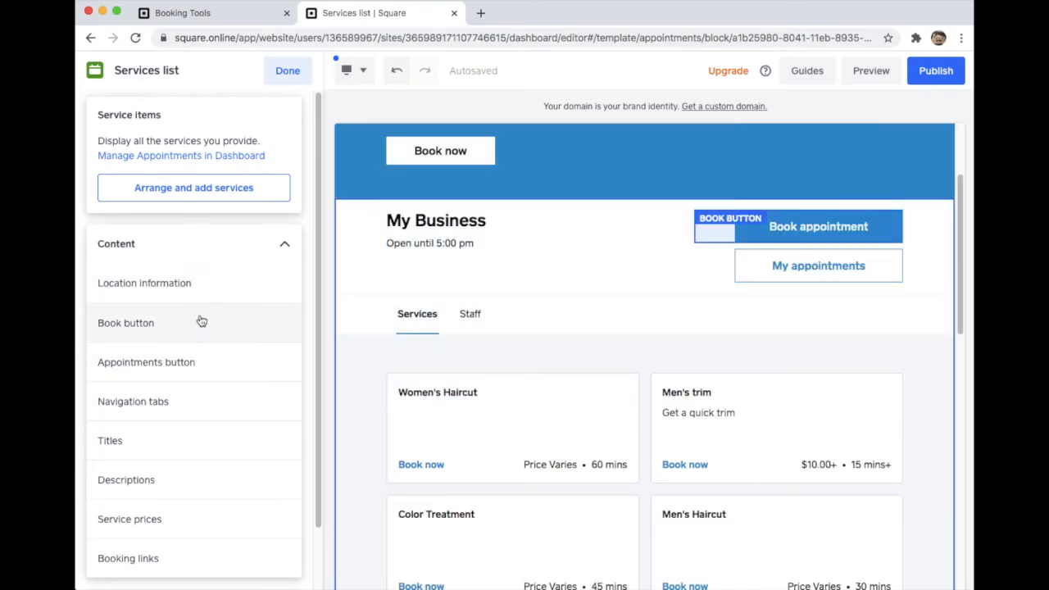
{"action": "left_click", "coordinate": [132, 328]}
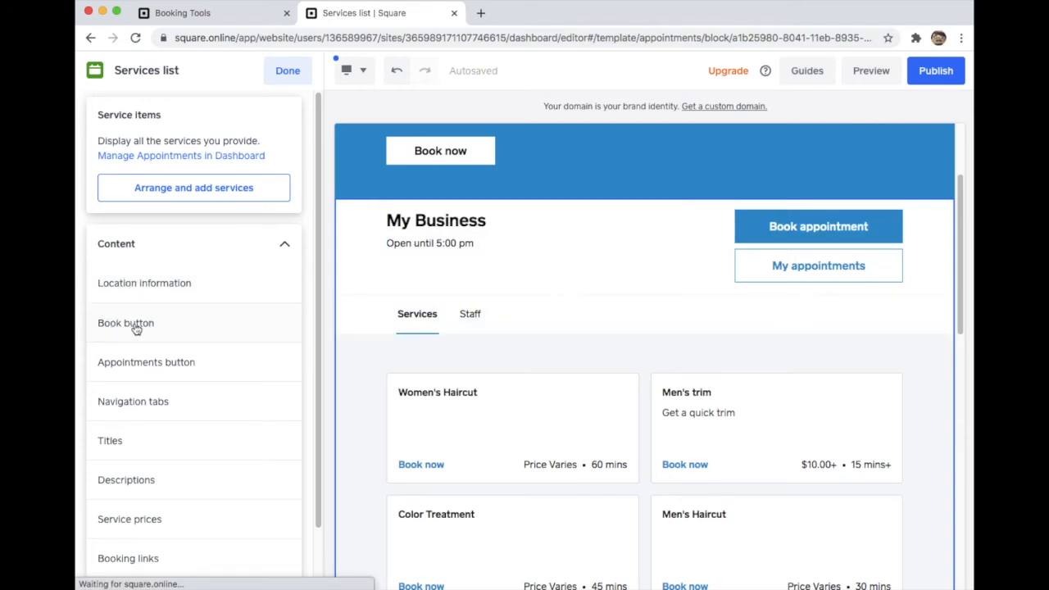
Set the size of the Services list's Book button to Small.
{"action": "left_click", "coordinate": [253, 366]}
{"action": "left_click", "coordinate": [246, 379]}
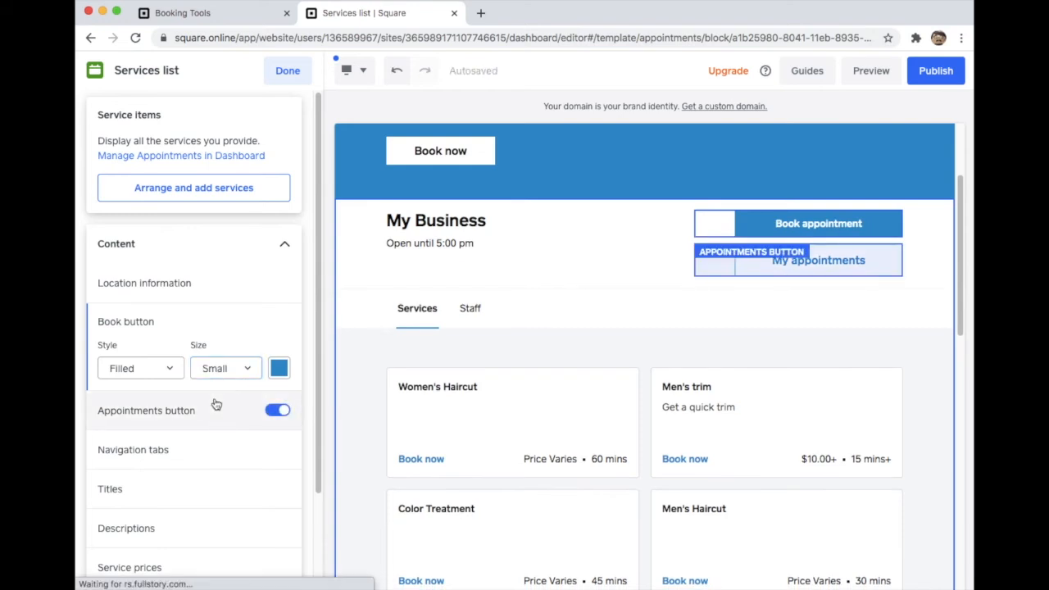
Switch the Appointments button of the Services list off and back on.
{"action": "left_click", "coordinate": [213, 406]}
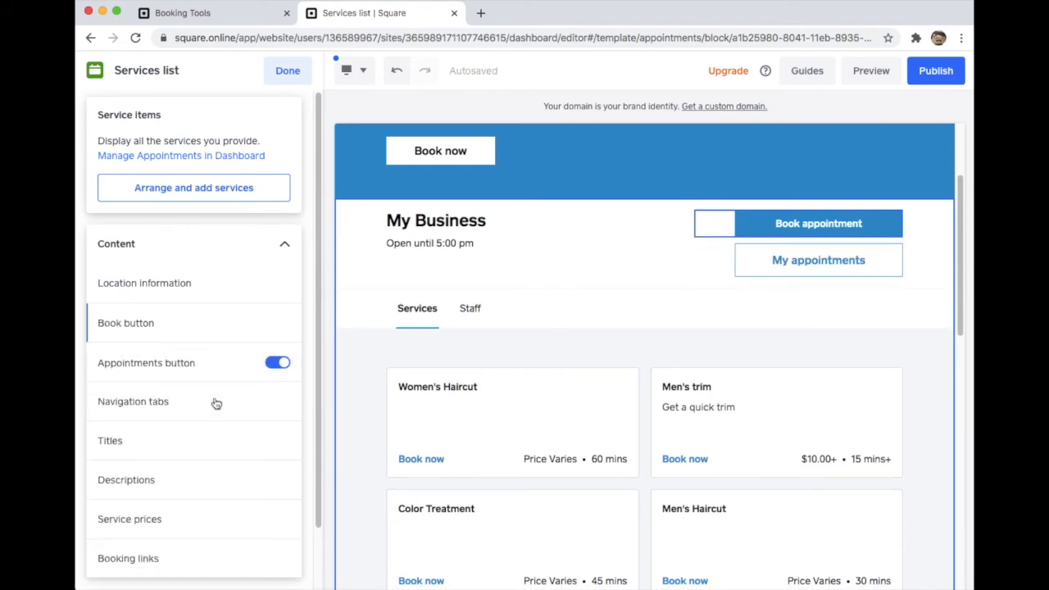
{"action": "left_click", "coordinate": [276, 364]}
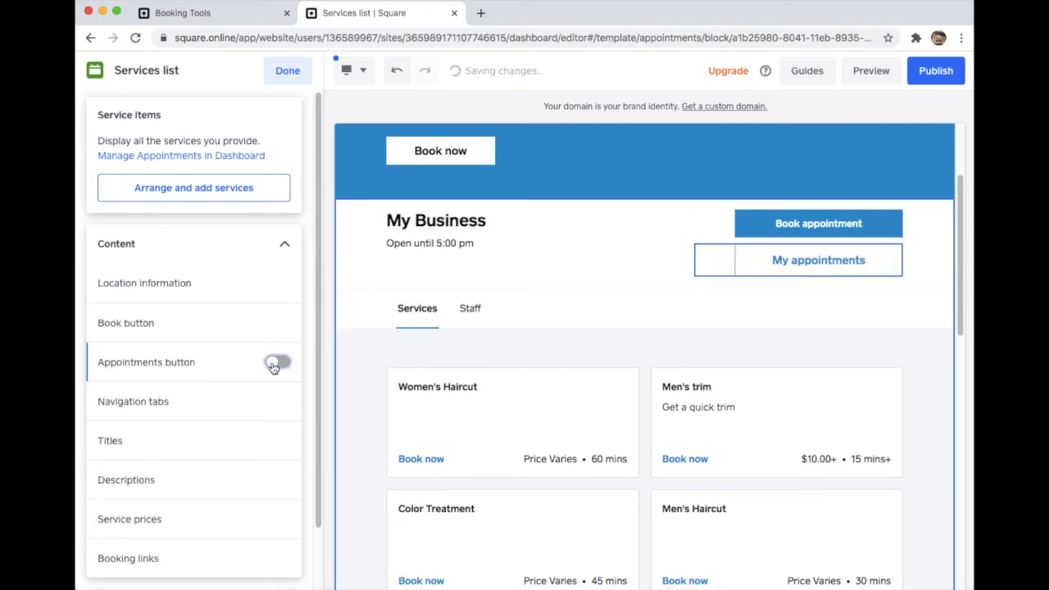
{"action": "left_click", "coordinate": [278, 363]}
{"action": "left_click", "coordinate": [278, 364]}
{"action": "left_click", "coordinate": [278, 366]}
Set the size of the service titles to Paragraph 1.
{"action": "left_click", "coordinate": [210, 393]}
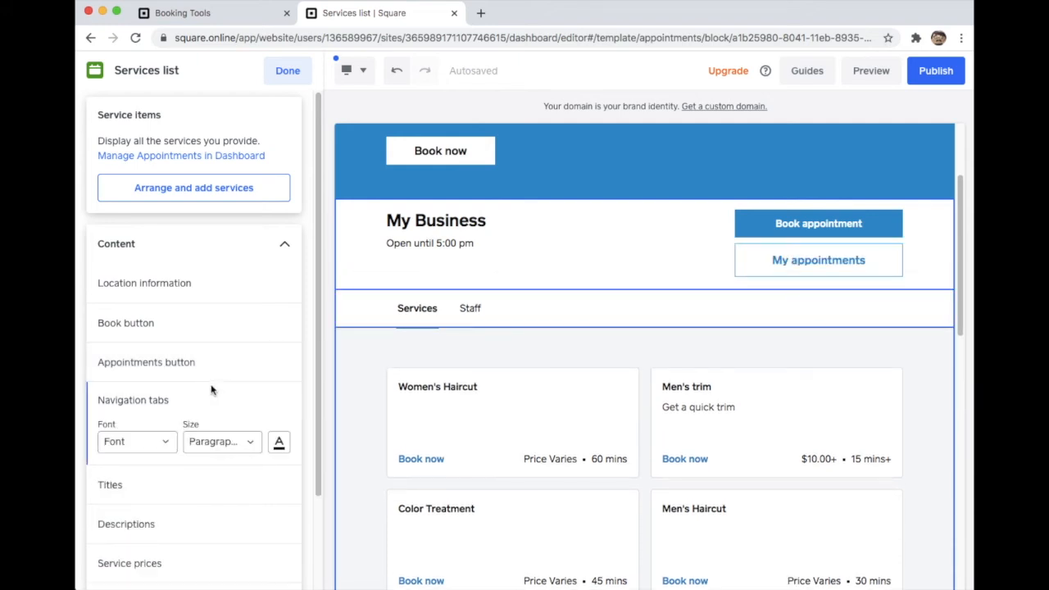
{"action": "scroll", "coordinate": [209, 389], "scroll_direction": "down", "scroll_amount": 2}
{"action": "left_click", "coordinate": [204, 382]}
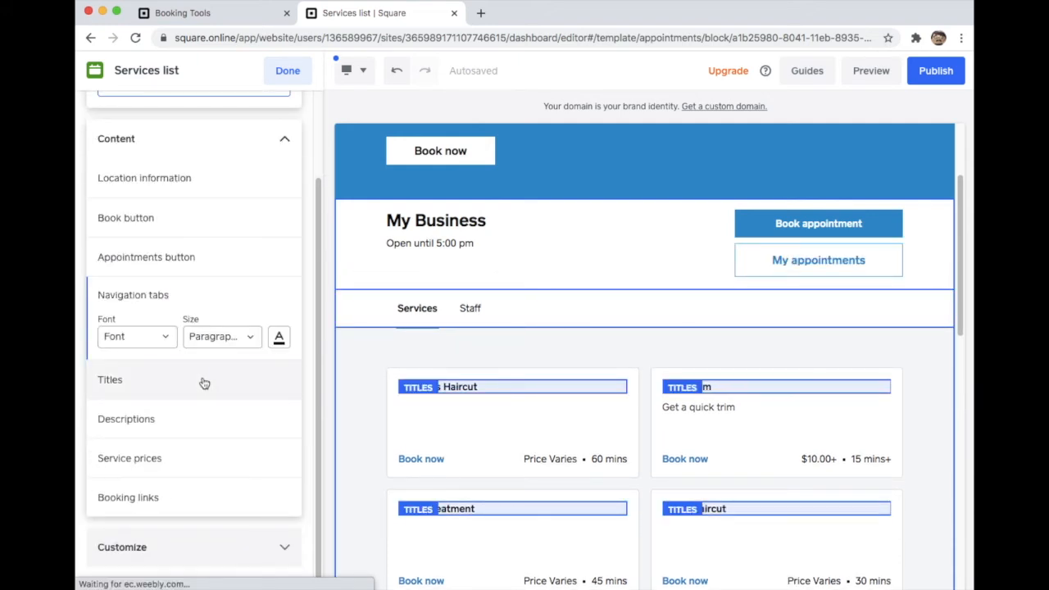
{"action": "left_click", "coordinate": [204, 380]}
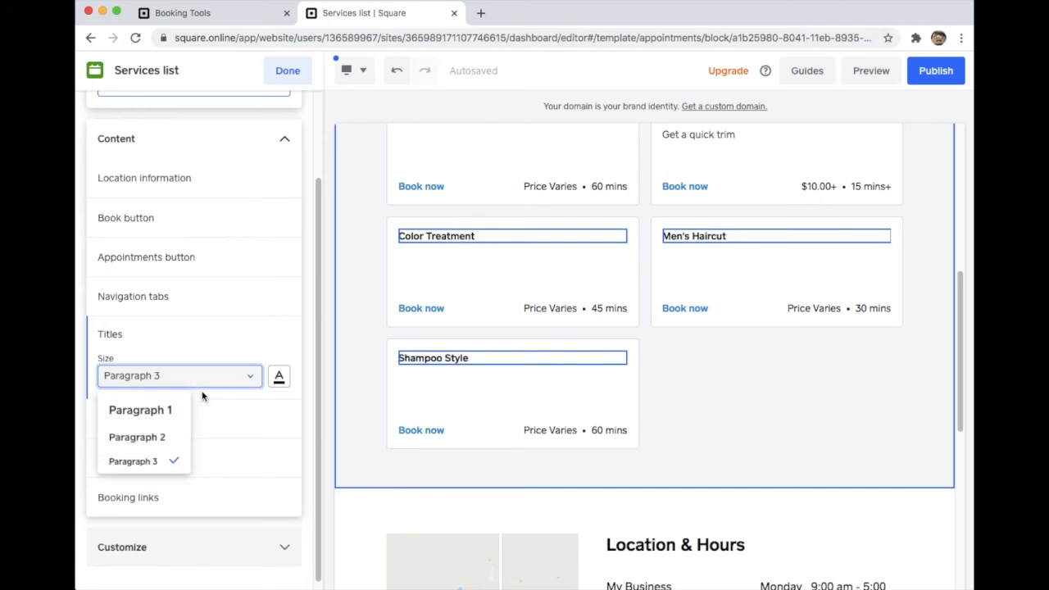
{"action": "left_click", "coordinate": [172, 410]}
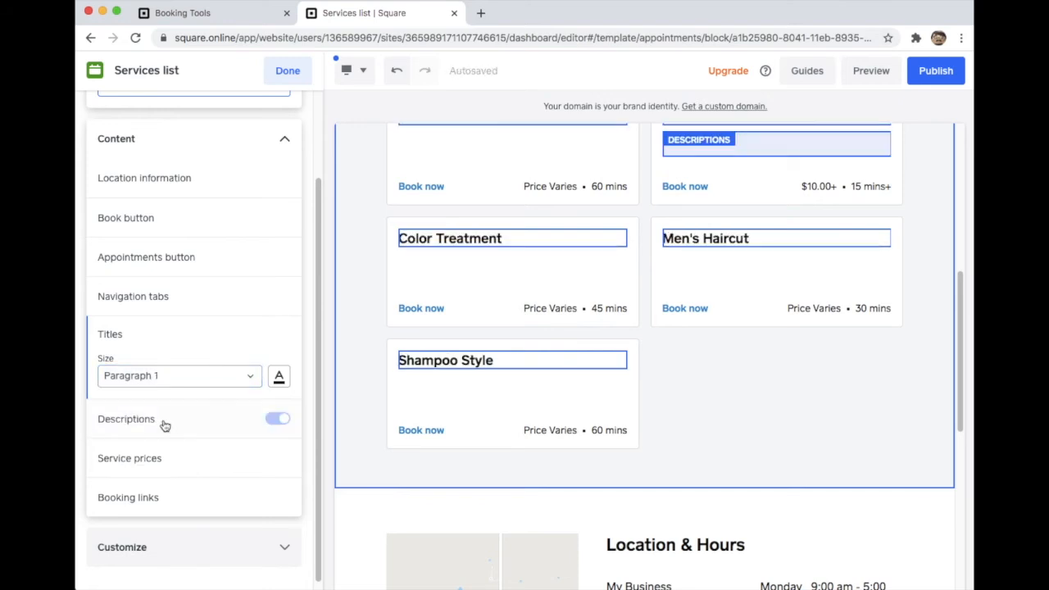
Switch the service descriptions off and back on, and look at the Service prices settings.
{"action": "left_click", "coordinate": [163, 427]}
{"action": "left_click", "coordinate": [267, 376]}
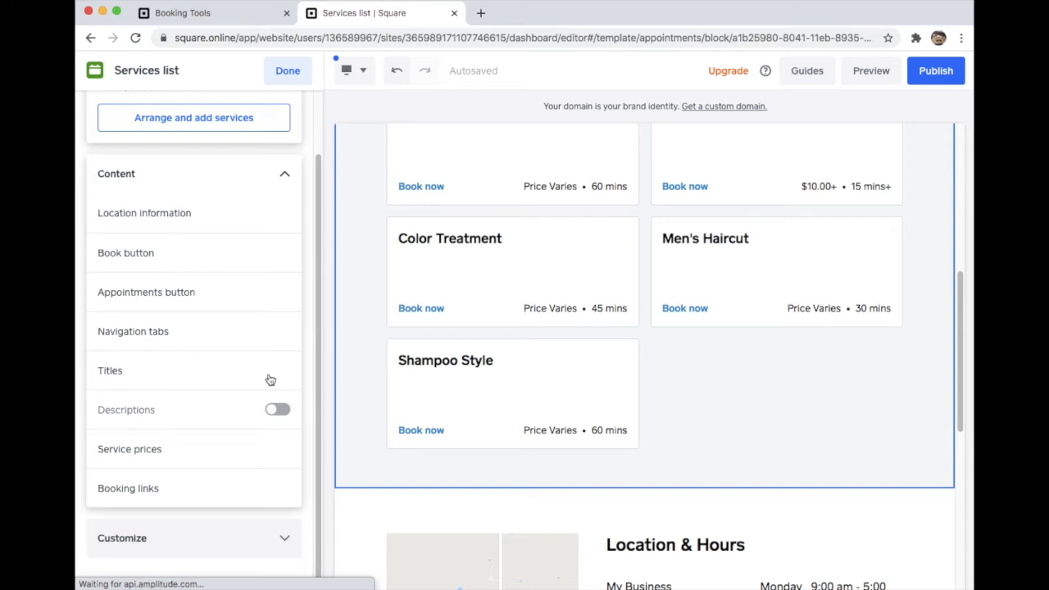
{"action": "left_click", "coordinate": [145, 448]}
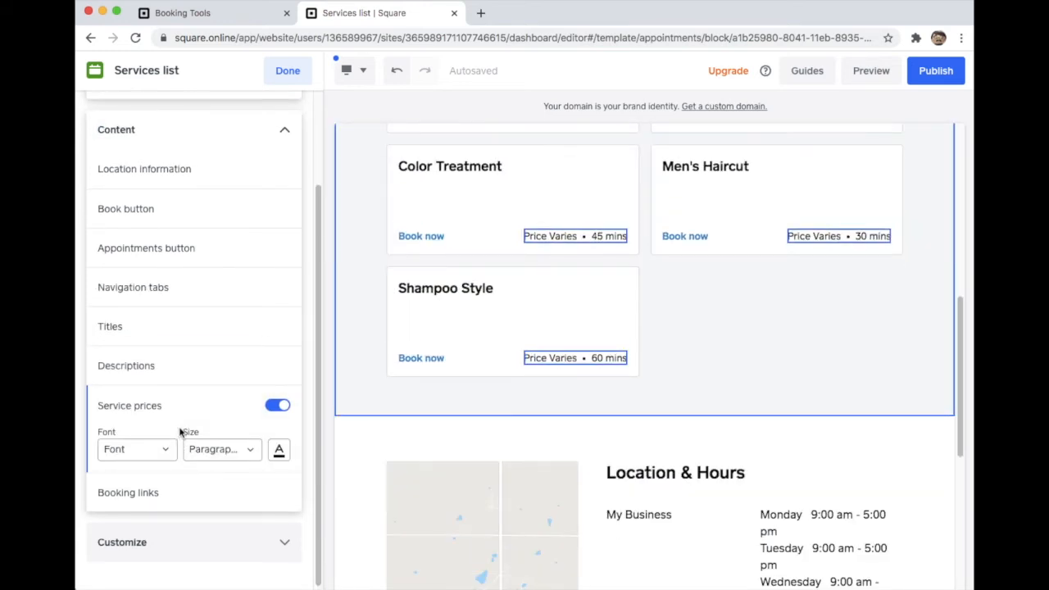
Set the size of the booking links on the service cards to Large.
{"action": "left_click", "coordinate": [189, 491]}
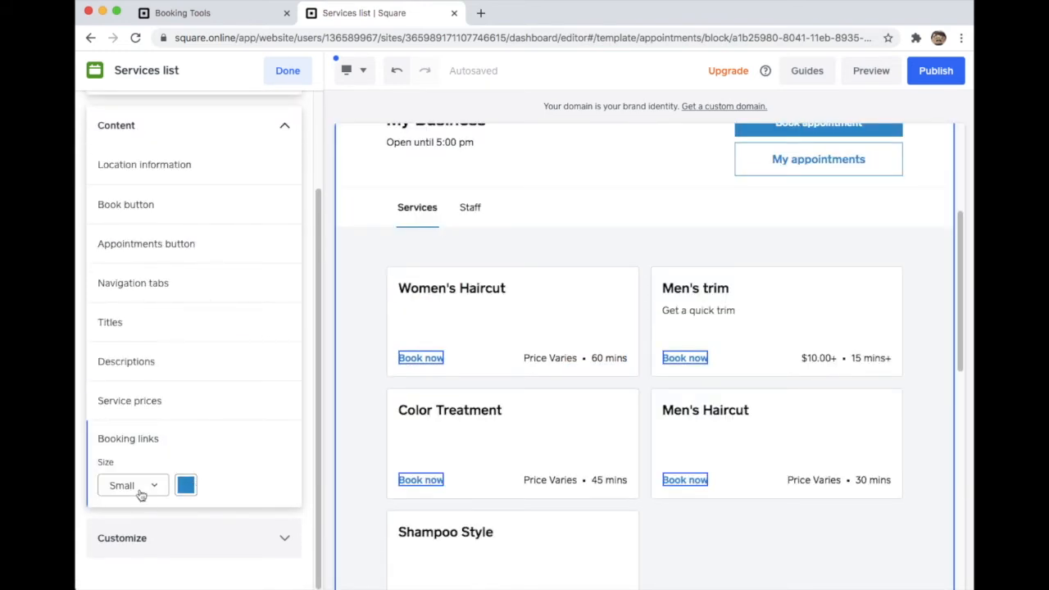
{"action": "left_click", "coordinate": [141, 490]}
{"action": "left_click", "coordinate": [123, 471]}
Give the Services list a custom background color, using the light blue from the Main palette.
{"action": "left_click", "coordinate": [210, 547]}
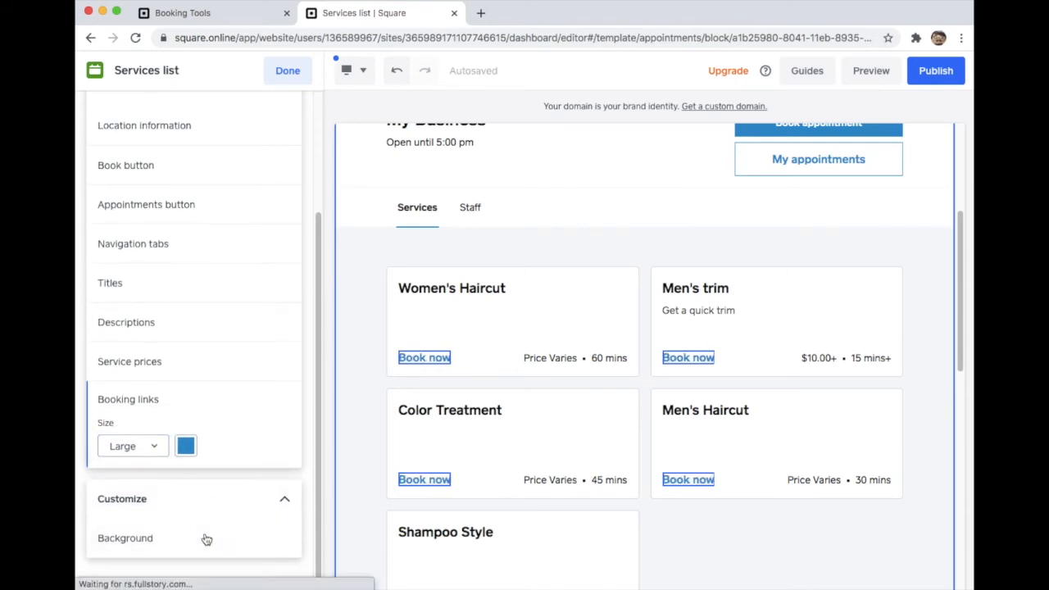
{"action": "left_click", "coordinate": [209, 535]}
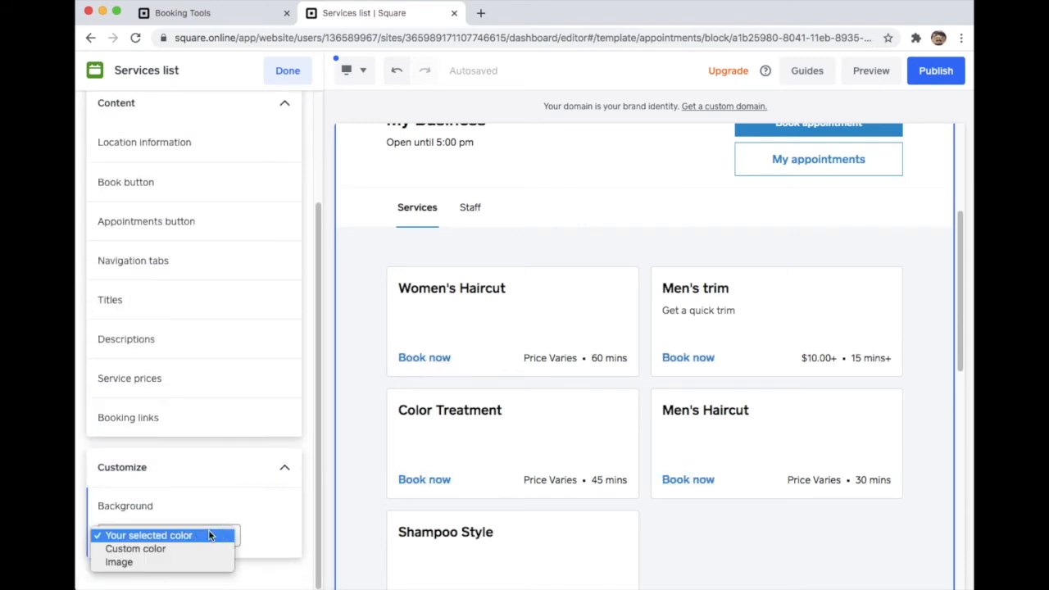
{"action": "left_click", "coordinate": [193, 554]}
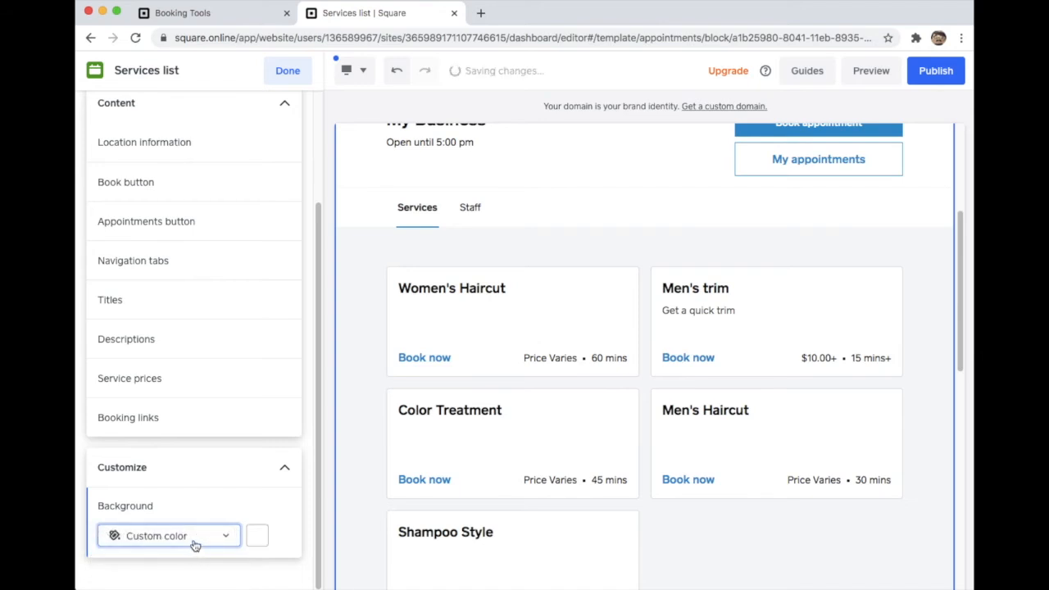
{"action": "left_click", "coordinate": [258, 536]}
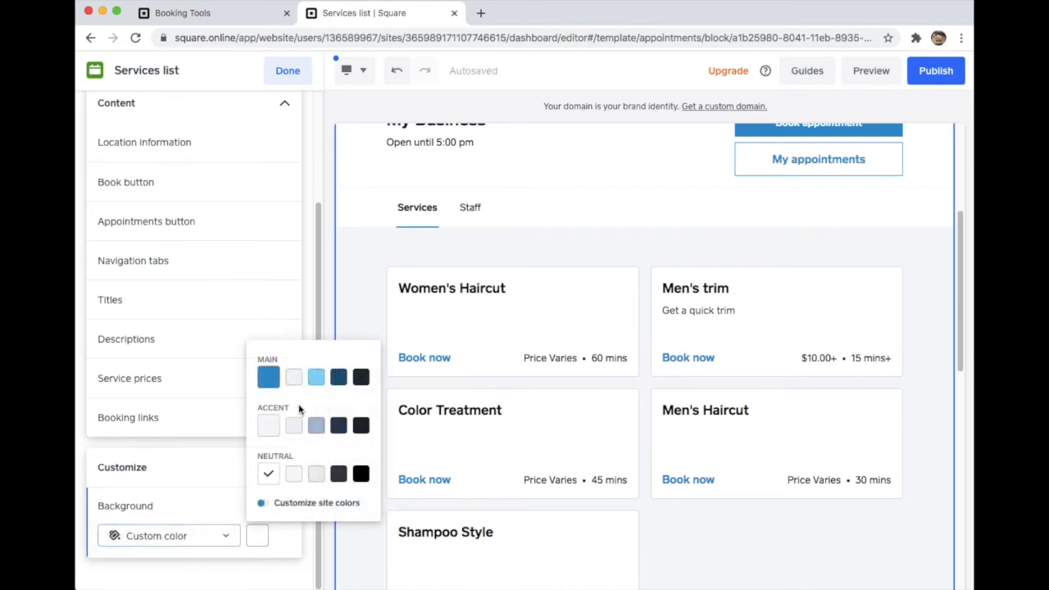
{"action": "left_click", "coordinate": [315, 379]}
Rearrange the services so that Men's trim comes first and Shampoo Style second.
{"action": "scroll", "coordinate": [241, 229], "scroll_direction": "up", "scroll_amount": 2}
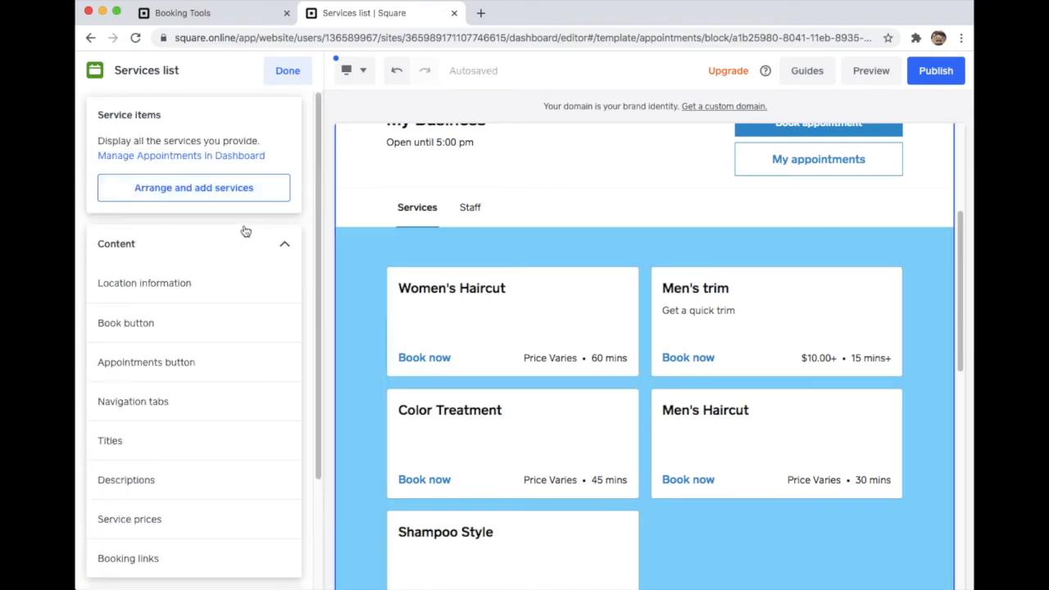
{"action": "left_click", "coordinate": [202, 190]}
{"action": "left_click_drag", "start_coordinate": [111, 246], "coordinate": [119, 292]}
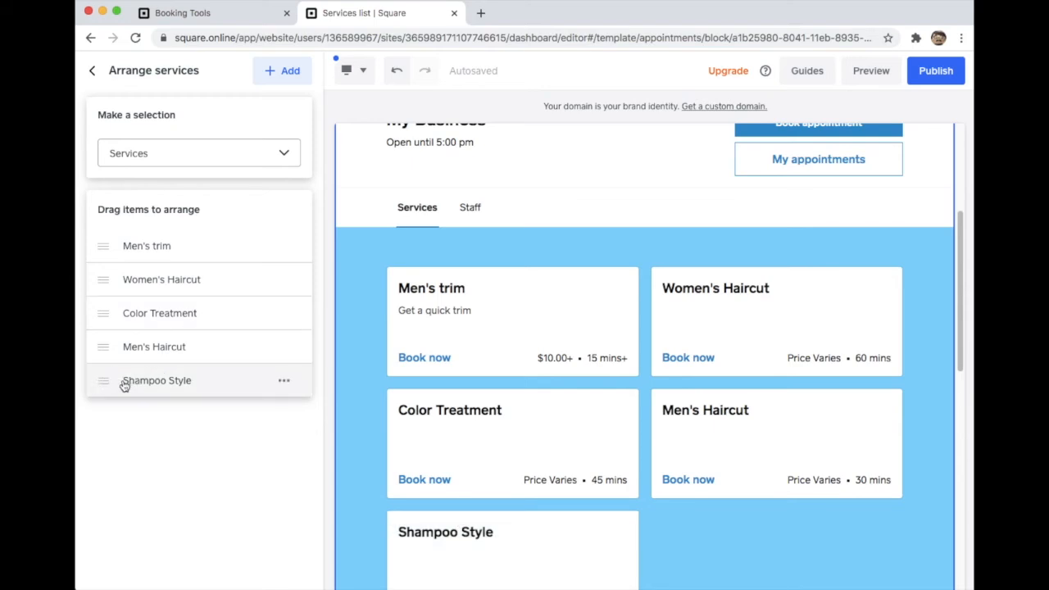
{"action": "left_click_drag", "start_coordinate": [104, 381], "coordinate": [95, 299]}
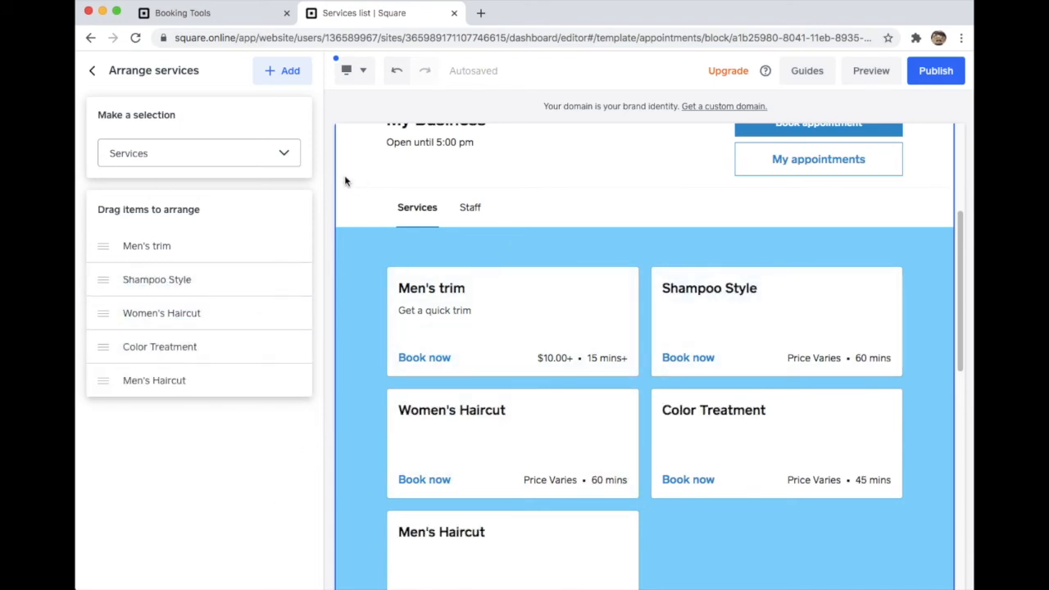
Check the options for adding a service item or staff member to the services.
{"action": "scroll", "coordinate": [792, 194], "scroll_direction": "up", "scroll_amount": 2}
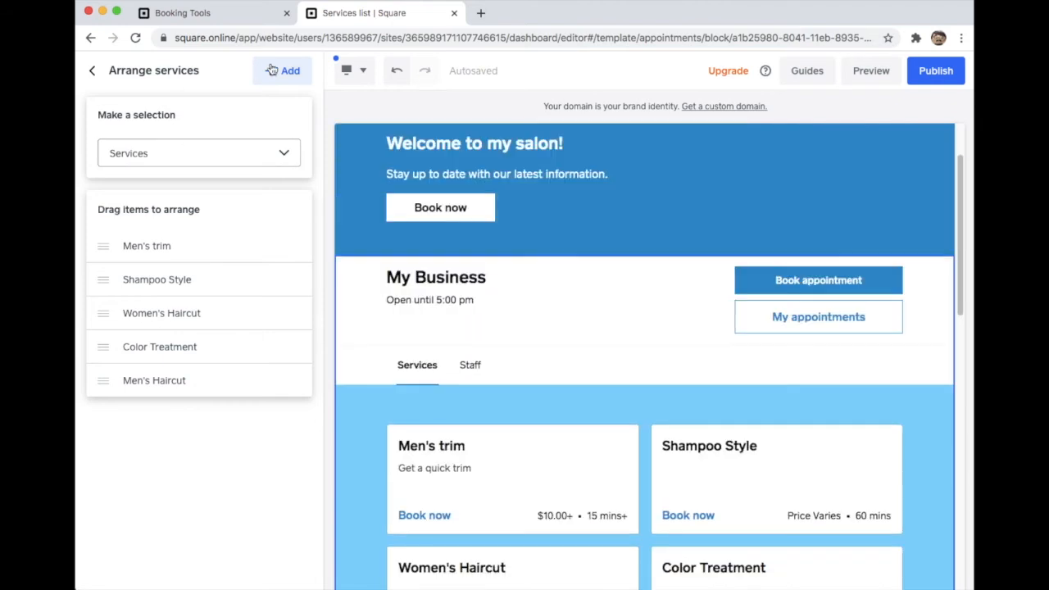
{"action": "left_click", "coordinate": [284, 72]}
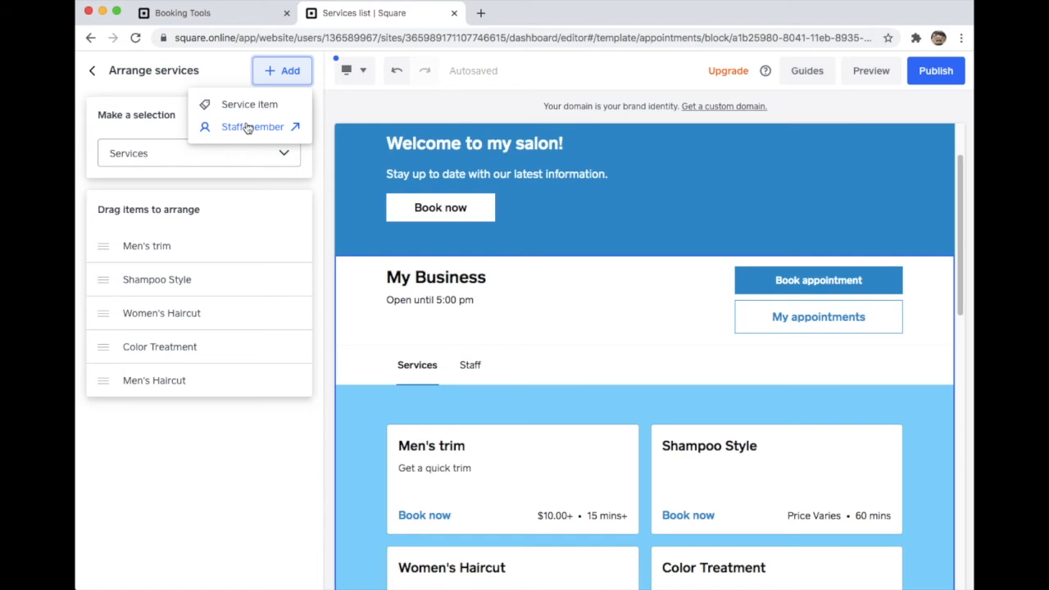
{"action": "left_click", "coordinate": [181, 85]}
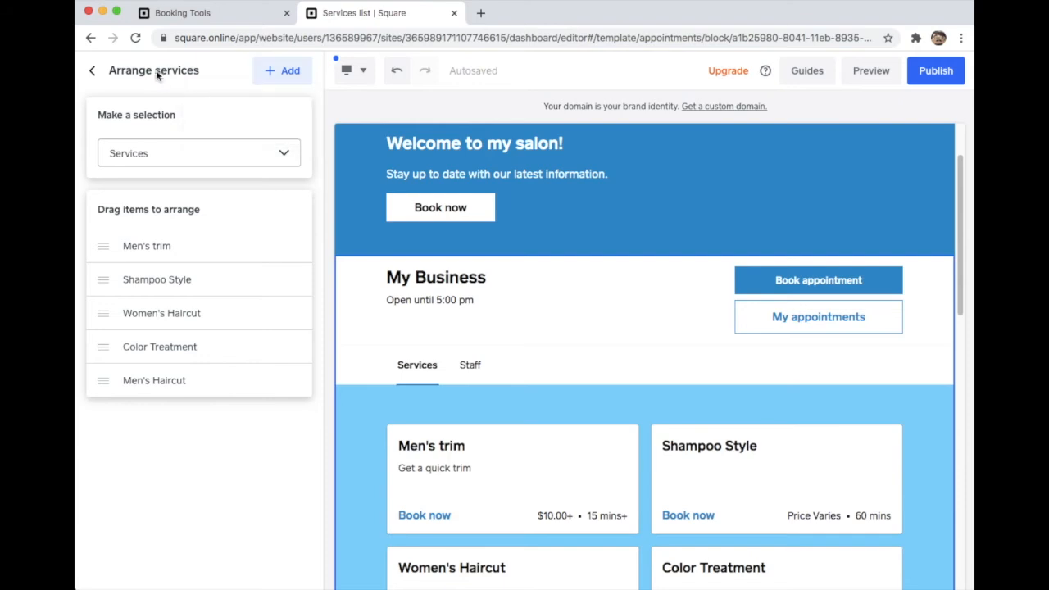
Leave the service arrangement and finish editing the Services list section.
{"action": "left_click", "coordinate": [93, 72]}
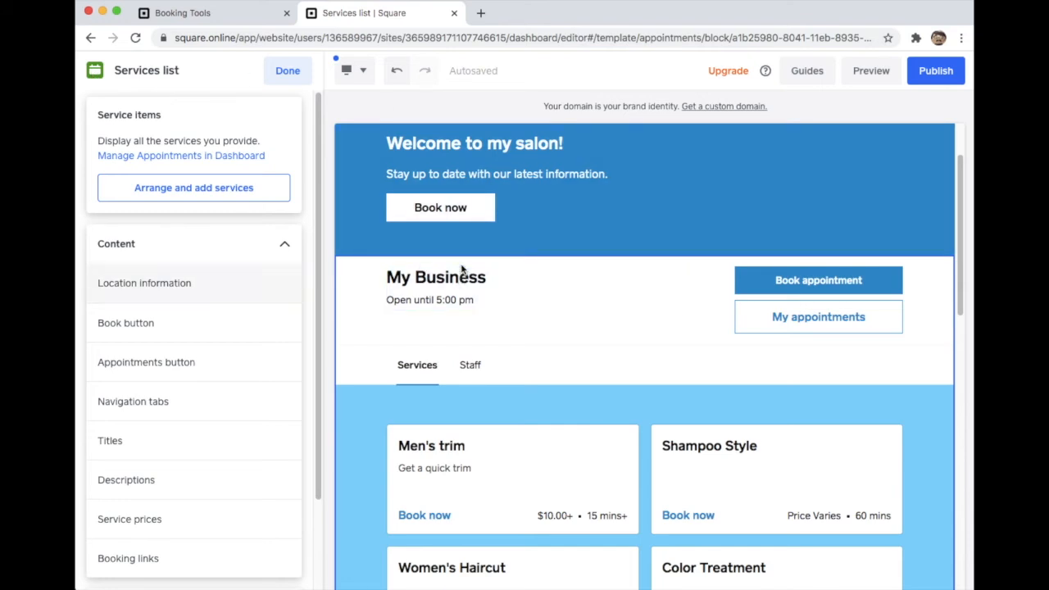
{"action": "scroll", "coordinate": [161, 235], "scroll_direction": "down", "scroll_amount": 3}
{"action": "scroll", "coordinate": [166, 224], "scroll_direction": "up", "scroll_amount": 3}
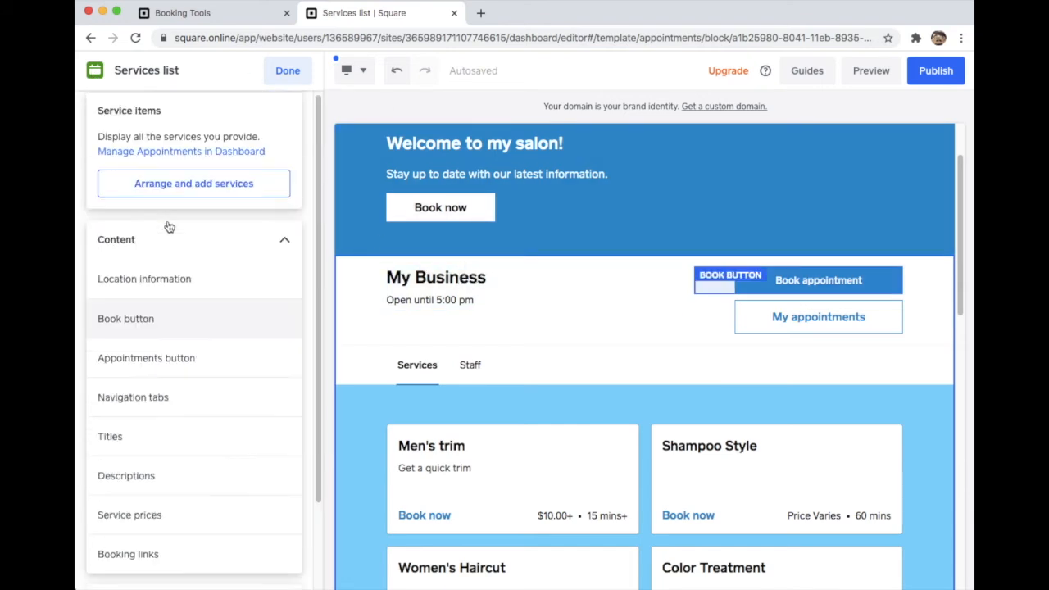
{"action": "left_click", "coordinate": [281, 75]}
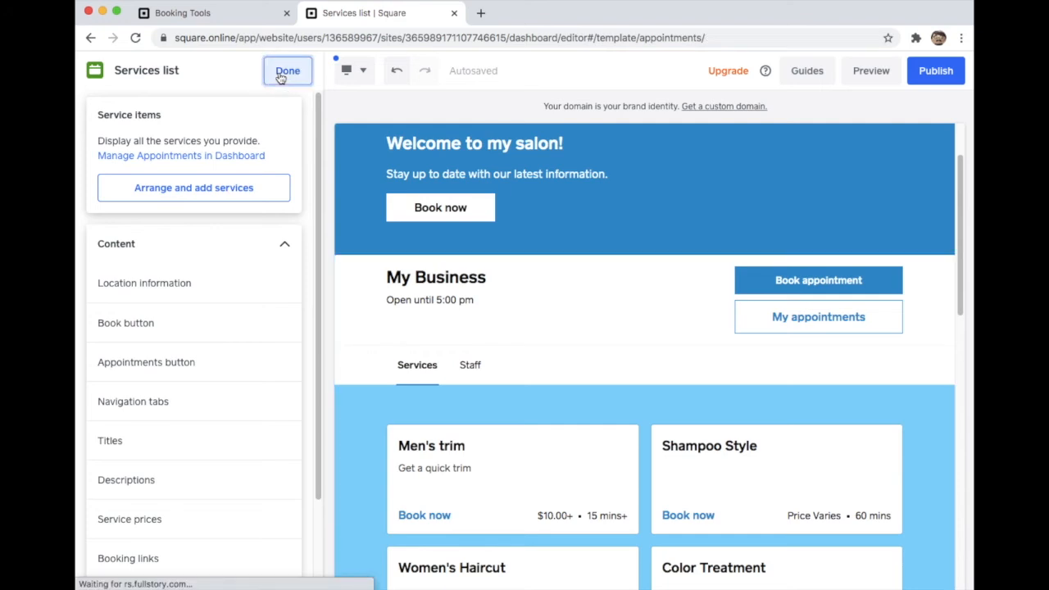
Add a new page to the site based on the About template.
{"action": "left_click", "coordinate": [227, 72]}
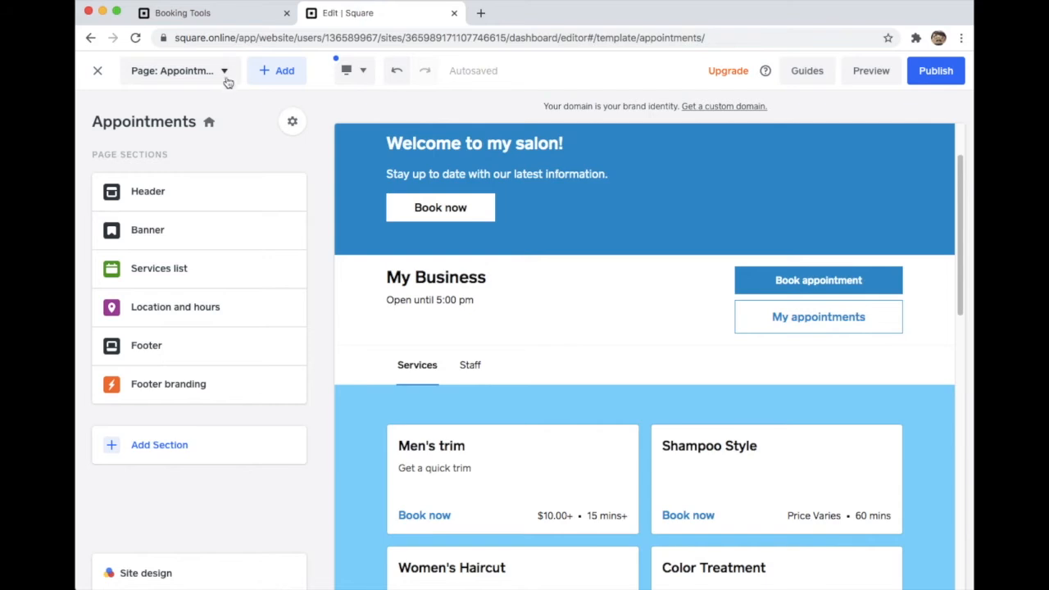
{"action": "left_click", "coordinate": [226, 72]}
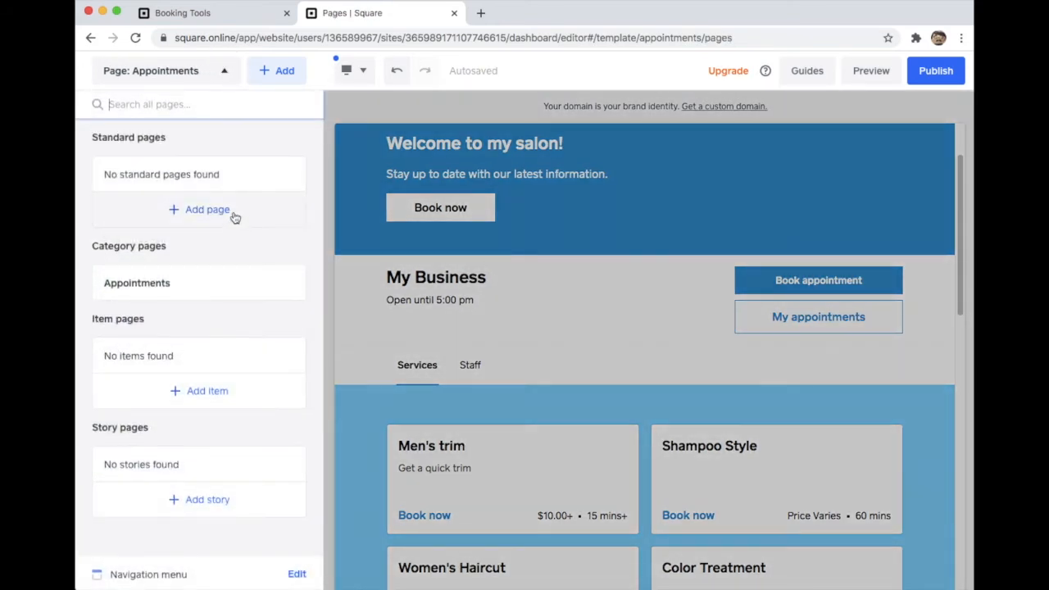
{"action": "left_click", "coordinate": [235, 214]}
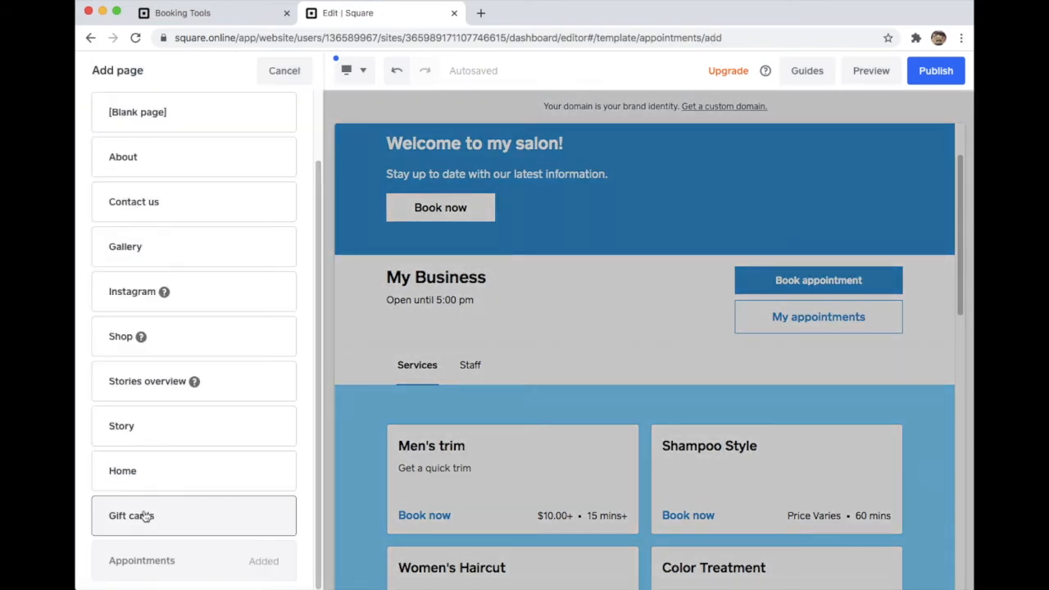
{"action": "scroll", "coordinate": [151, 475], "scroll_direction": "up", "scroll_amount": 2}
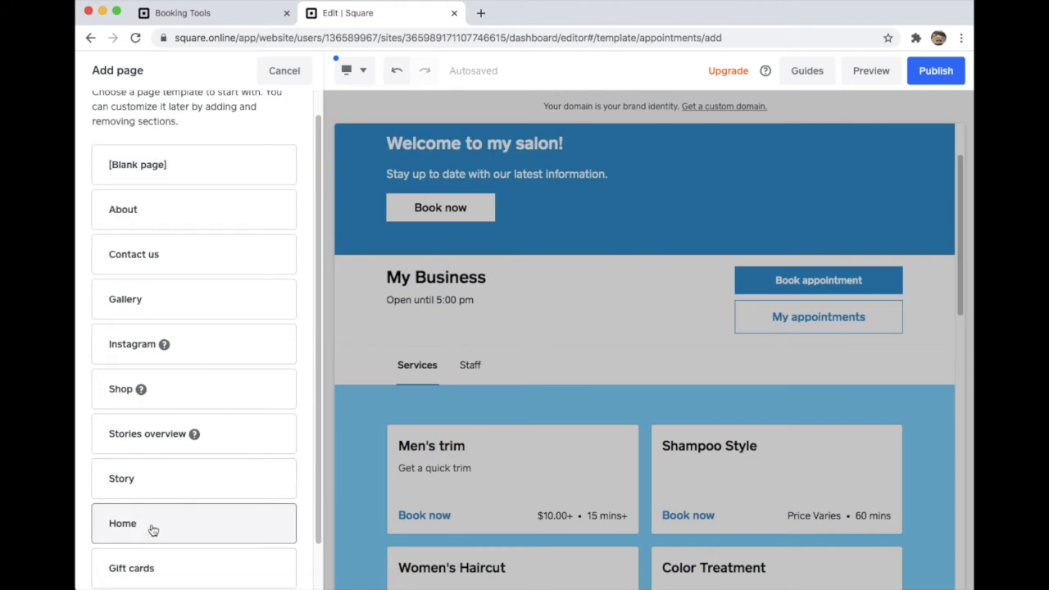
{"action": "left_click", "coordinate": [171, 224]}
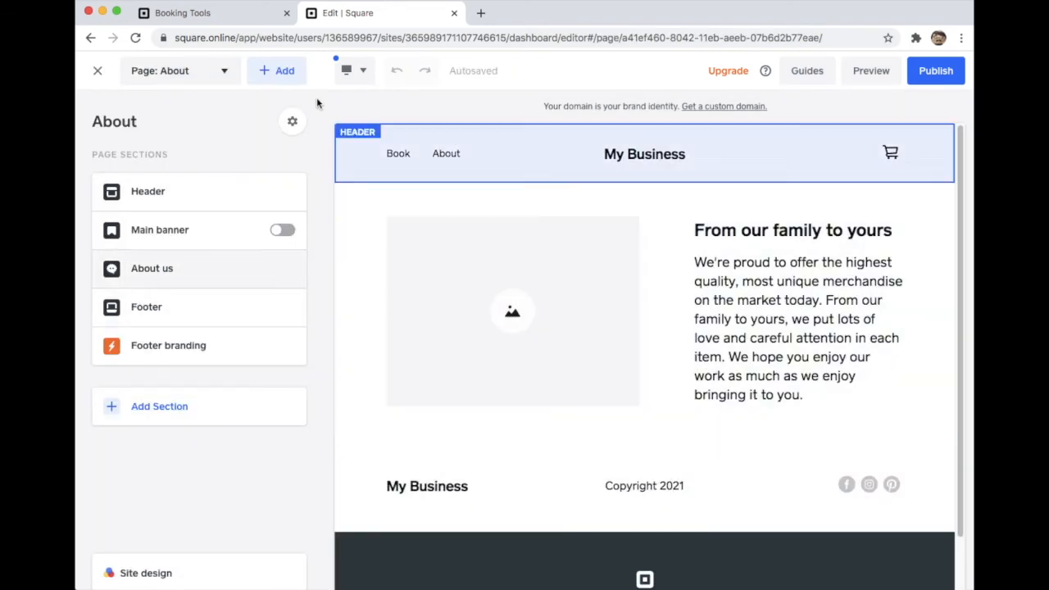
Add a new page based on the Home template and look over its sections.
{"action": "left_click", "coordinate": [223, 70]}
{"action": "left_click", "coordinate": [202, 212]}
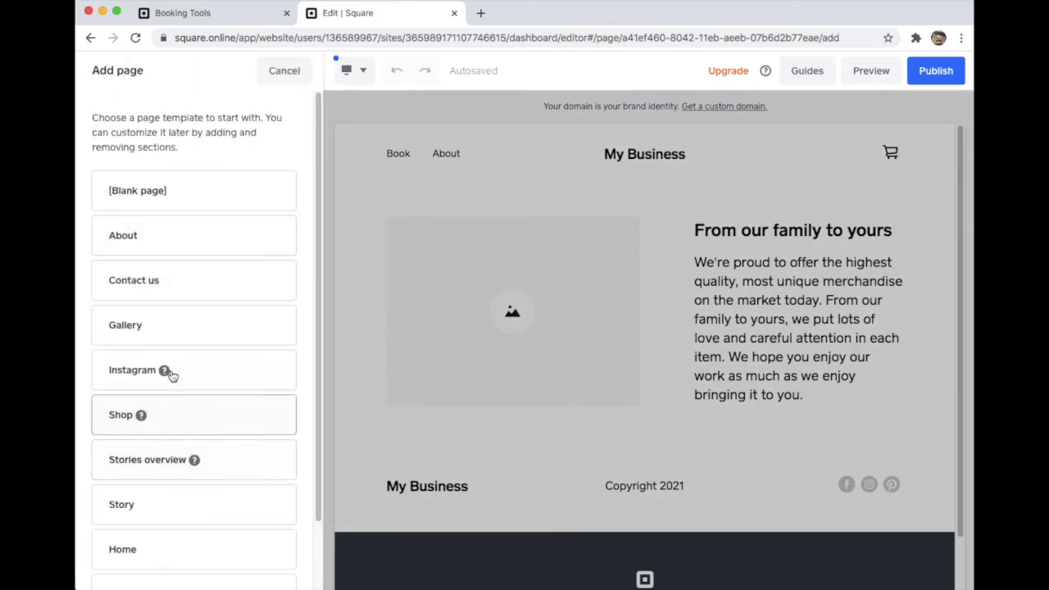
{"action": "left_click", "coordinate": [138, 546]}
{"action": "left_click", "coordinate": [264, 563]}
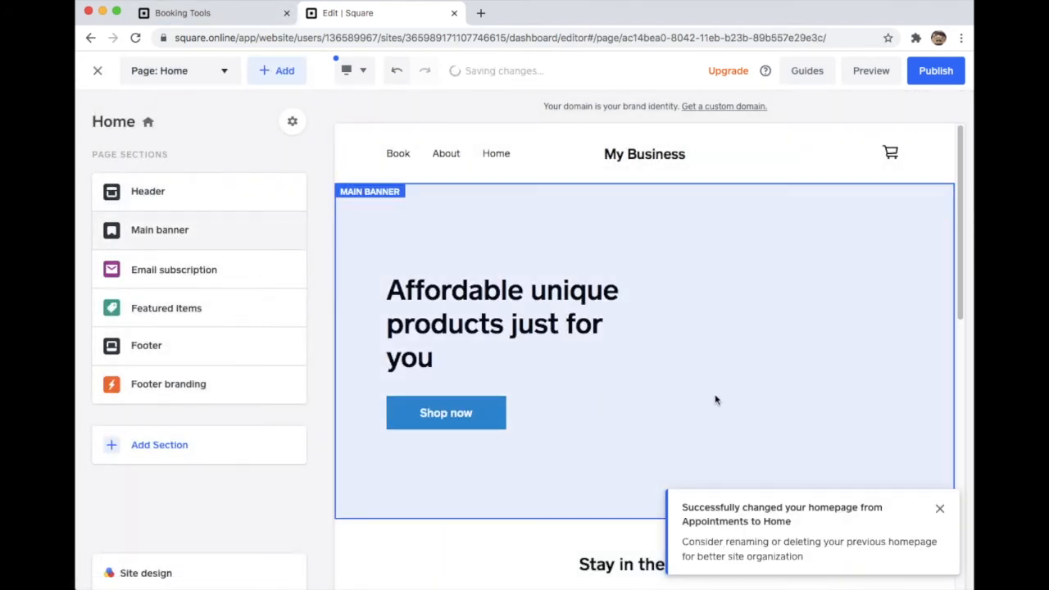
{"action": "scroll", "coordinate": [715, 399], "scroll_direction": "down", "scroll_amount": 10}
{"action": "mouse_move", "coordinate": [200, 326]}
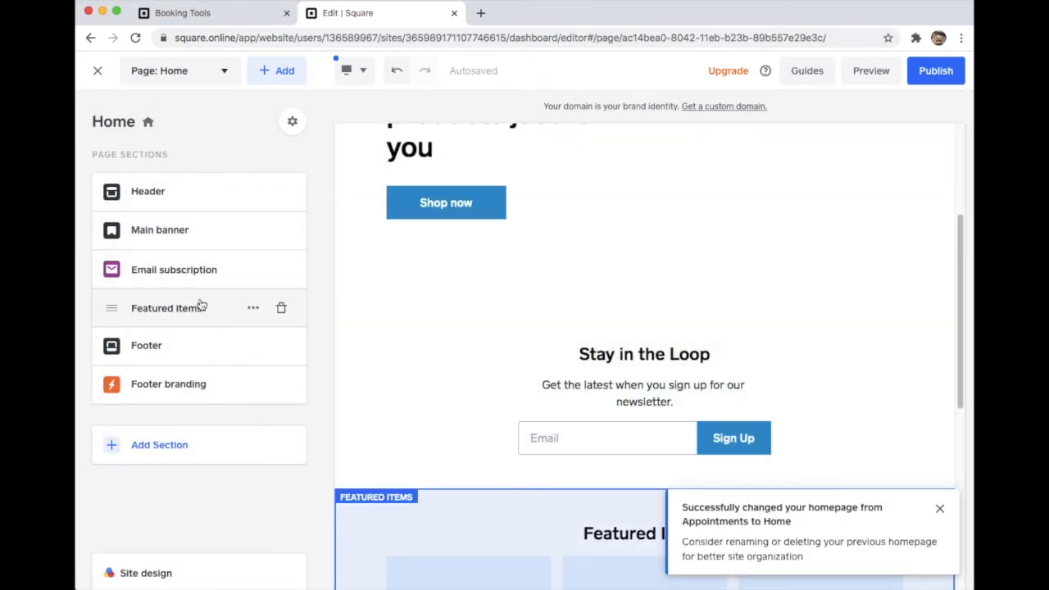
Choose the Gift cards template for a new site page, keeping it included in the navigation.
{"action": "left_click", "coordinate": [222, 72]}
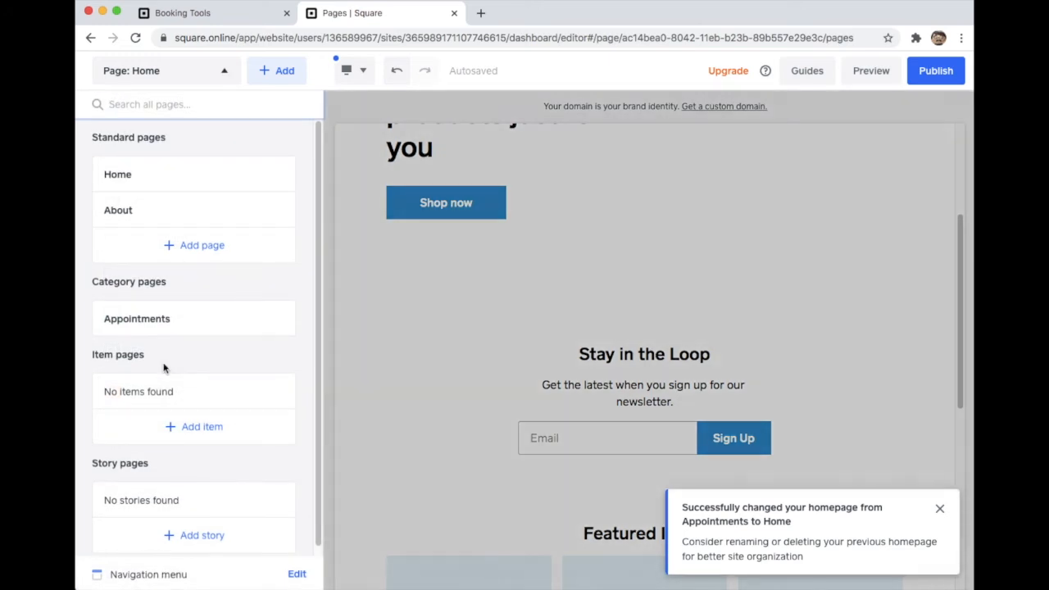
{"action": "left_click", "coordinate": [183, 247]}
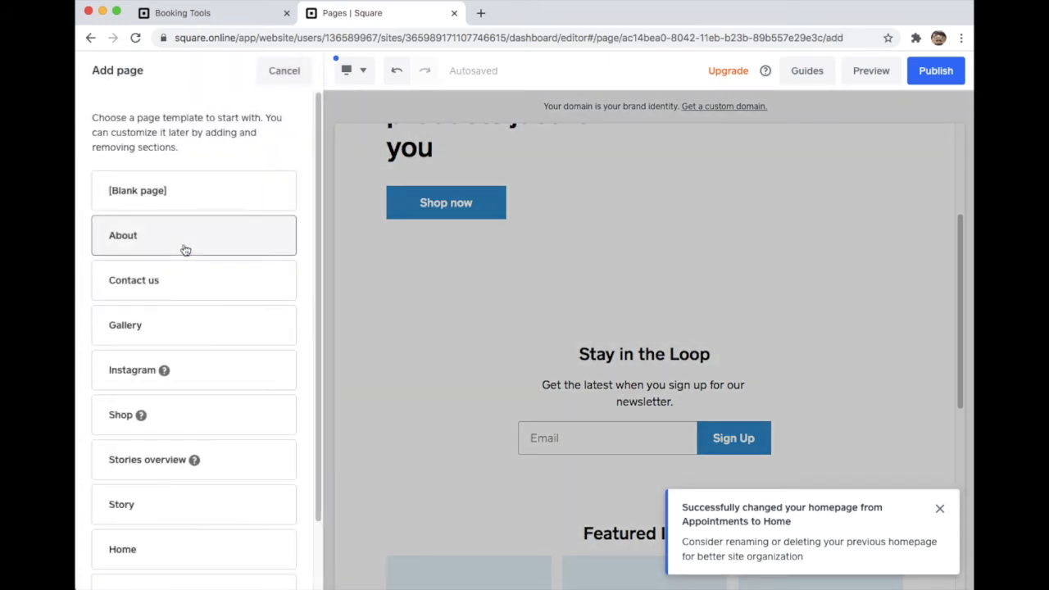
{"action": "scroll", "coordinate": [162, 453], "scroll_direction": "down", "scroll_amount": 2}
{"action": "left_click", "coordinate": [167, 512]}
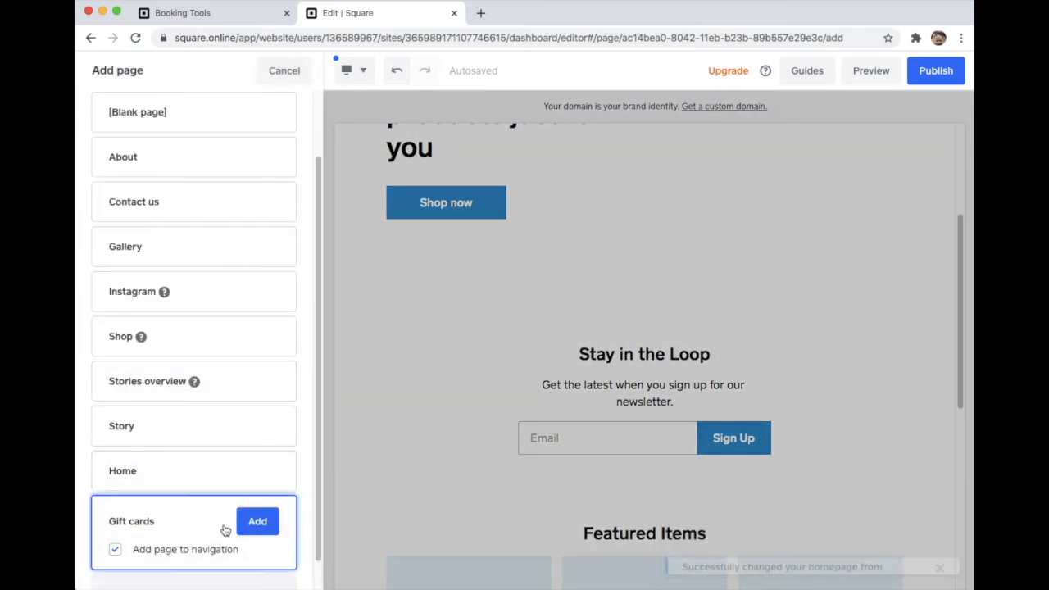
{"action": "left_click", "coordinate": [257, 526]}
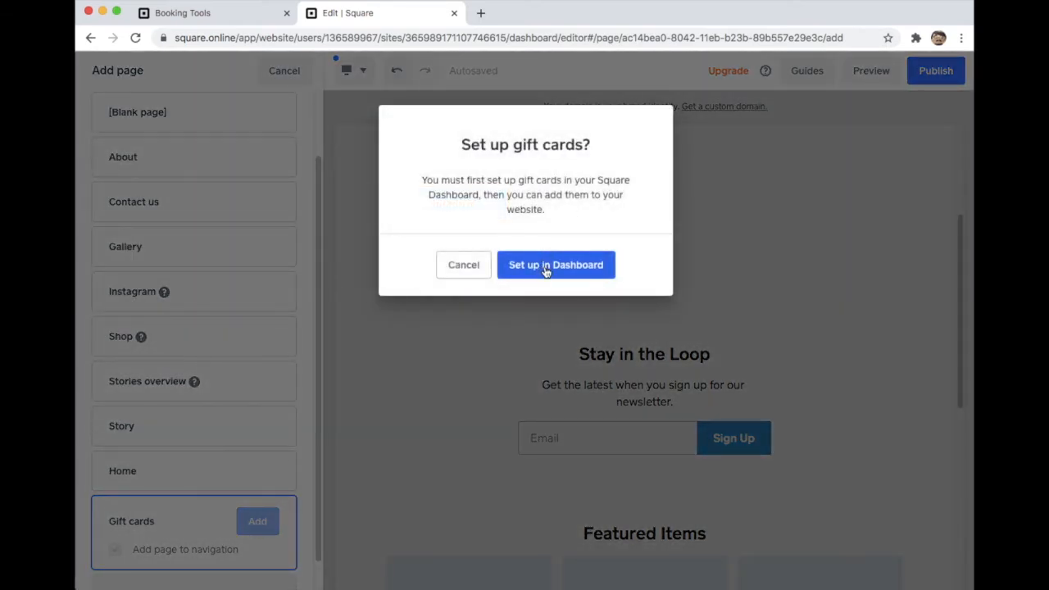
Set up eGift Cards in the Square Dashboard, keeping the default designs, amounts and redemption policy.
{"action": "left_click", "coordinate": [546, 267]}
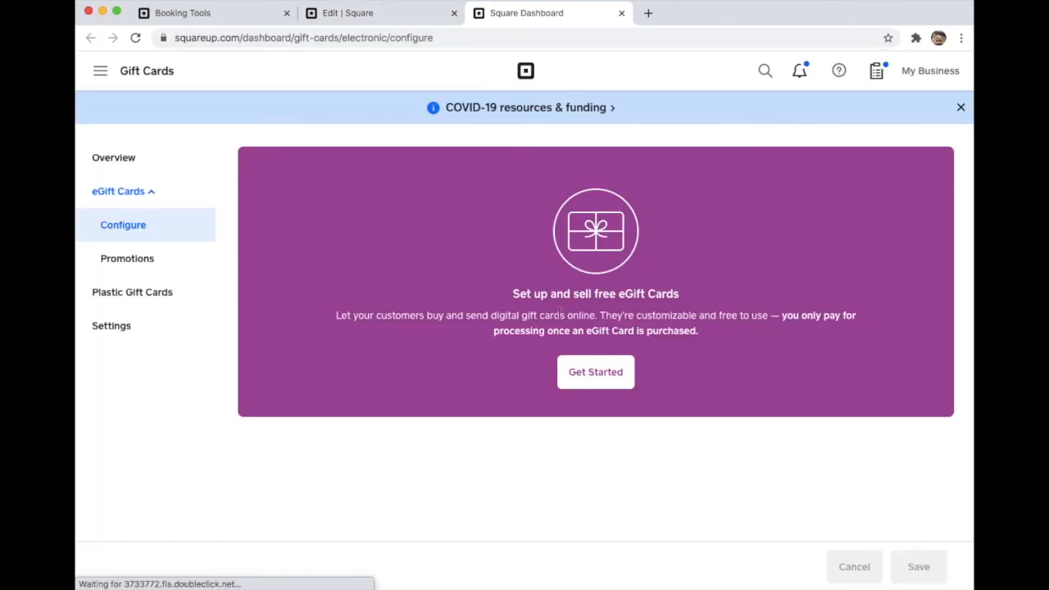
{"action": "left_click", "coordinate": [598, 370]}
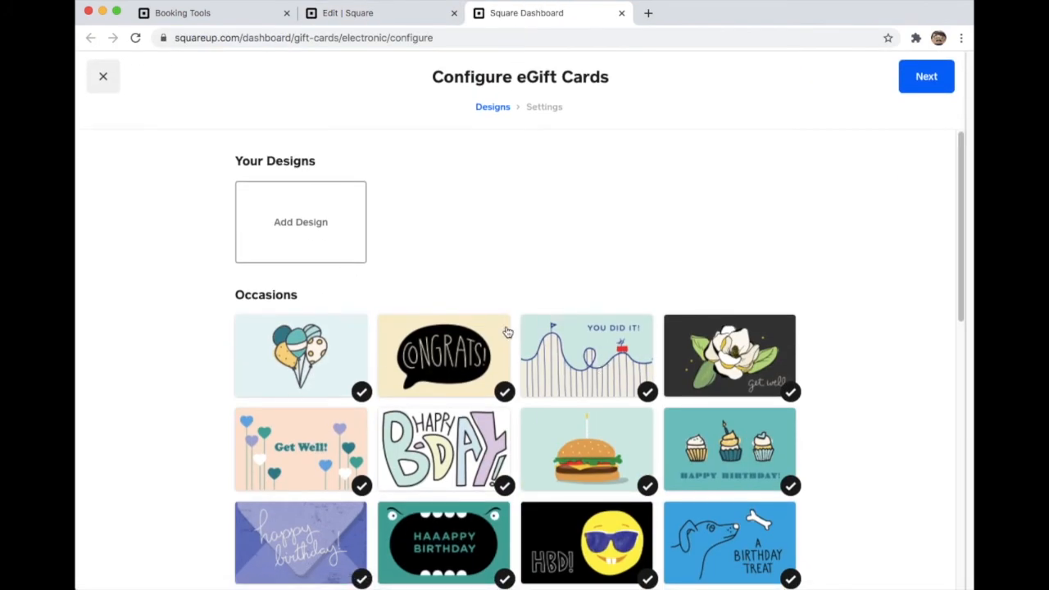
{"action": "scroll", "coordinate": [450, 332], "scroll_direction": "down", "scroll_amount": 10}
{"action": "left_click", "coordinate": [924, 76]}
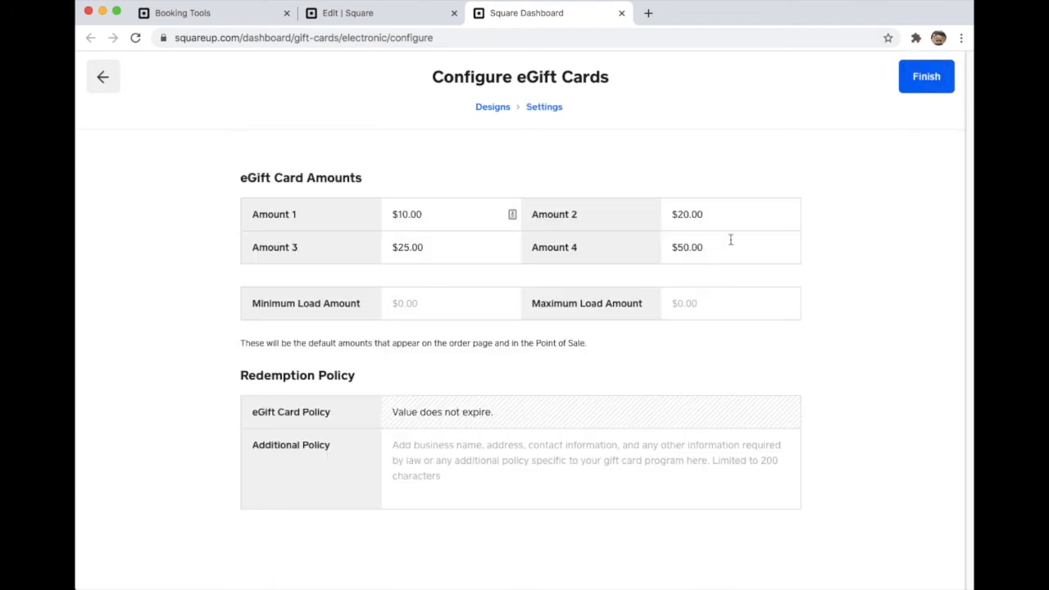
{"action": "left_click", "coordinate": [926, 77]}
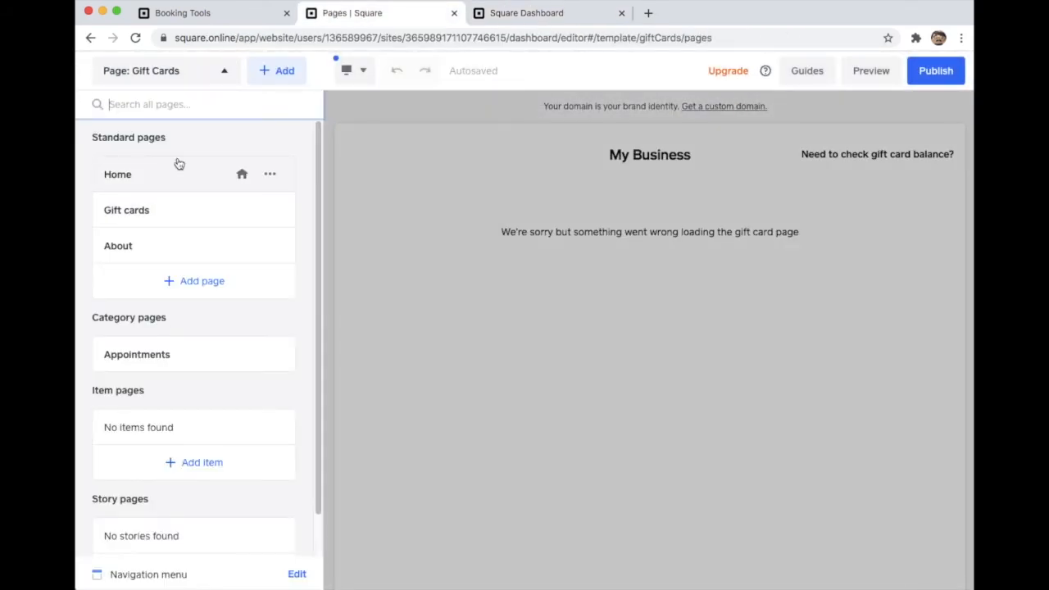
Set HairStylist.jpg as the image of the Home page's main banner.
{"action": "left_click", "coordinate": [172, 174]}
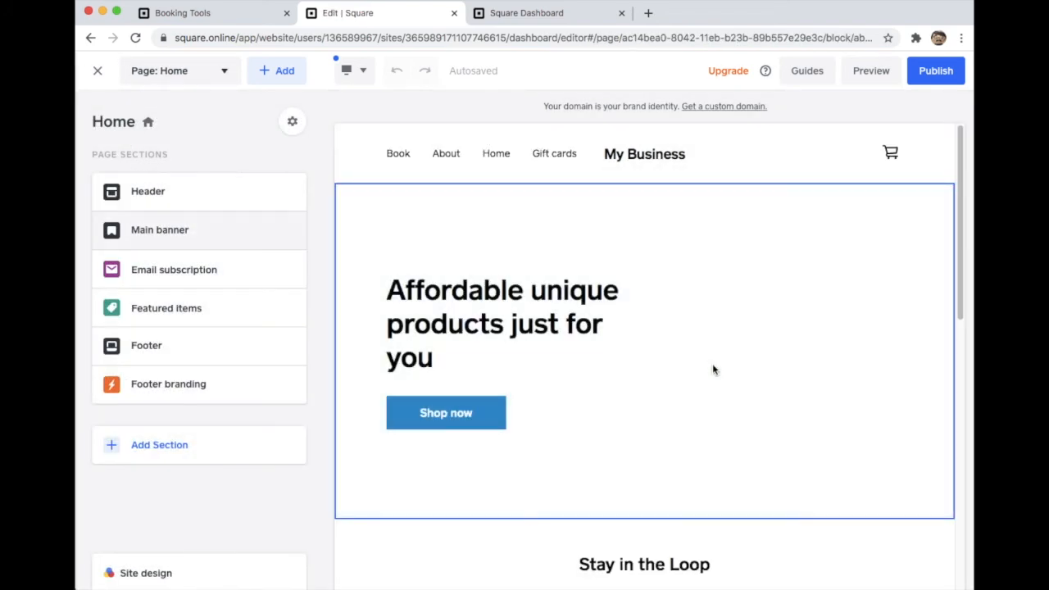
{"action": "left_click", "coordinate": [713, 367]}
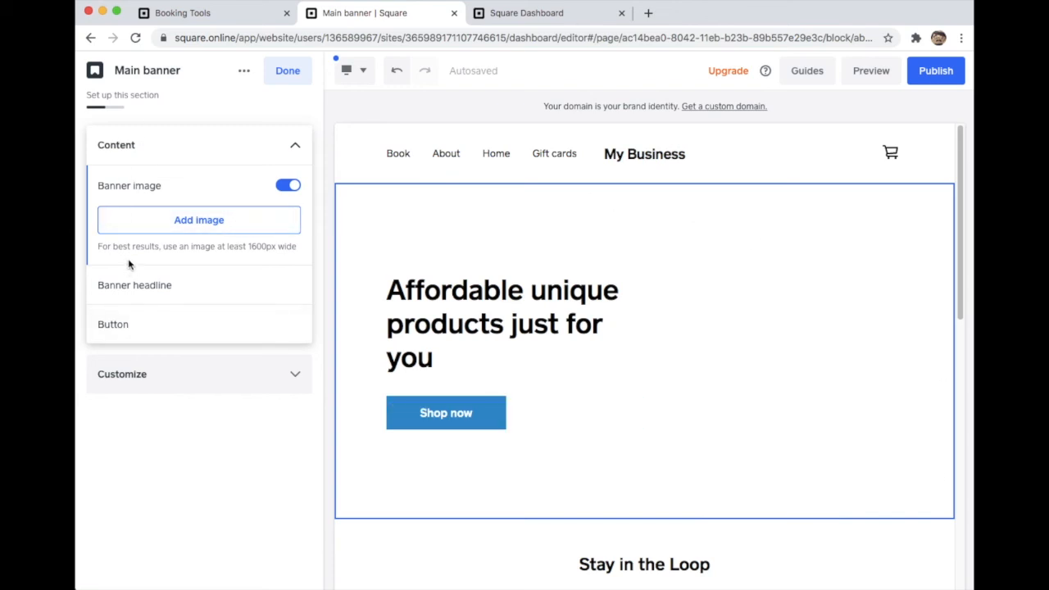
{"action": "left_click", "coordinate": [154, 223]}
{"action": "left_click", "coordinate": [527, 276]}
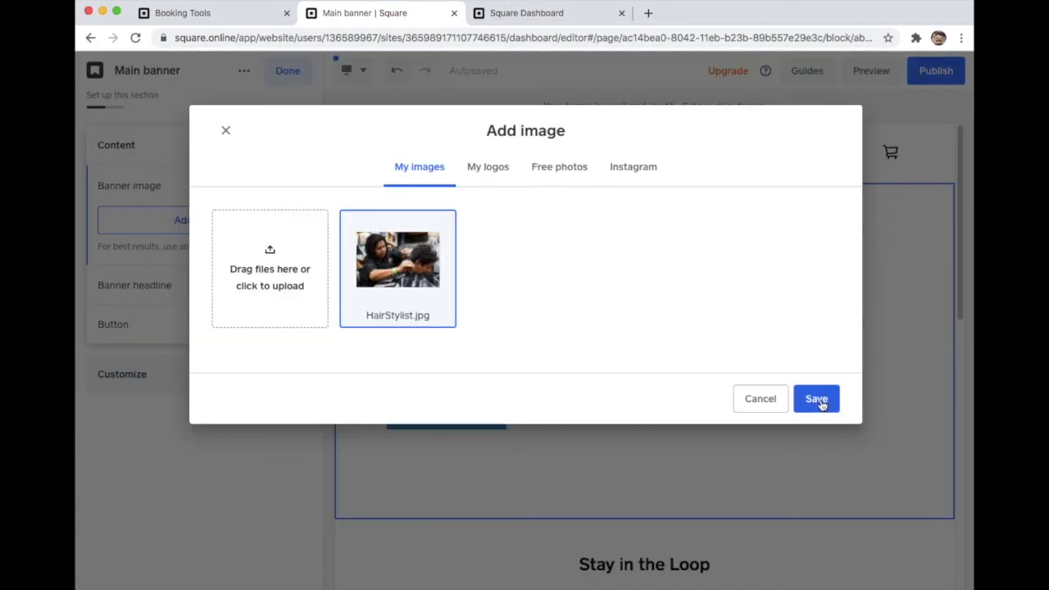
{"action": "left_click", "coordinate": [816, 399]}
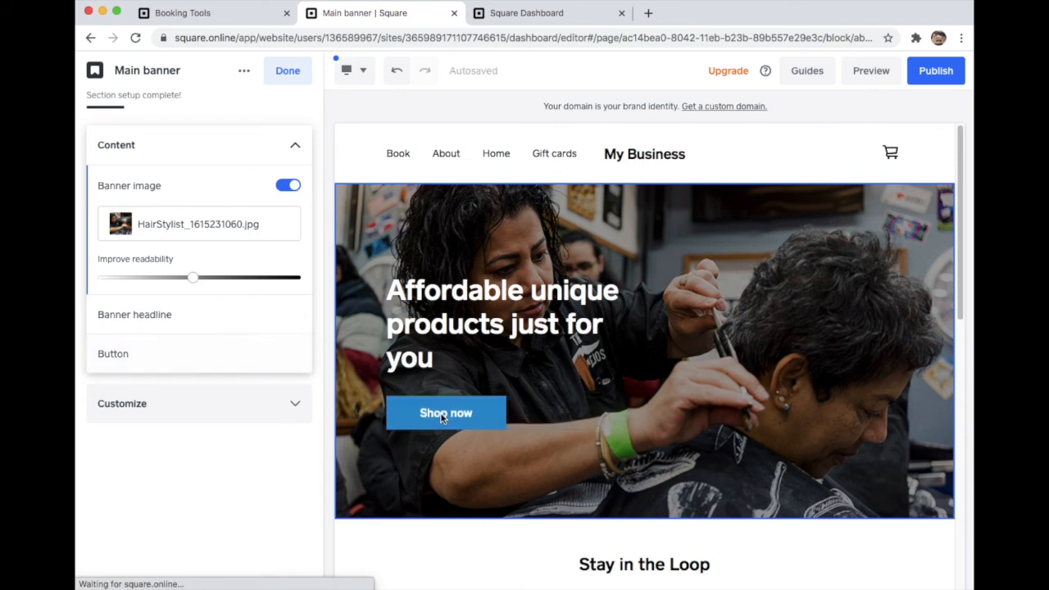
Link the main banner's button to the My Business appointments and relabel it "Book now".
{"action": "left_click", "coordinate": [444, 413]}
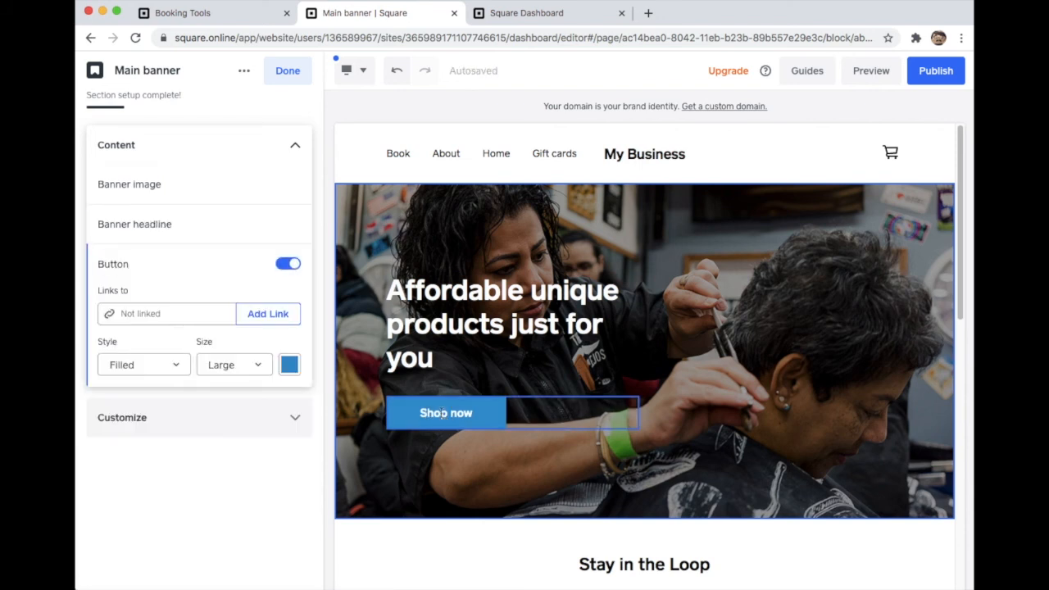
{"action": "left_click", "coordinate": [152, 317]}
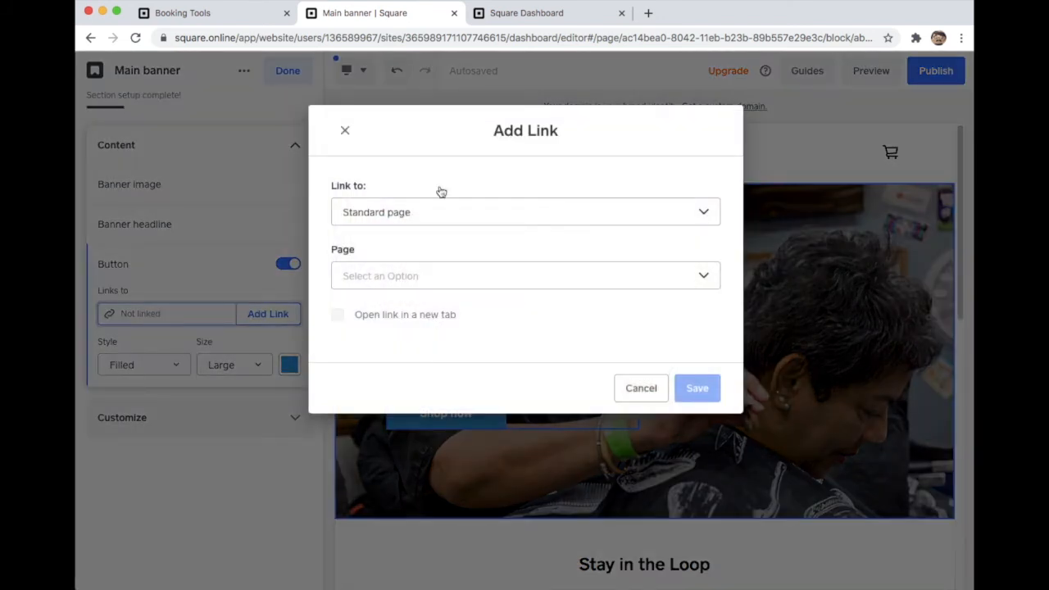
{"action": "left_click", "coordinate": [429, 212]}
{"action": "left_click", "coordinate": [415, 319]}
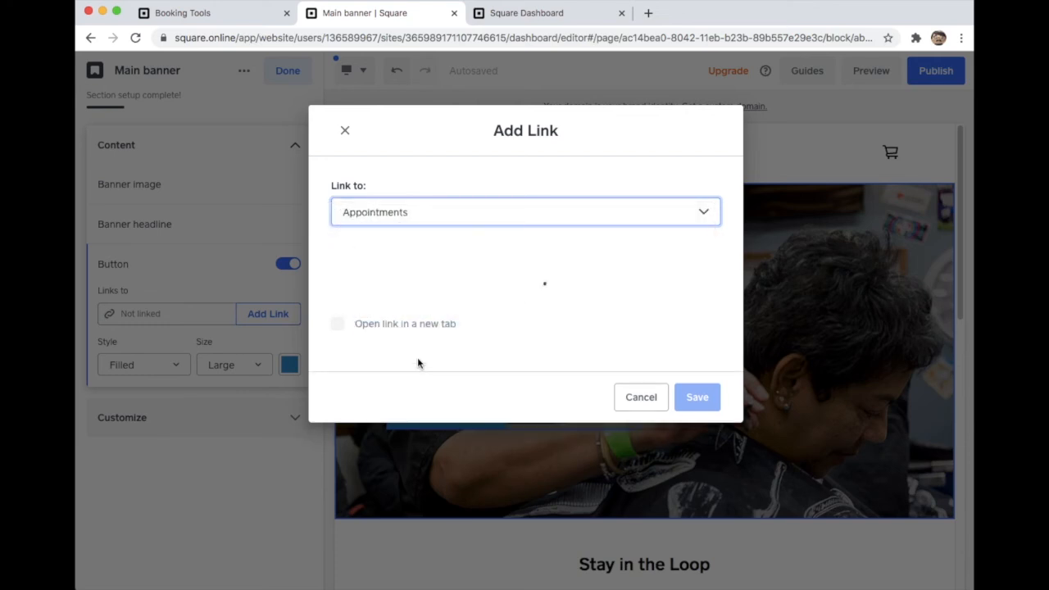
{"action": "left_click", "coordinate": [686, 449]}
{"action": "double_click", "coordinate": [436, 413]}
{"action": "type", "text": "Book now"}
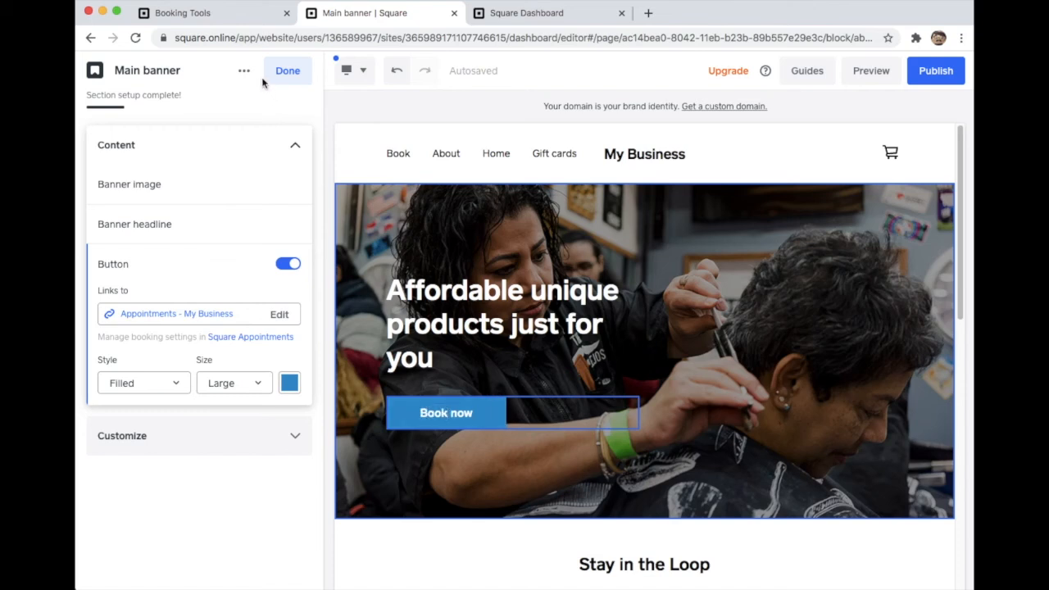
{"action": "left_click", "coordinate": [279, 72]}
Create a physical item titled "Nail Polish" priced at $20.00 for the Home page's Featured items section.
{"action": "scroll", "coordinate": [724, 443], "scroll_direction": "down", "scroll_amount": 4}
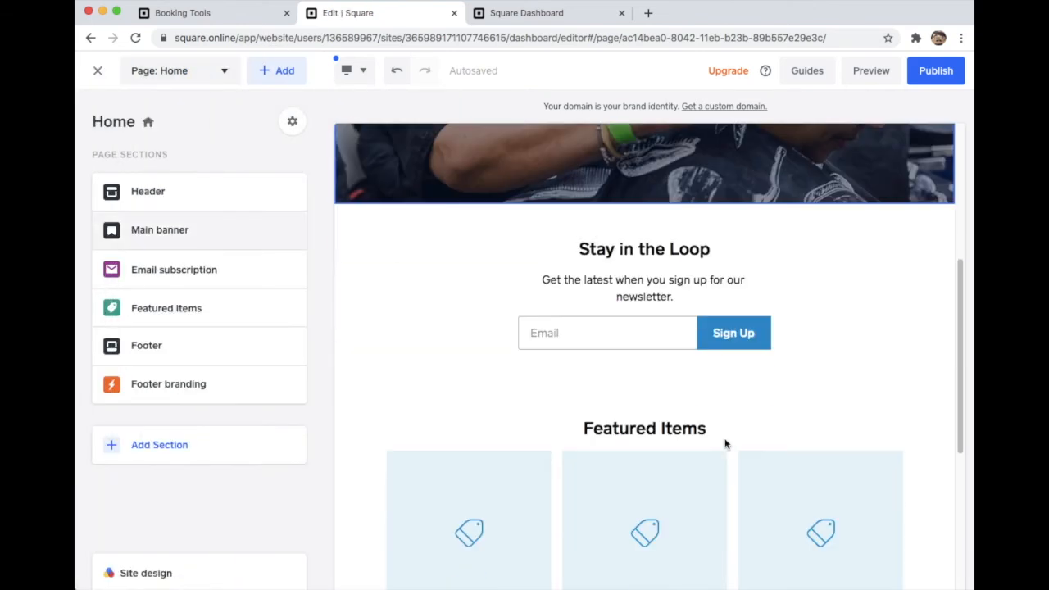
{"action": "scroll", "coordinate": [723, 431], "scroll_direction": "down", "scroll_amount": 3}
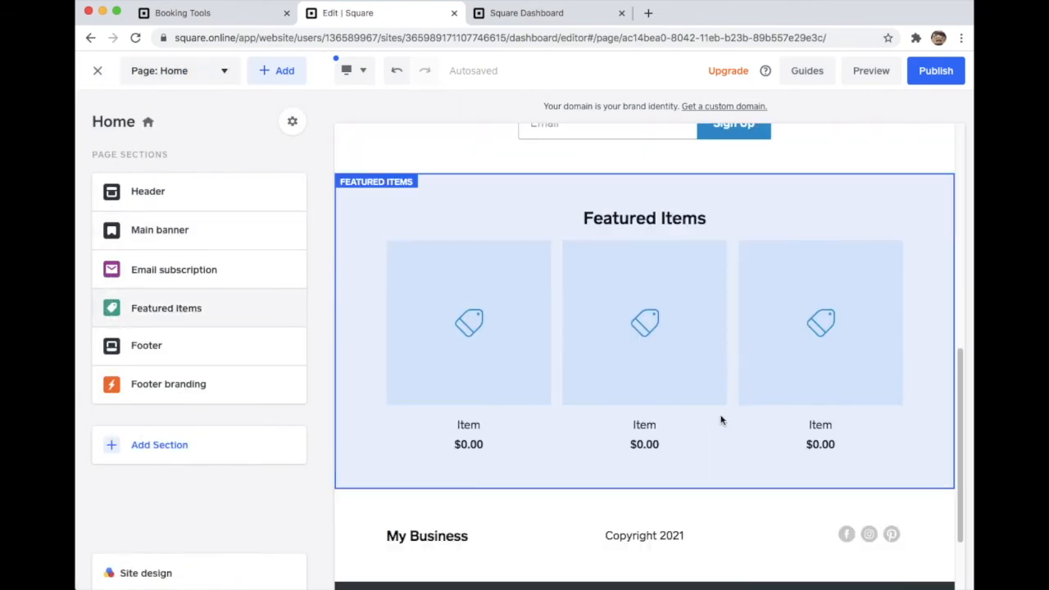
{"action": "left_click", "coordinate": [789, 233]}
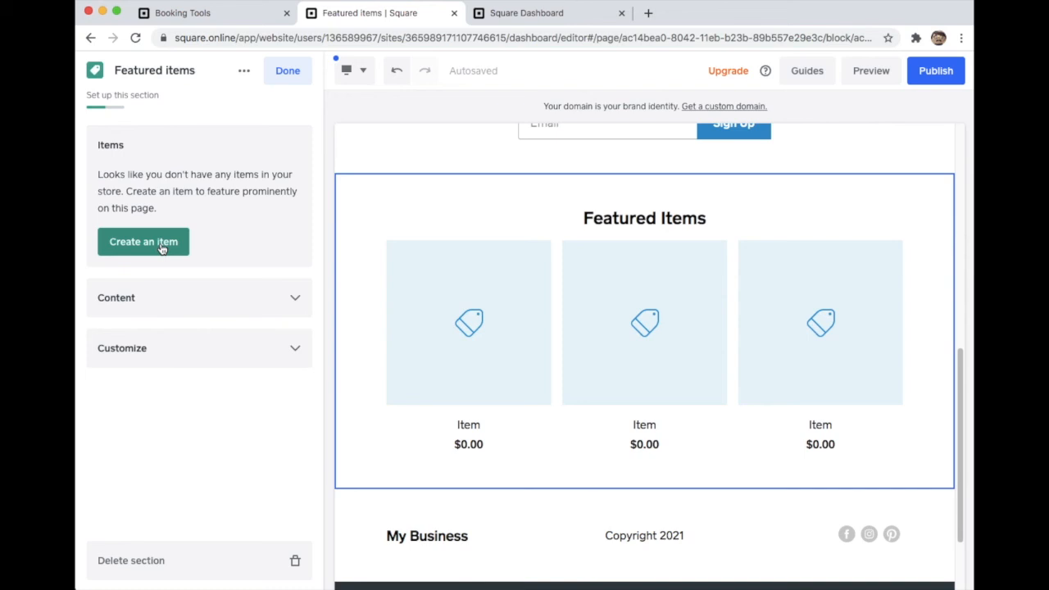
{"action": "left_click", "coordinate": [143, 242]}
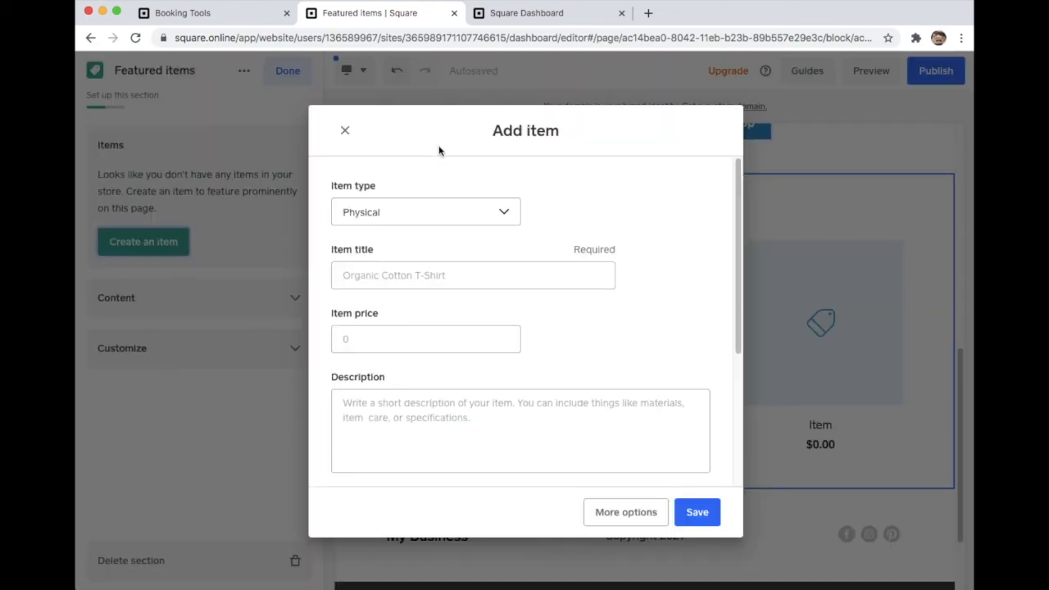
{"action": "left_click", "coordinate": [417, 211]}
{"action": "left_click", "coordinate": [413, 214]}
{"action": "left_click", "coordinate": [400, 271]}
{"action": "type", "text": "Nail Polish"}
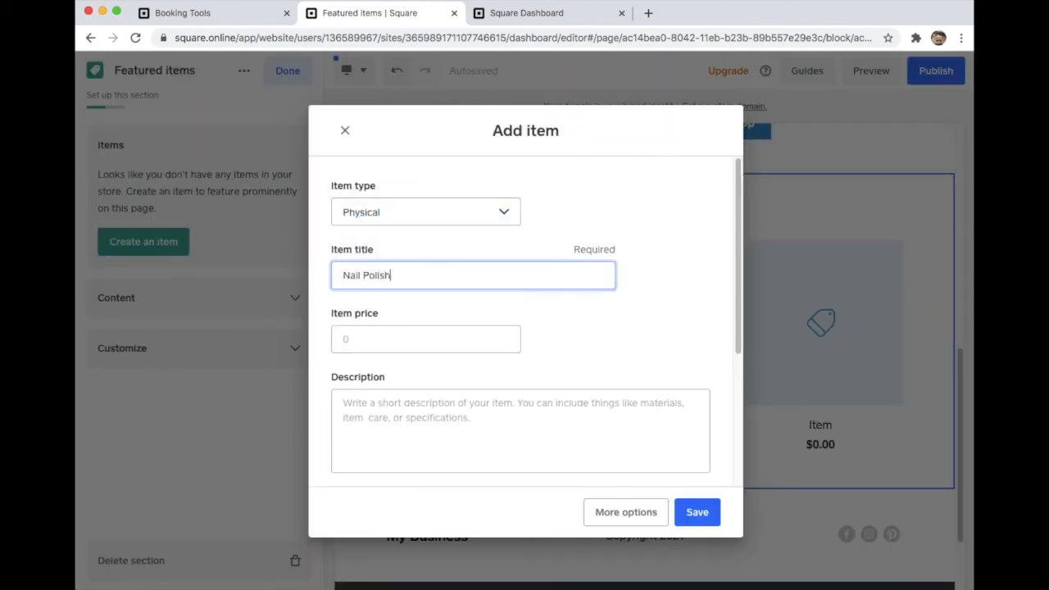
{"action": "left_click", "coordinate": [399, 340]}
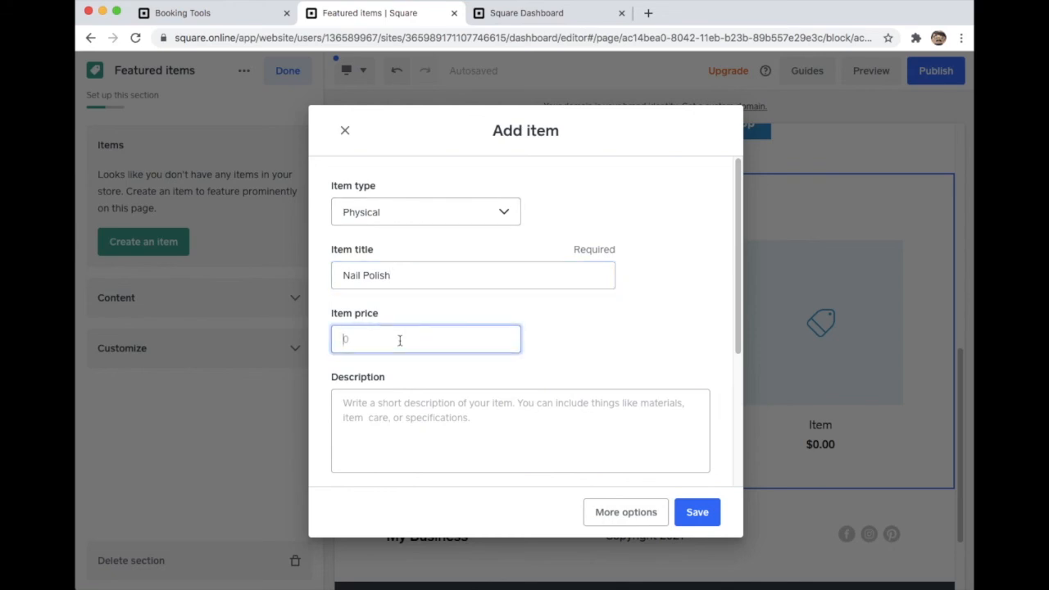
Add the nail polish shelf photo to the new item and save it with Shipping as fulfillment.
{"action": "scroll", "coordinate": [504, 362], "scroll_direction": "down", "scroll_amount": 3}
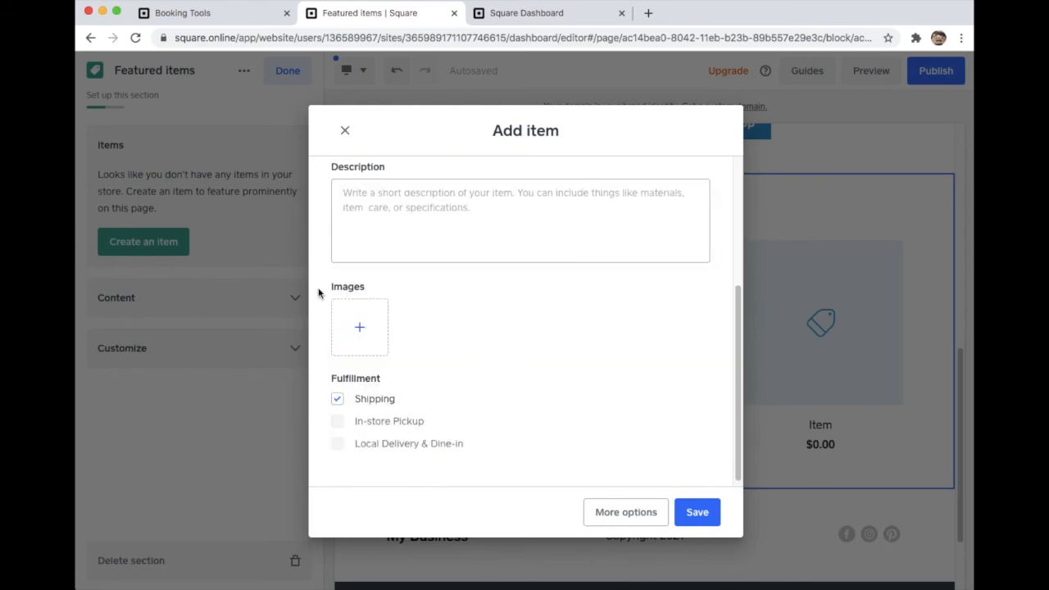
{"action": "left_click", "coordinate": [387, 327]}
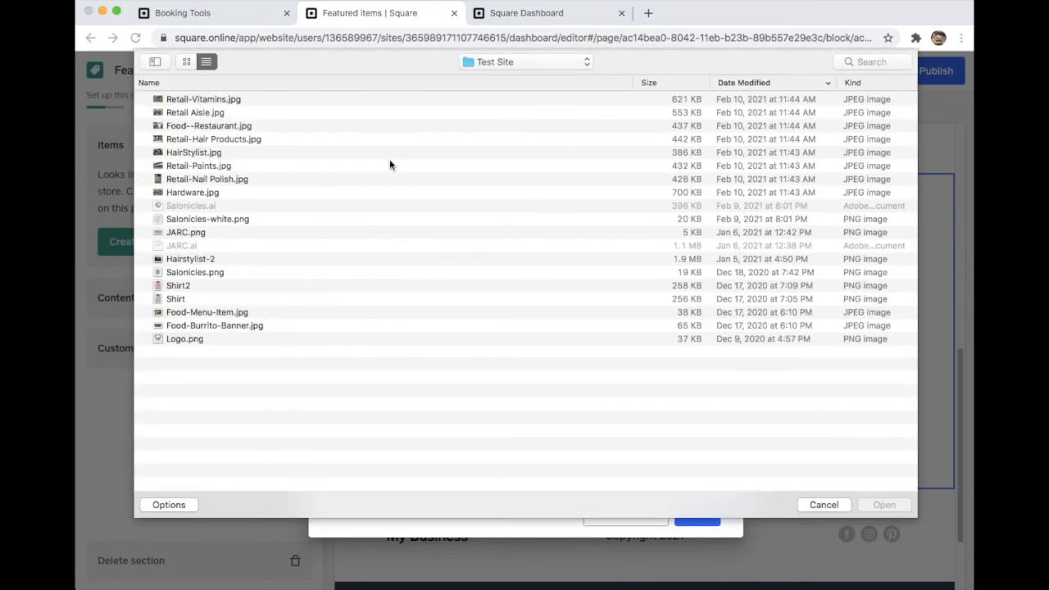
{"action": "double_click", "coordinate": [237, 141]}
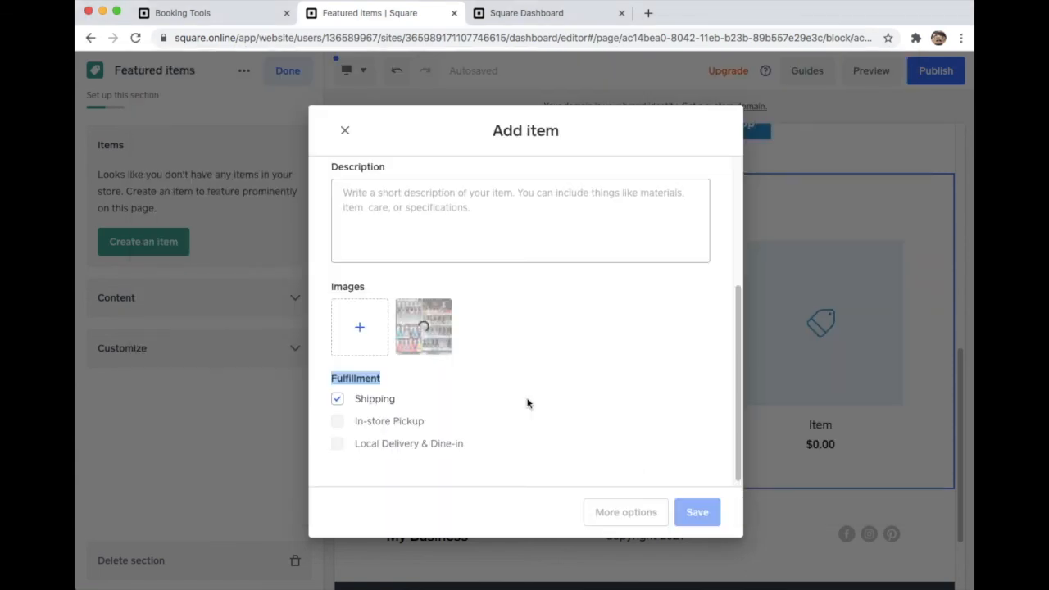
{"action": "left_click", "coordinate": [696, 512]}
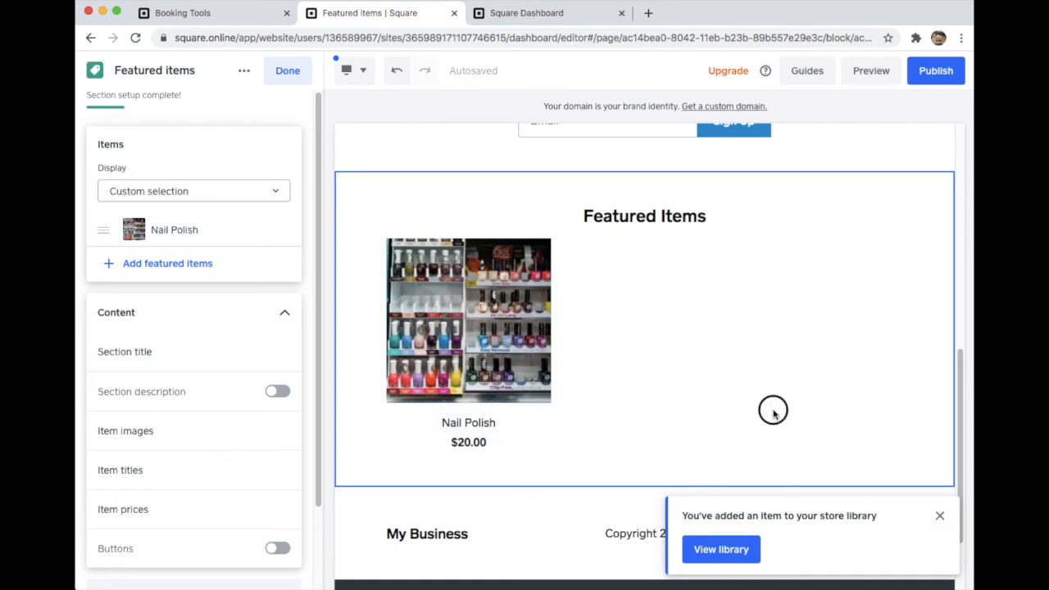
Delete the Featured items section from the Home page.
{"action": "scroll", "coordinate": [775, 409], "scroll_direction": "down", "scroll_amount": 2}
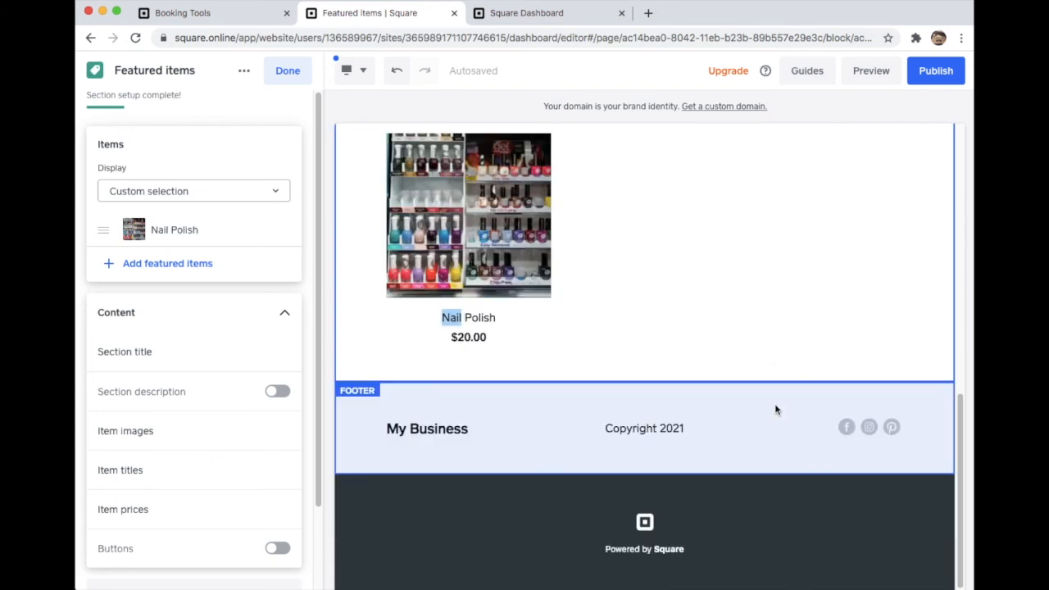
{"action": "scroll", "coordinate": [249, 312], "scroll_direction": "down", "scroll_amount": 3}
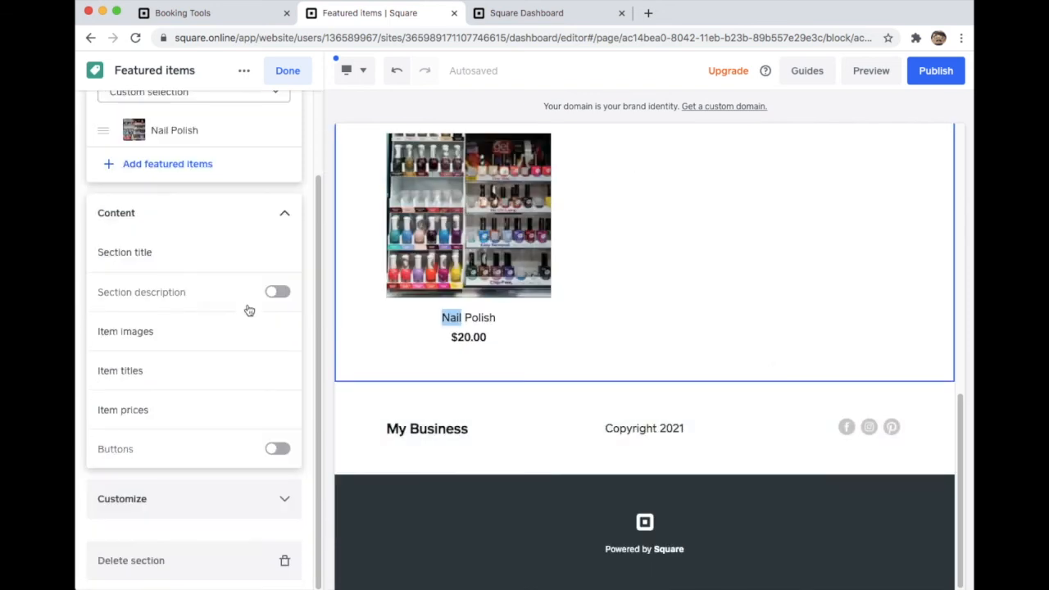
{"action": "left_click", "coordinate": [161, 562]}
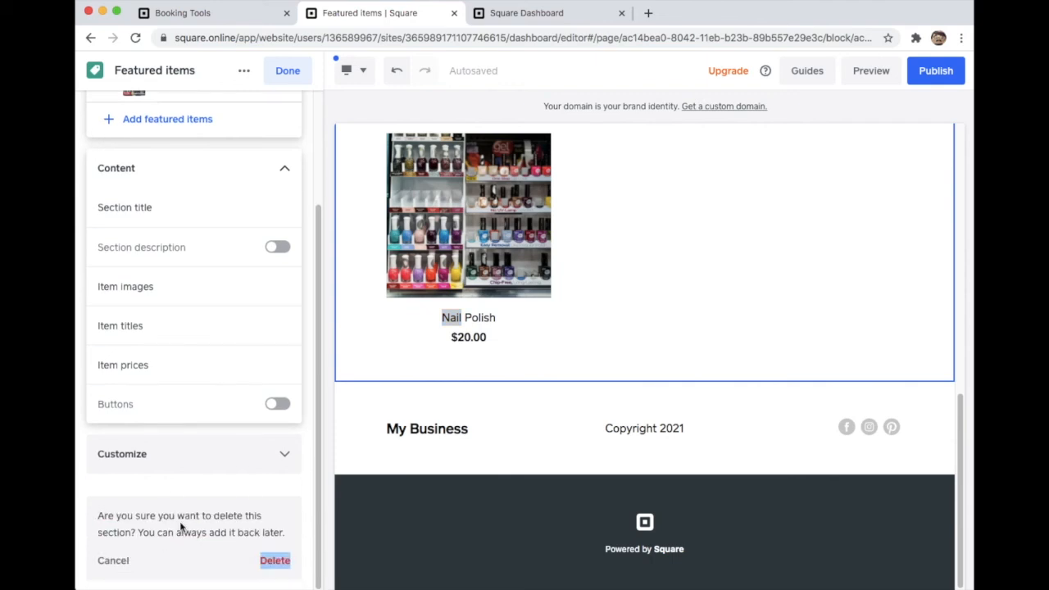
Look over the Email subscription section's description and customization options, then delete the section from the Home page.
{"action": "left_click", "coordinate": [613, 243]}
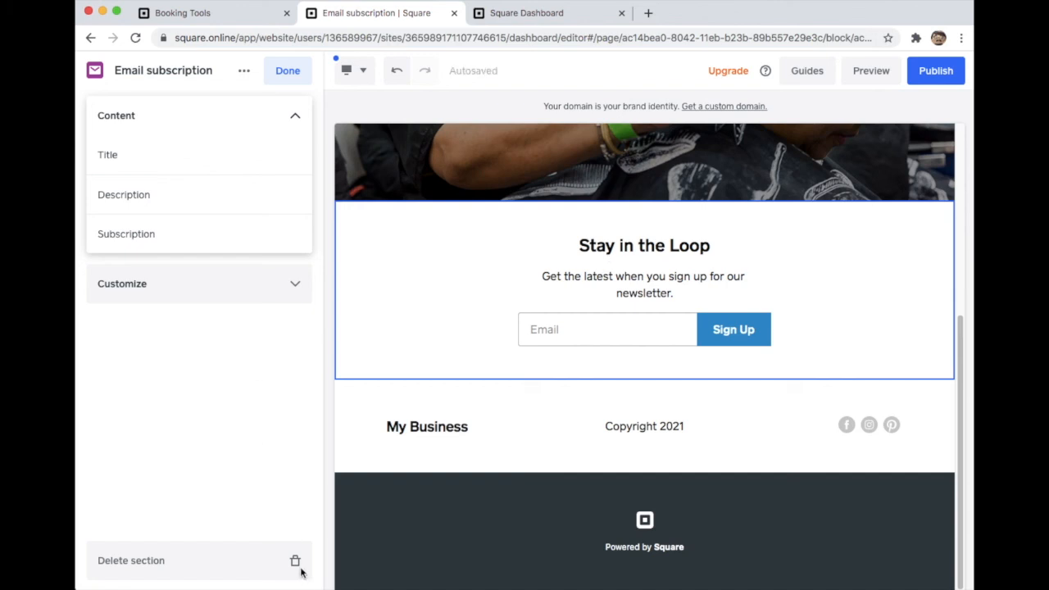
{"action": "left_click", "coordinate": [226, 185]}
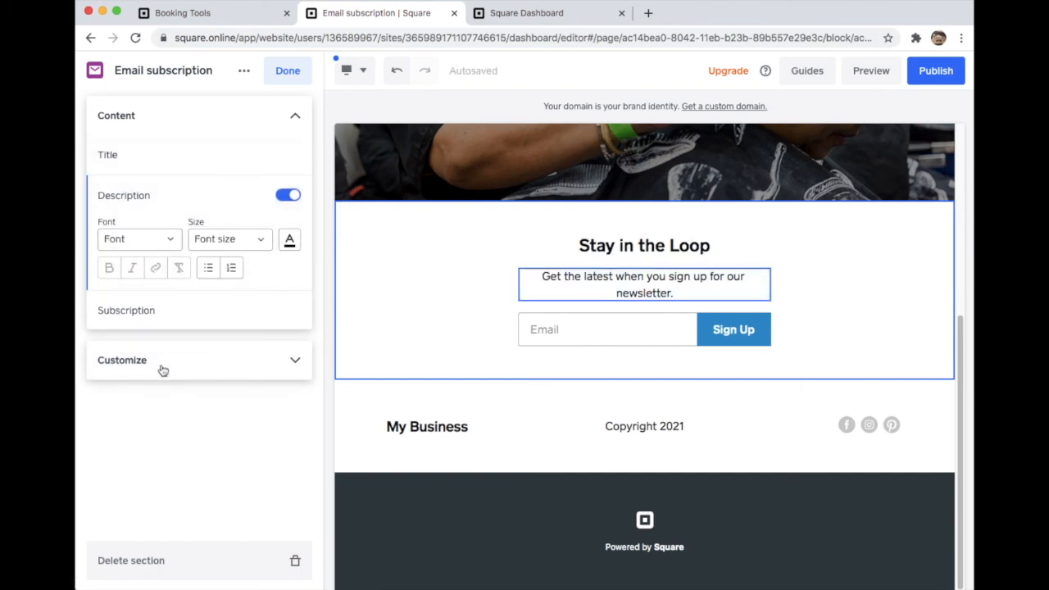
{"action": "double_click", "coordinate": [162, 370]}
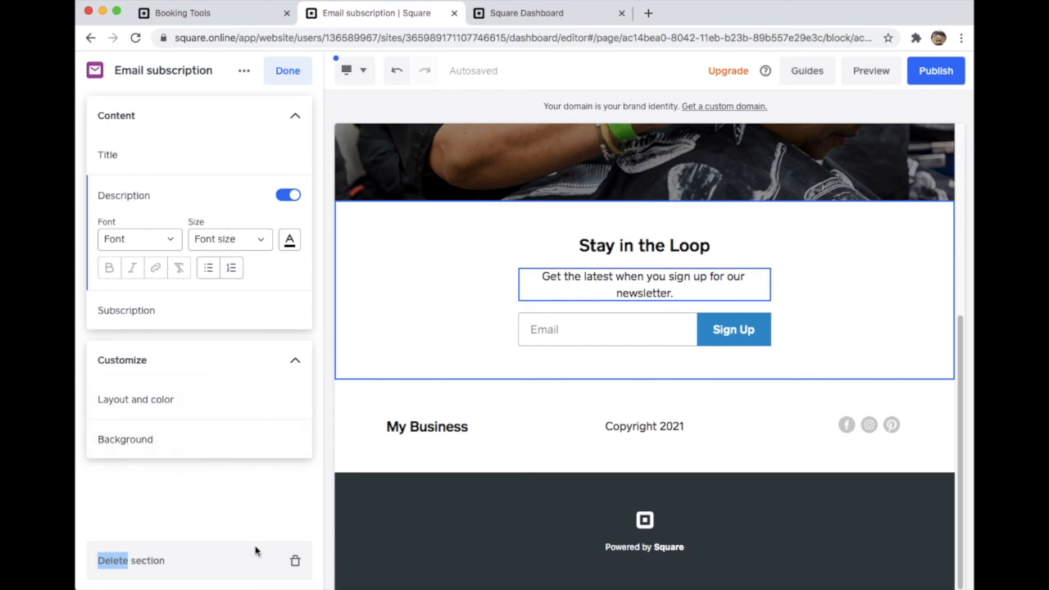
{"action": "left_click", "coordinate": [296, 563]}
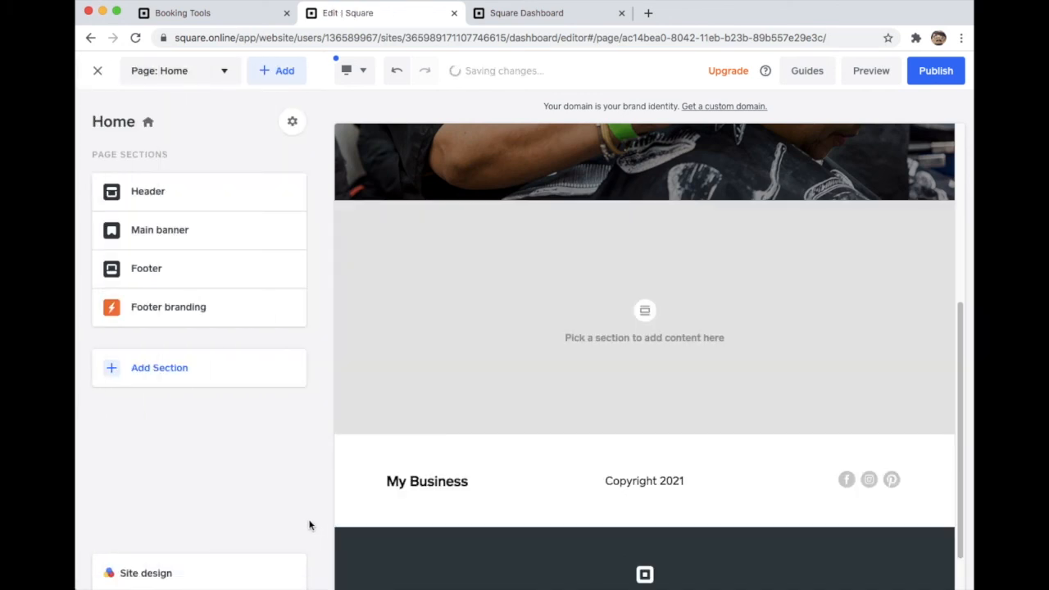
Check the site's list of pages and return to the Home page.
{"action": "left_click", "coordinate": [196, 76]}
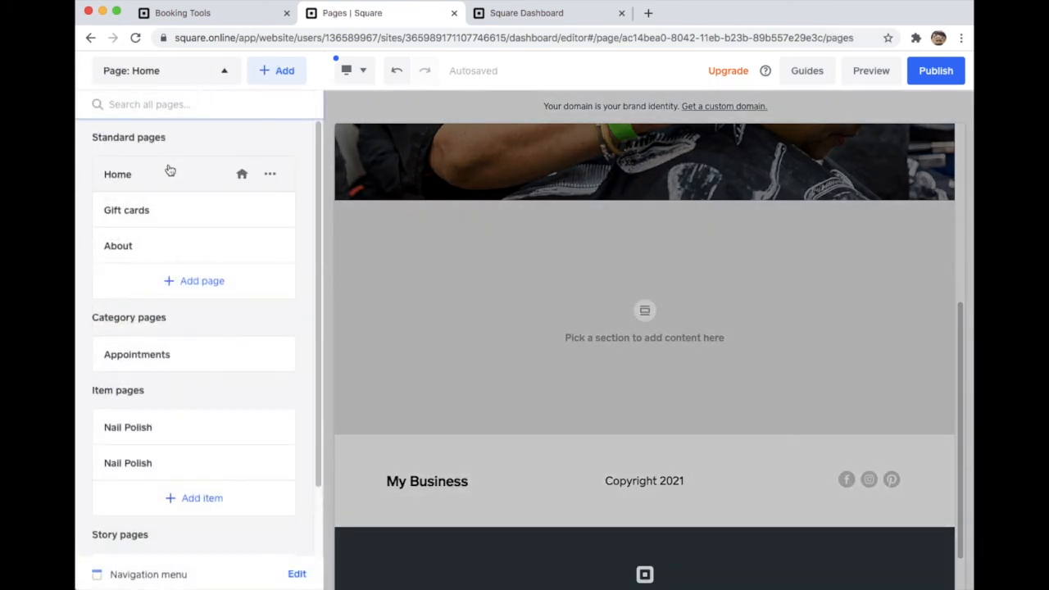
{"action": "left_click", "coordinate": [162, 174]}
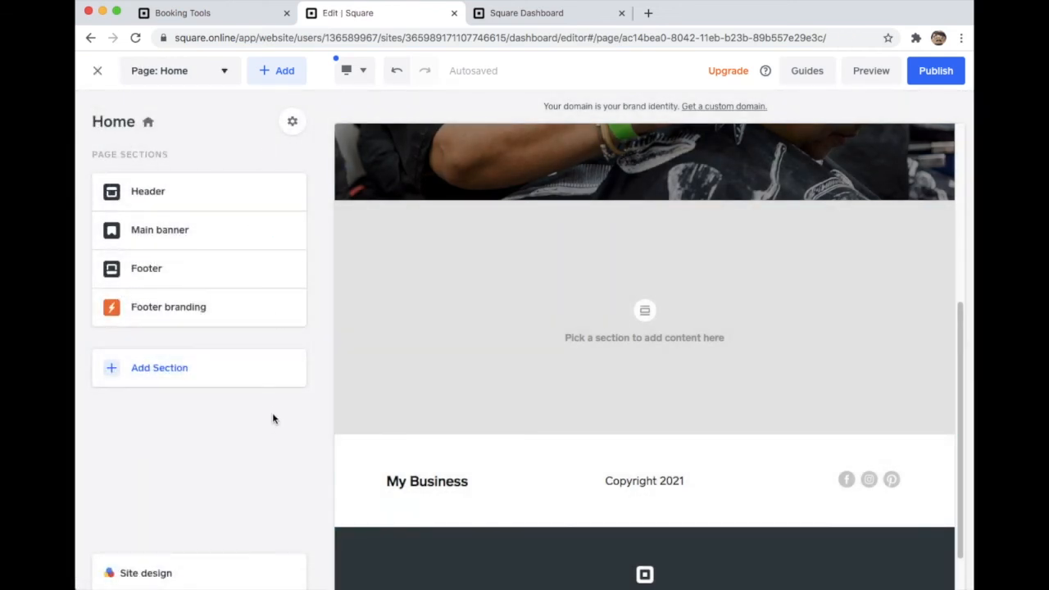
Add an Instagram feed section in the two-row grid layout below the main banner on the Home page.
{"action": "left_click", "coordinate": [164, 369]}
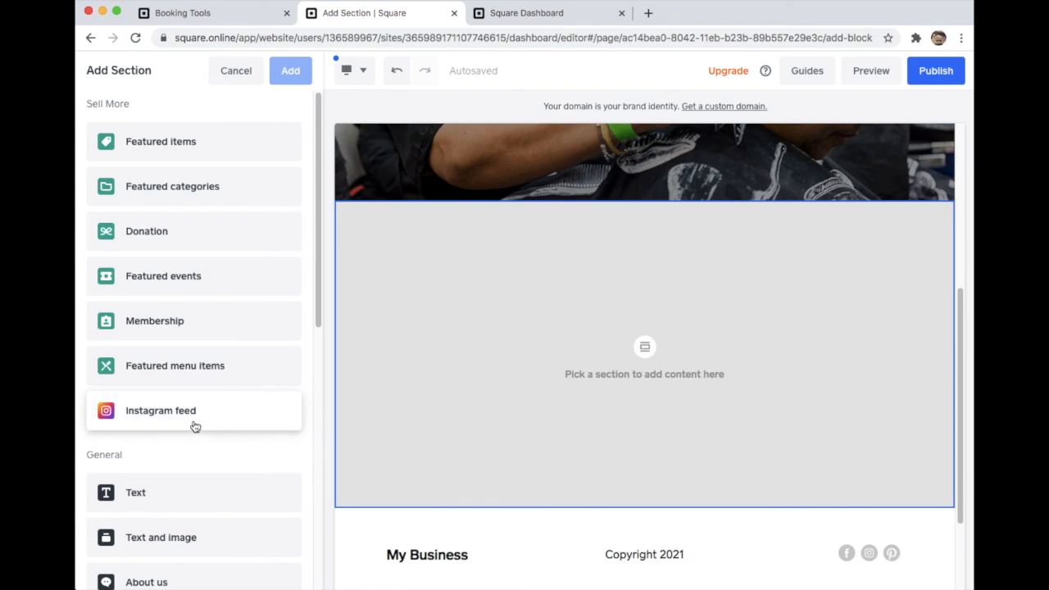
{"action": "scroll", "coordinate": [207, 344], "scroll_direction": "down", "scroll_amount": 5}
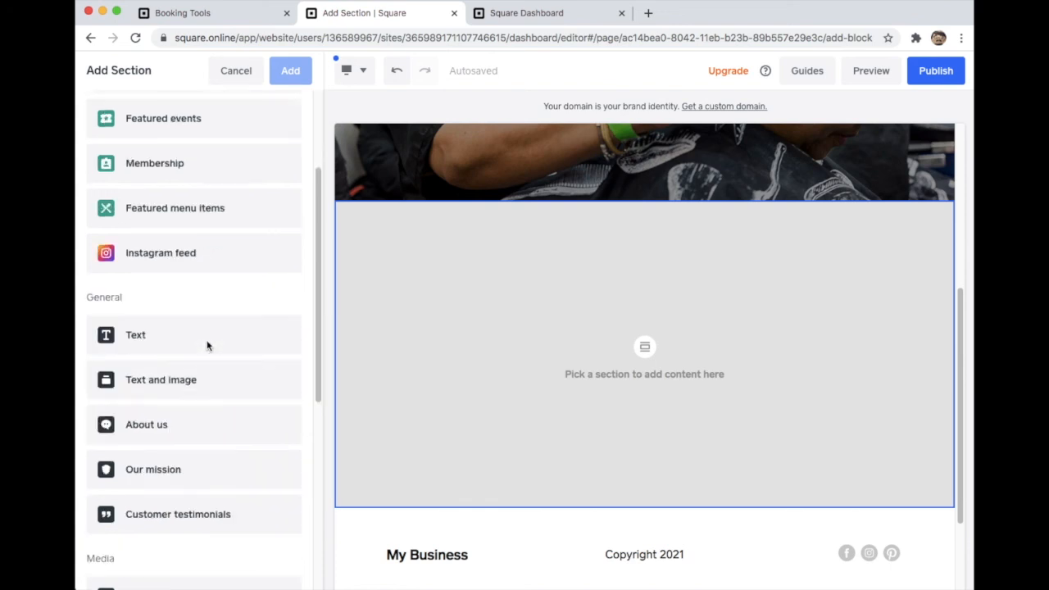
{"action": "scroll", "coordinate": [207, 344], "scroll_direction": "down", "scroll_amount": 3}
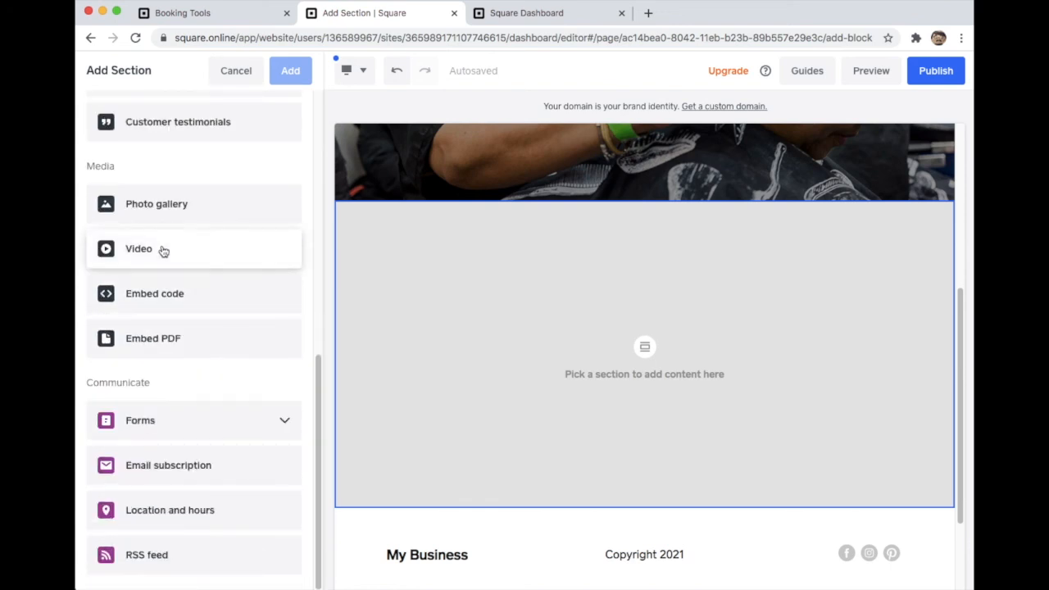
{"action": "scroll", "coordinate": [175, 207], "scroll_direction": "up", "scroll_amount": 6}
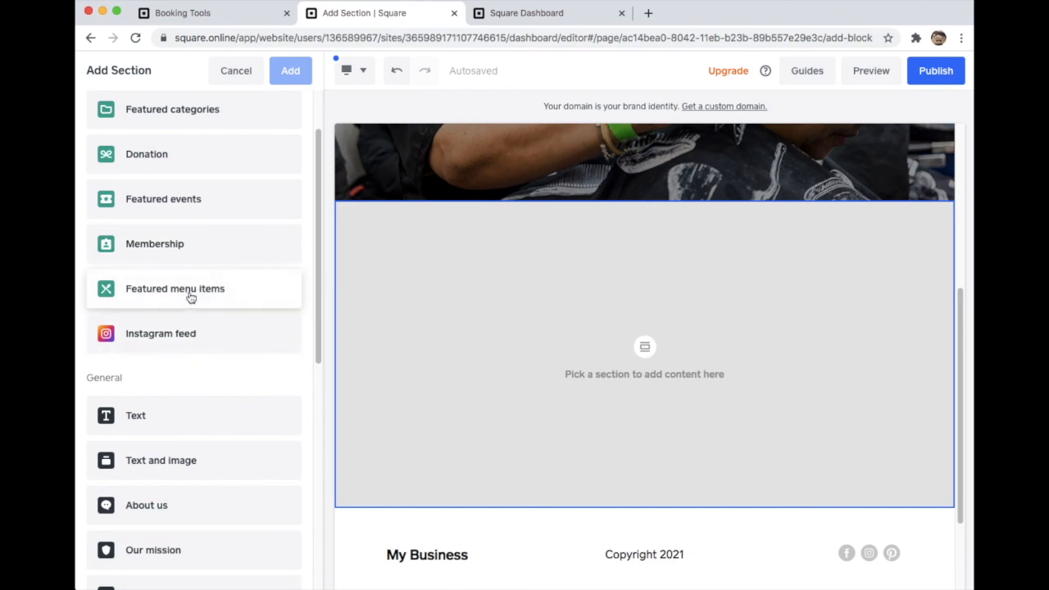
{"action": "scroll", "coordinate": [186, 290], "scroll_direction": "up", "scroll_amount": 2}
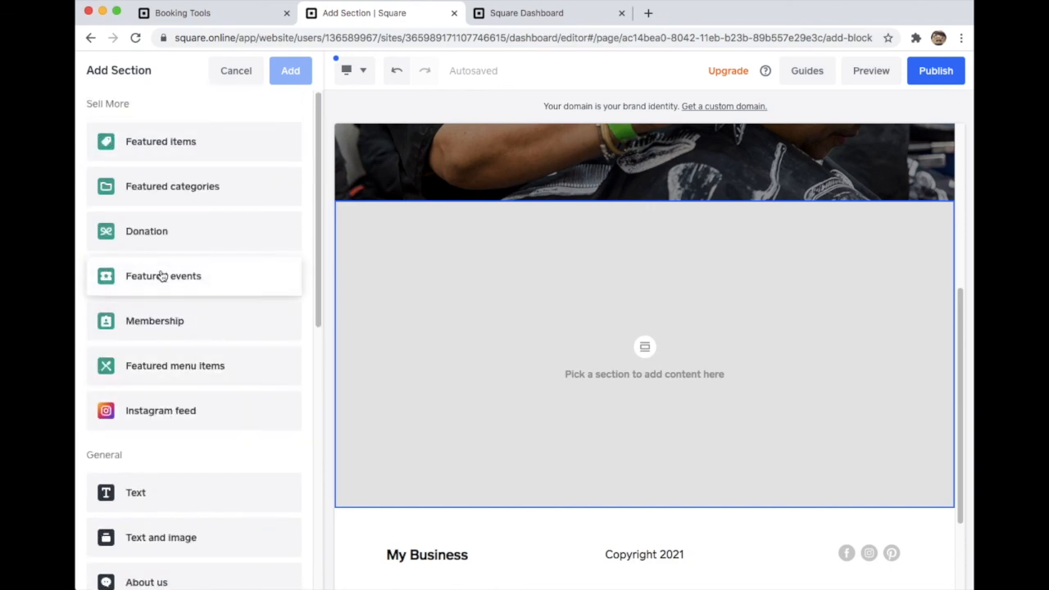
{"action": "left_click", "coordinate": [209, 416]}
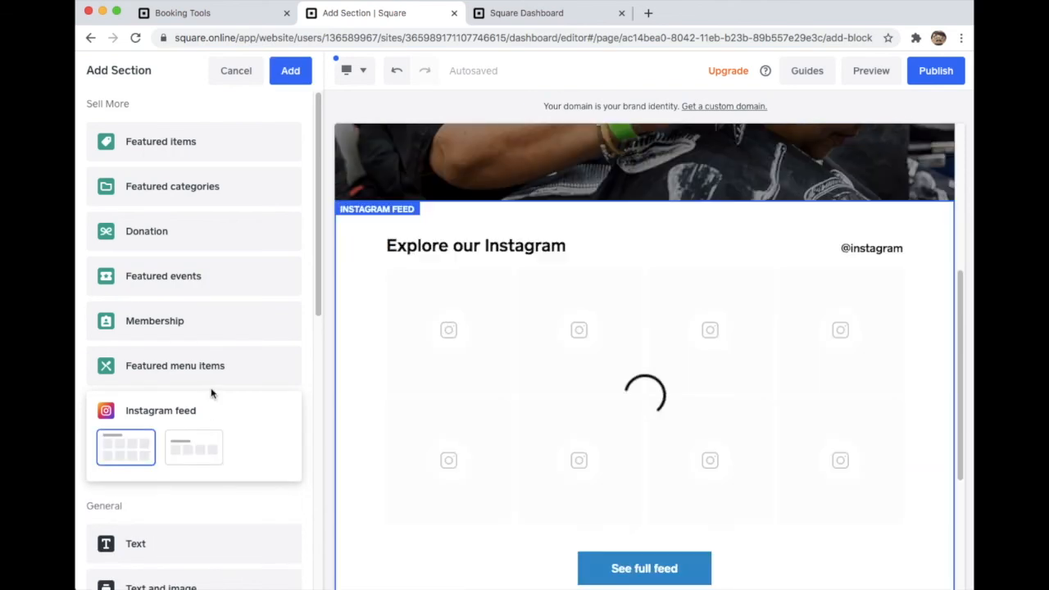
{"action": "left_click", "coordinate": [291, 70]}
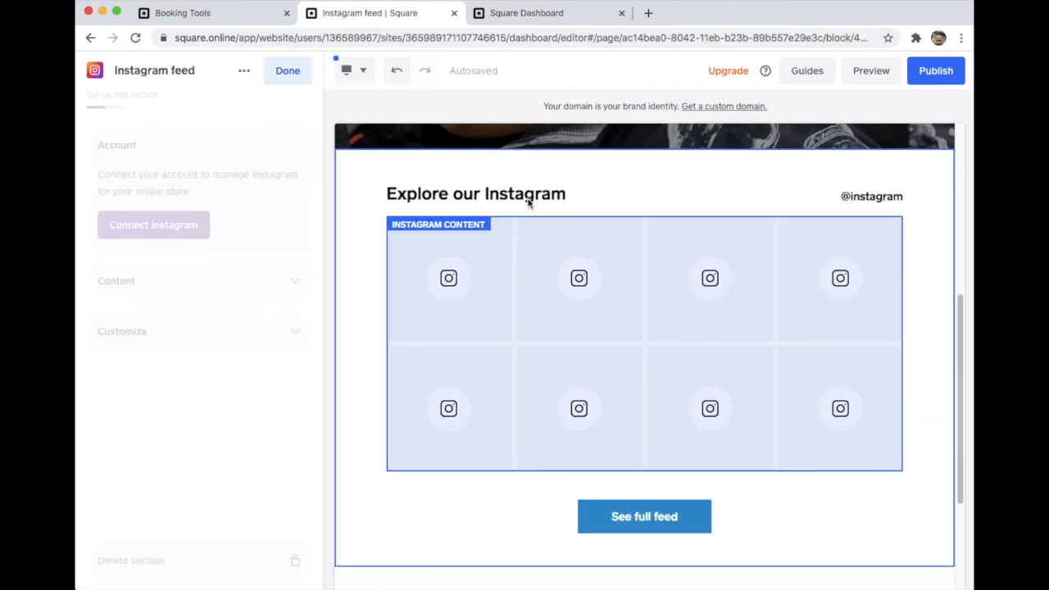
{"action": "left_click", "coordinate": [177, 230]}
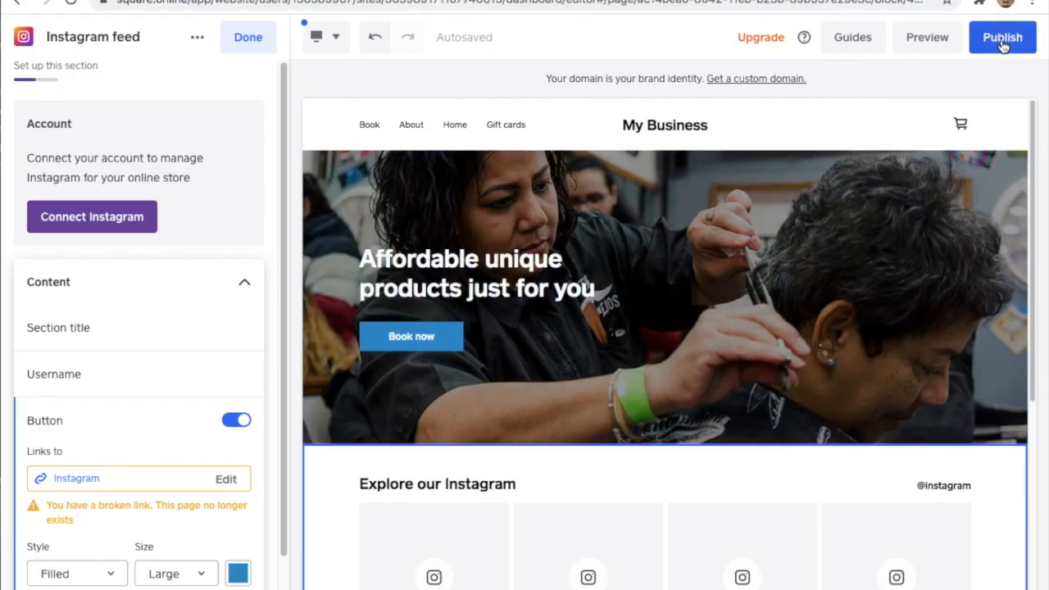
Publish the site and look over the domain options offered for it.
{"action": "left_click", "coordinate": [1001, 45]}
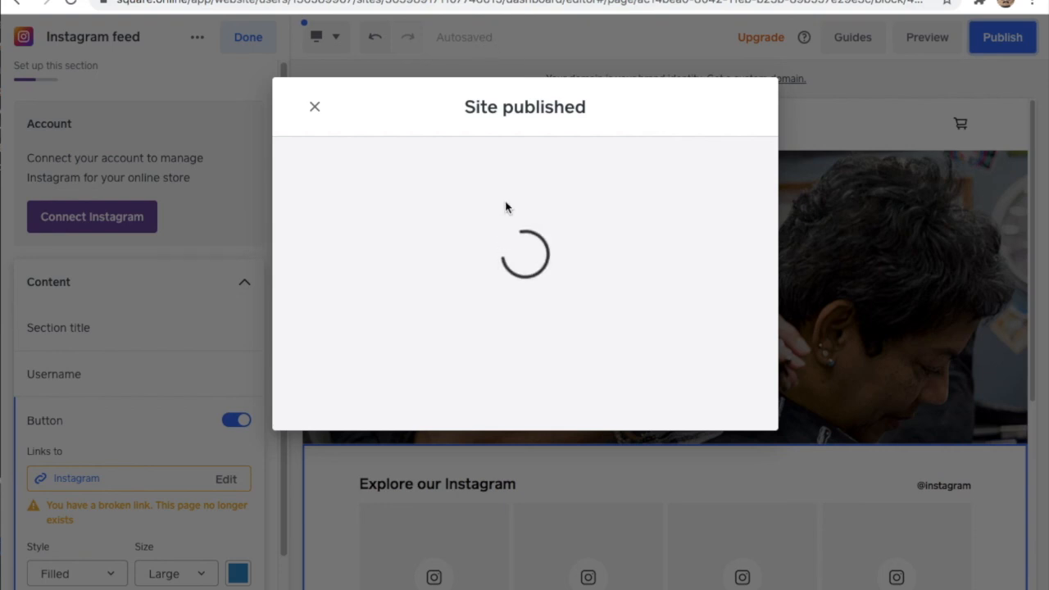
{"action": "left_click", "coordinate": [501, 397]}
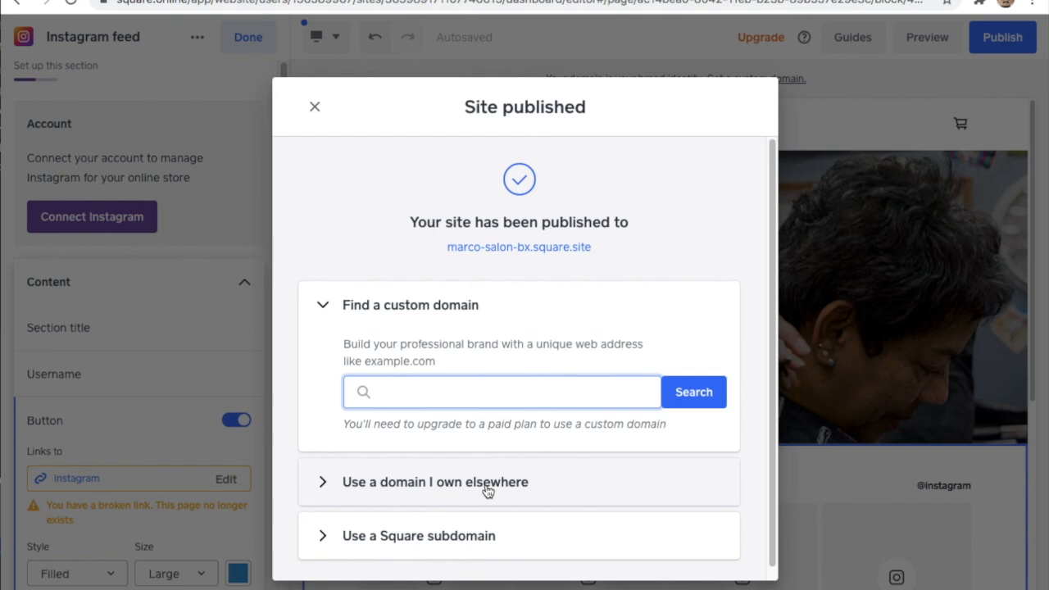
{"action": "scroll", "coordinate": [498, 474], "scroll_direction": "down", "scroll_amount": 1}
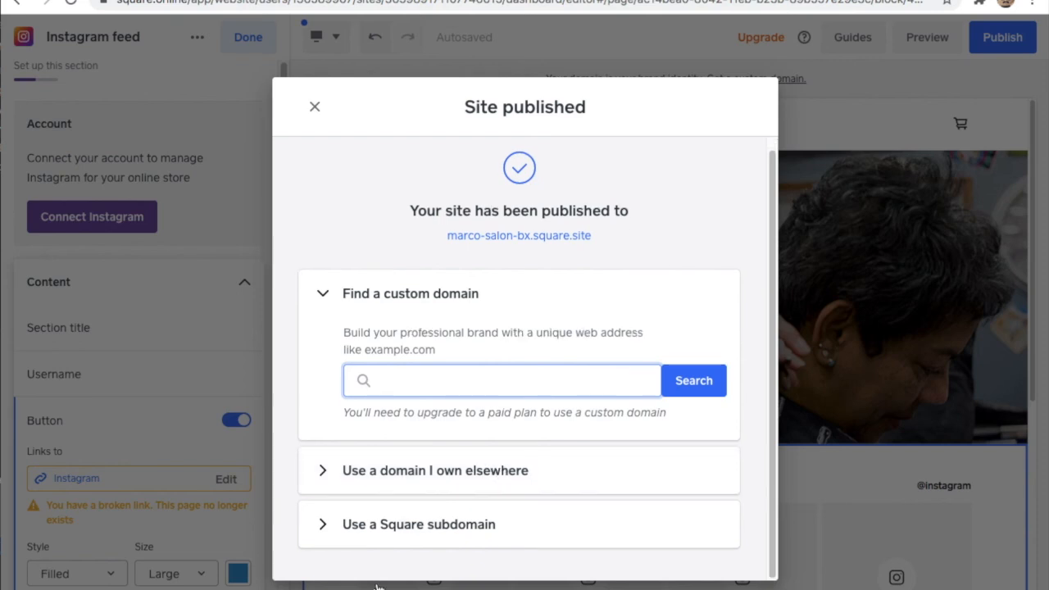
Change the site's free Square subdomain to marco-salon-bx2.
{"action": "left_click", "coordinate": [434, 529]}
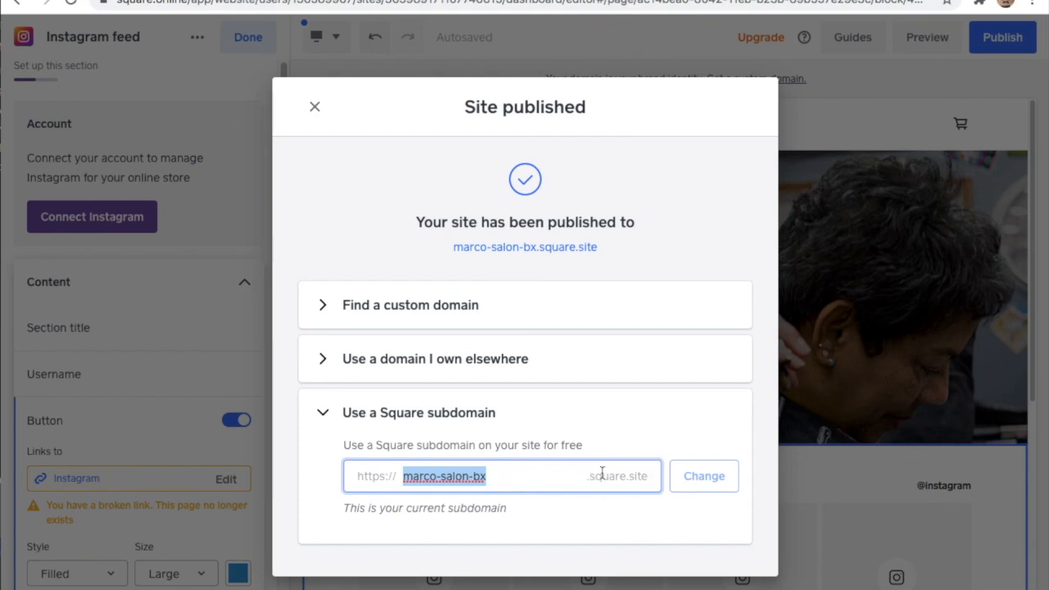
{"action": "left_click", "coordinate": [491, 476]}
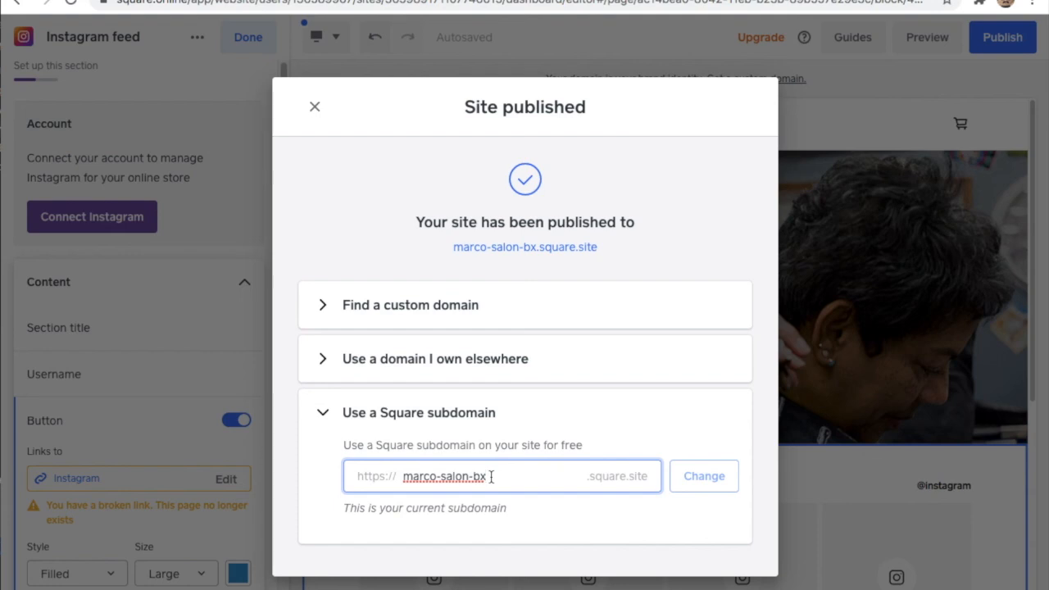
{"action": "type", "text": "2"}
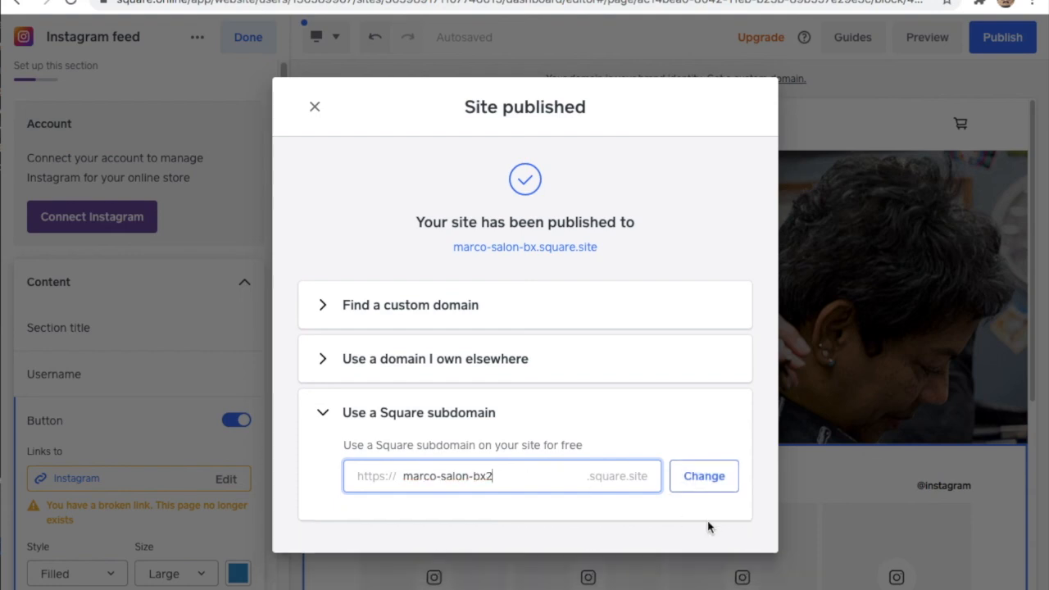
{"action": "left_click", "coordinate": [703, 477]}
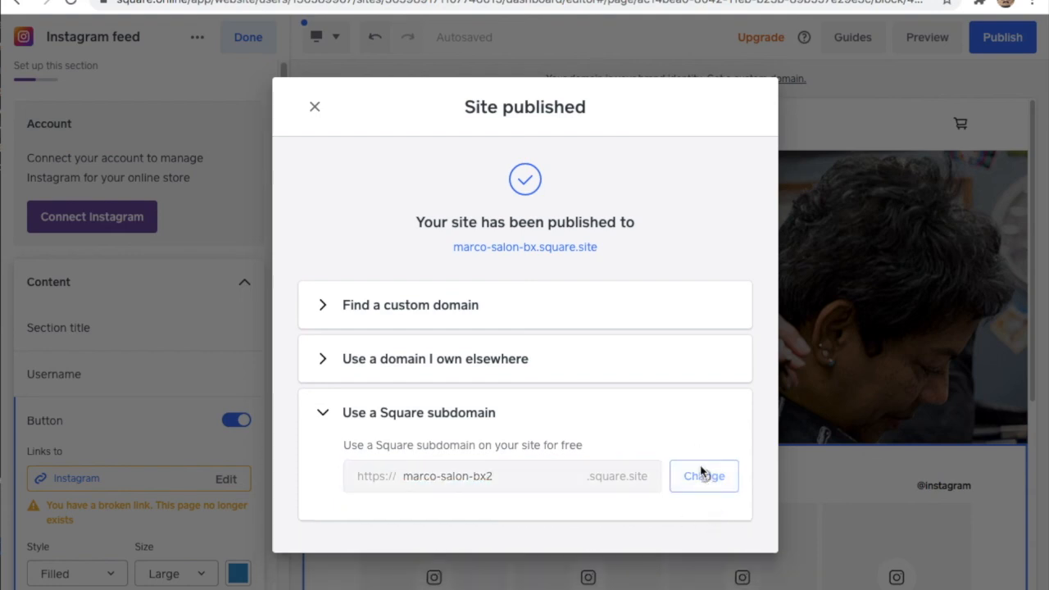